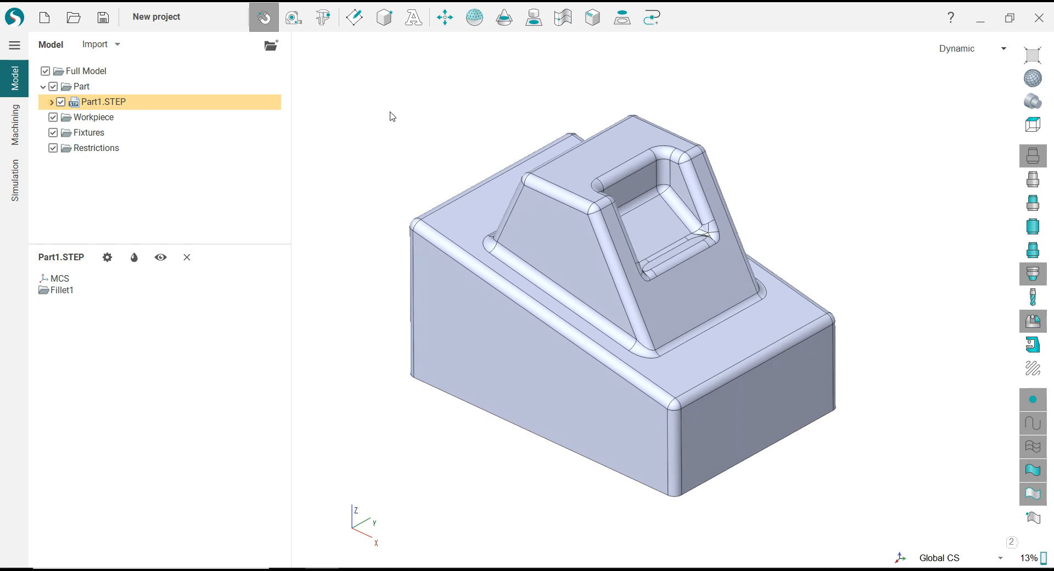
Step: Relocate Part1.STEP with Locate Zero so the origin sits at X Middle, Y Middle and Z Max of the part
{"action": "left_click", "coordinate": [82, 87]}
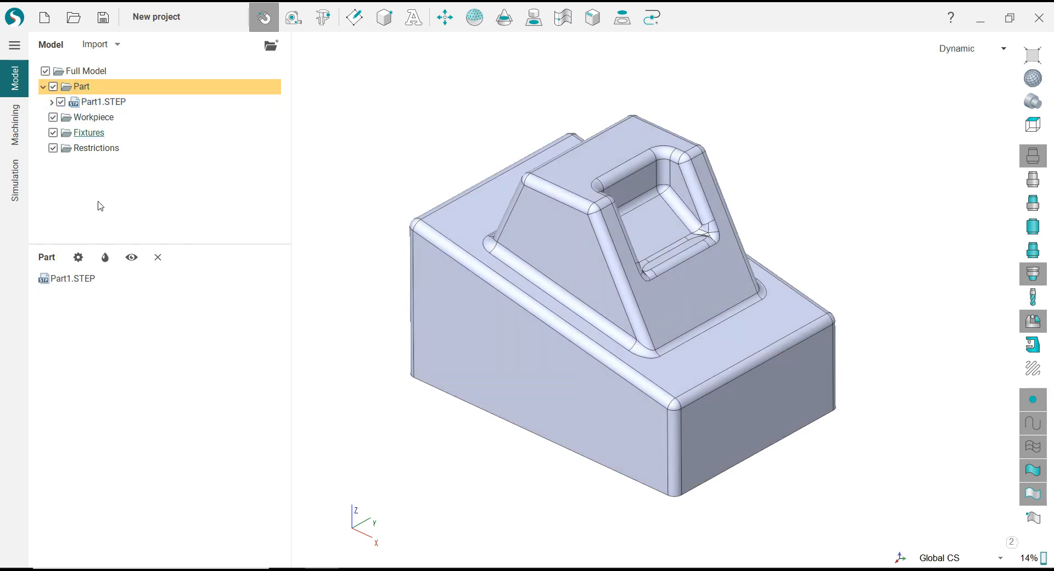
{"action": "left_click", "coordinate": [74, 278]}
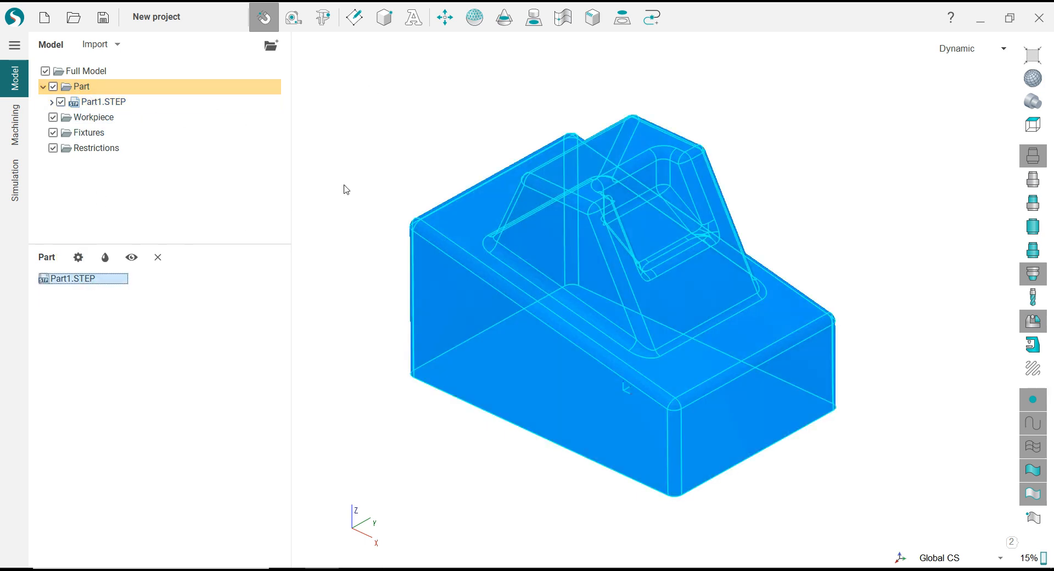
{"action": "left_click", "coordinate": [445, 18]}
{"action": "left_click", "coordinate": [164, 67]}
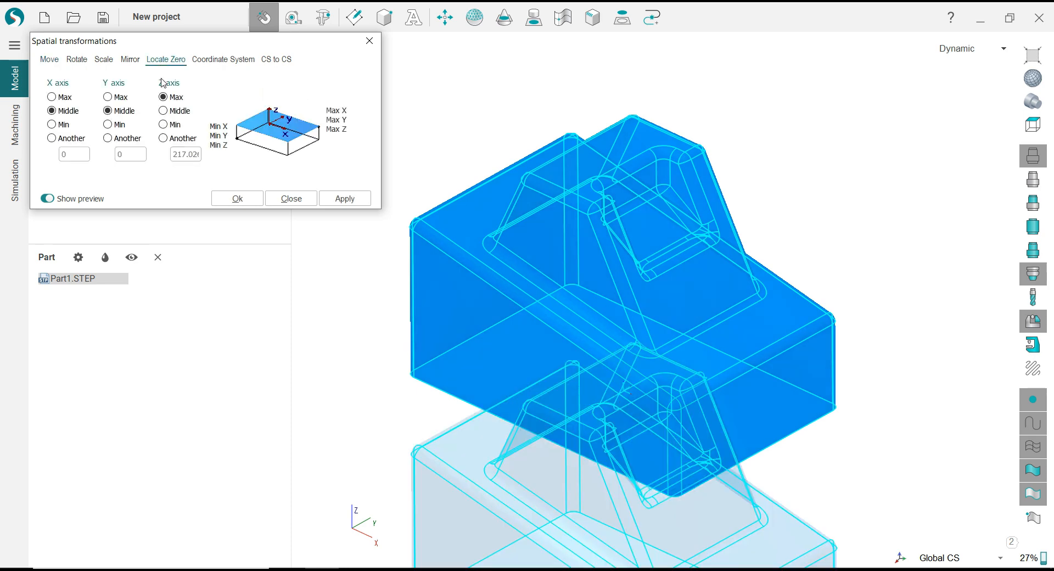
{"action": "scroll", "coordinate": [525, 111], "scroll_direction": "down", "scroll_amount": 3}
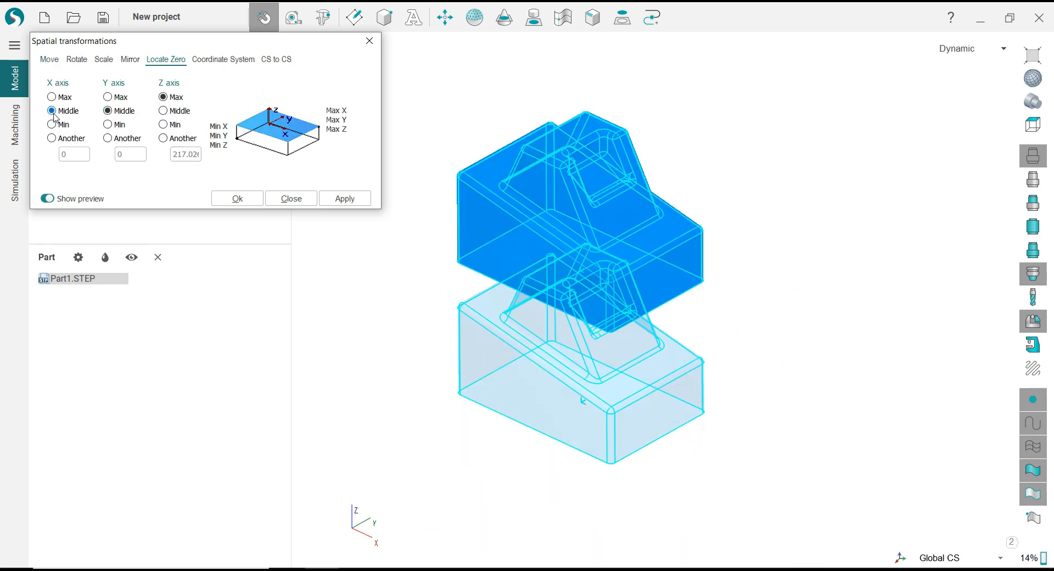
{"action": "left_click", "coordinate": [234, 199]}
{"action": "left_click", "coordinate": [415, 222]}
{"action": "scroll", "coordinate": [468, 442], "scroll_direction": "up", "scroll_amount": 4}
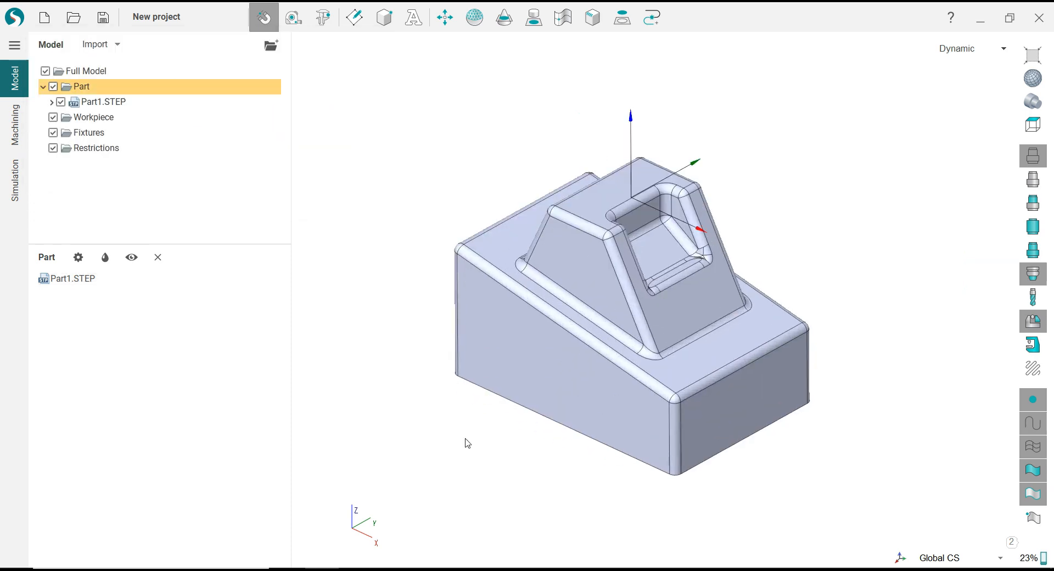
Step: Review the visual properties of Part1.STEP, including its visual tolerance
{"action": "left_click", "coordinate": [88, 280]}
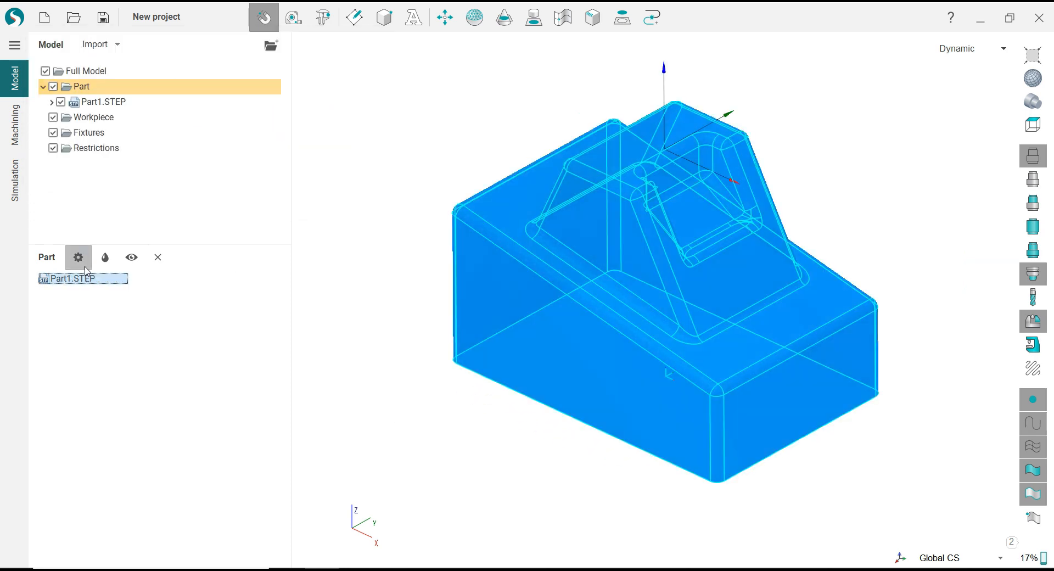
{"action": "left_click", "coordinate": [78, 257]}
{"action": "left_click", "coordinate": [470, 221]}
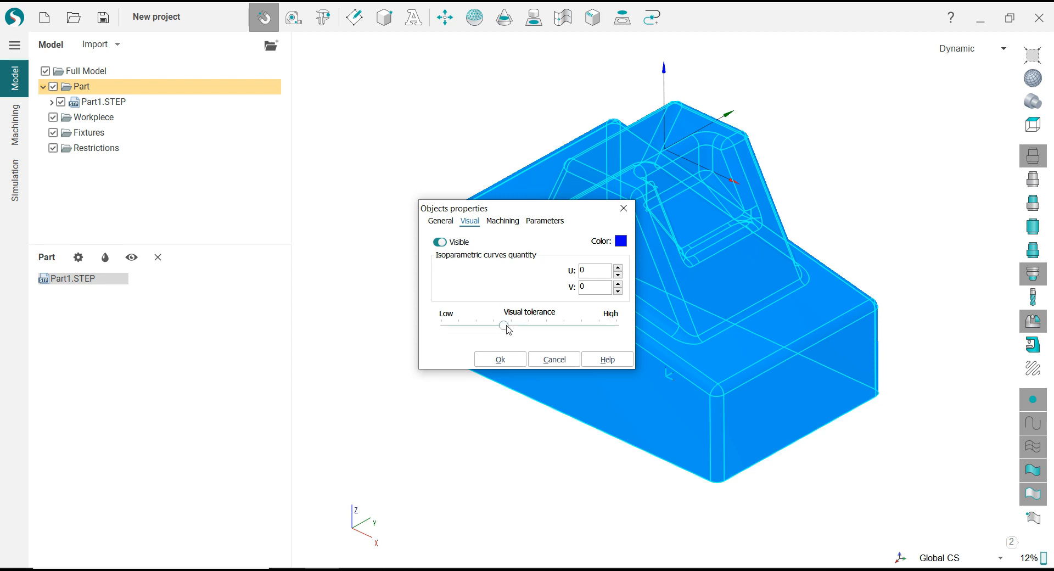
{"action": "left_click", "coordinate": [500, 359]}
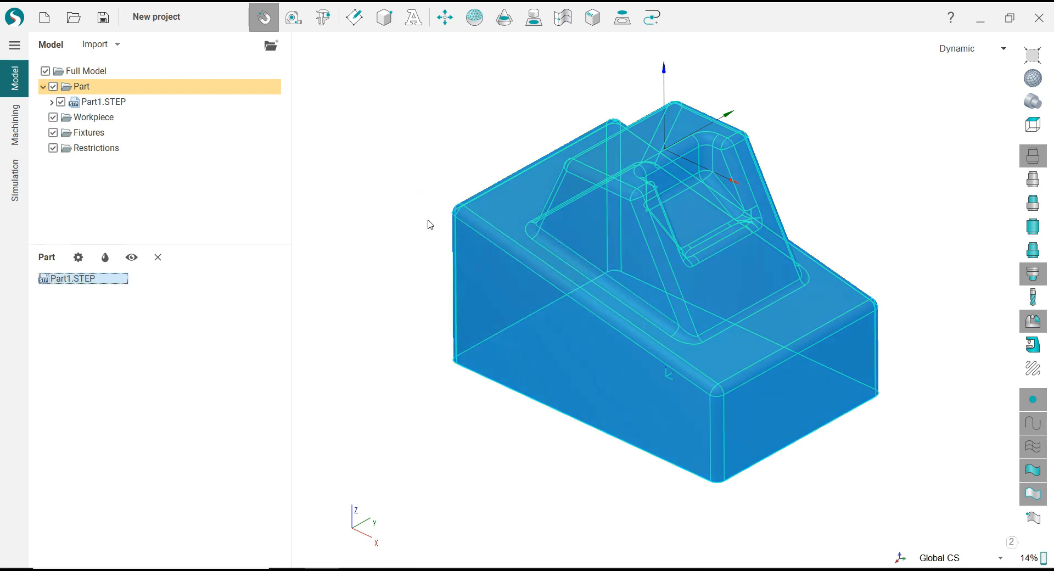
Step: Set the colour of the whole Part1.STEP model to teal
{"action": "left_click", "coordinate": [105, 258]}
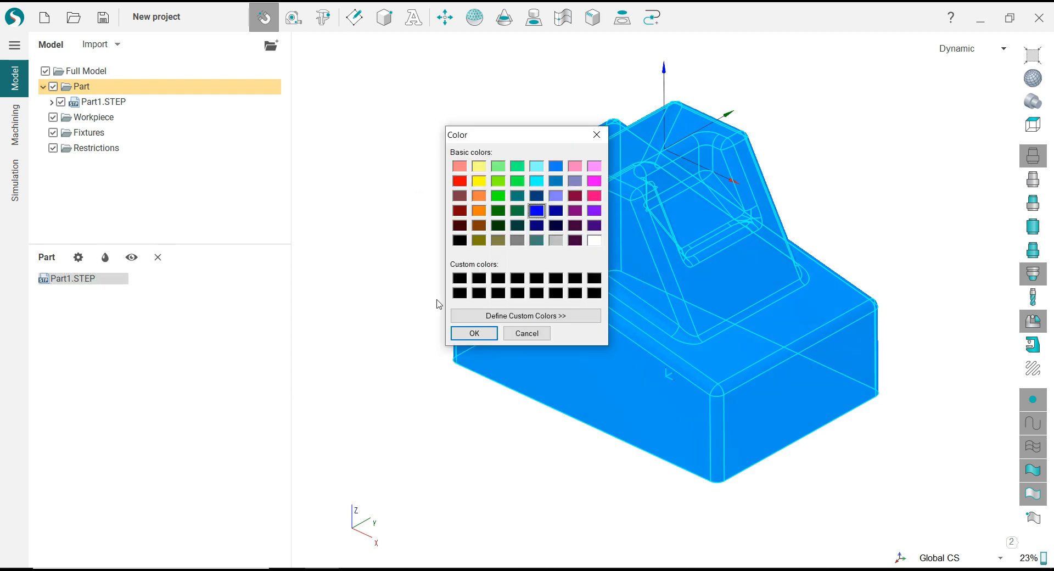
{"action": "left_click", "coordinate": [536, 240]}
{"action": "left_click", "coordinate": [474, 334]}
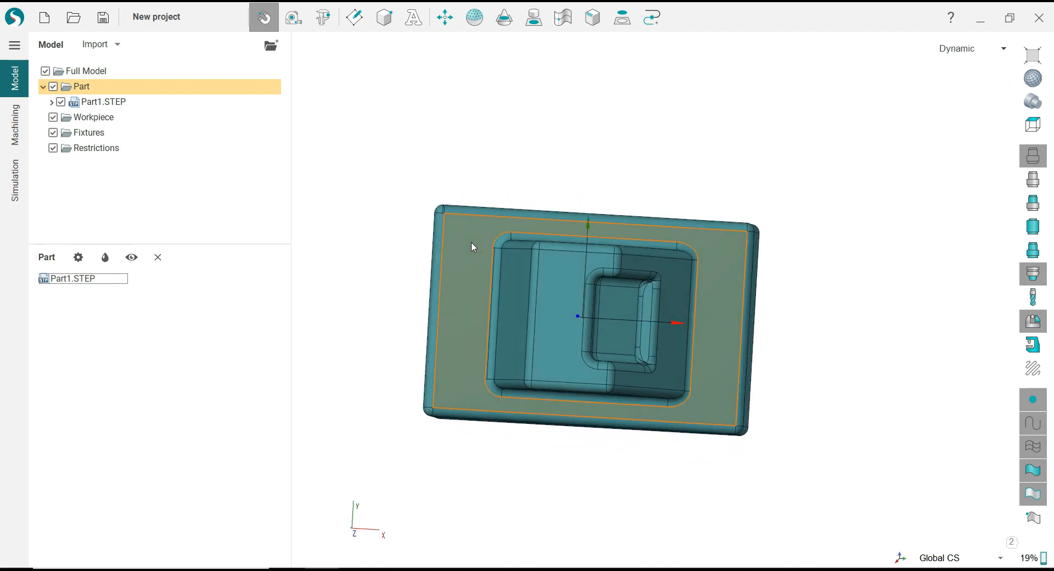
Step: In the top view, window-select all upper faces inside the base's outer fillets, limiting selection to surfaces, and colour them gray
{"action": "left_click", "coordinate": [1031, 125]}
{"action": "left_click", "coordinate": [995, 131]}
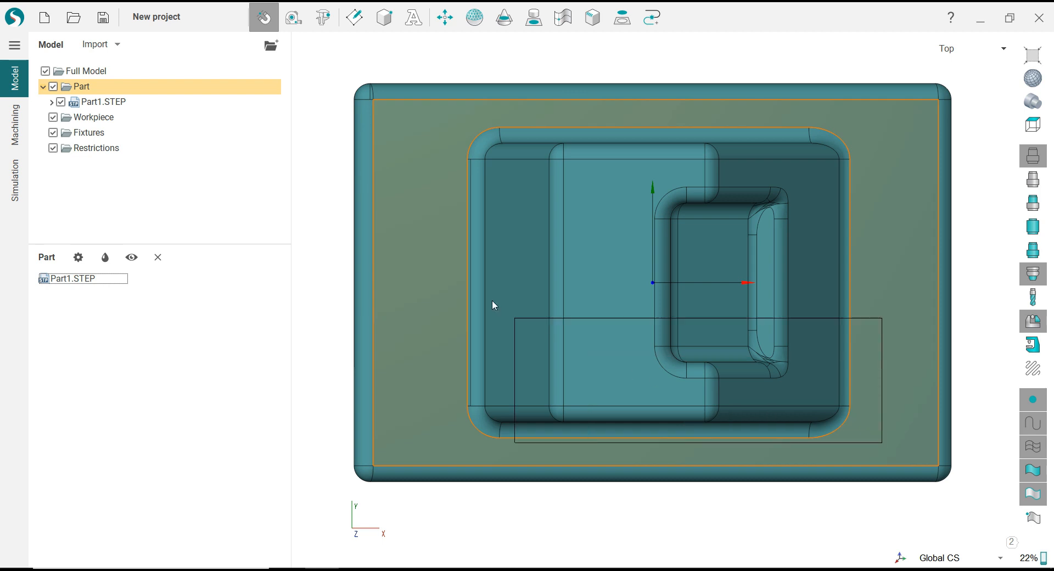
{"action": "left_click_drag", "start_coordinate": [492, 304], "coordinate": [419, 123]}
{"action": "scroll", "coordinate": [423, 255], "scroll_direction": "down", "scroll_amount": 2}
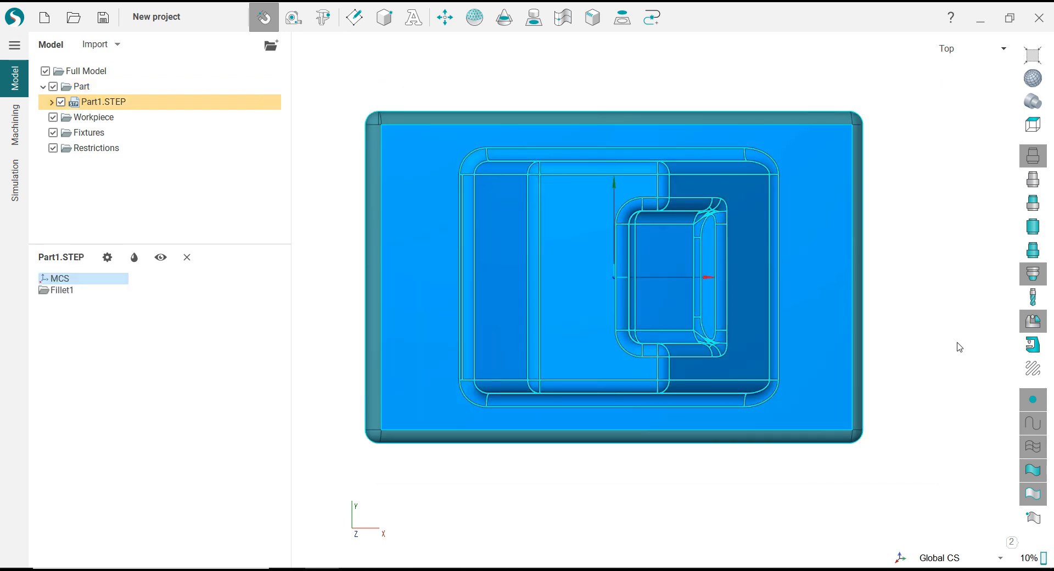
{"action": "left_click", "coordinate": [973, 411]}
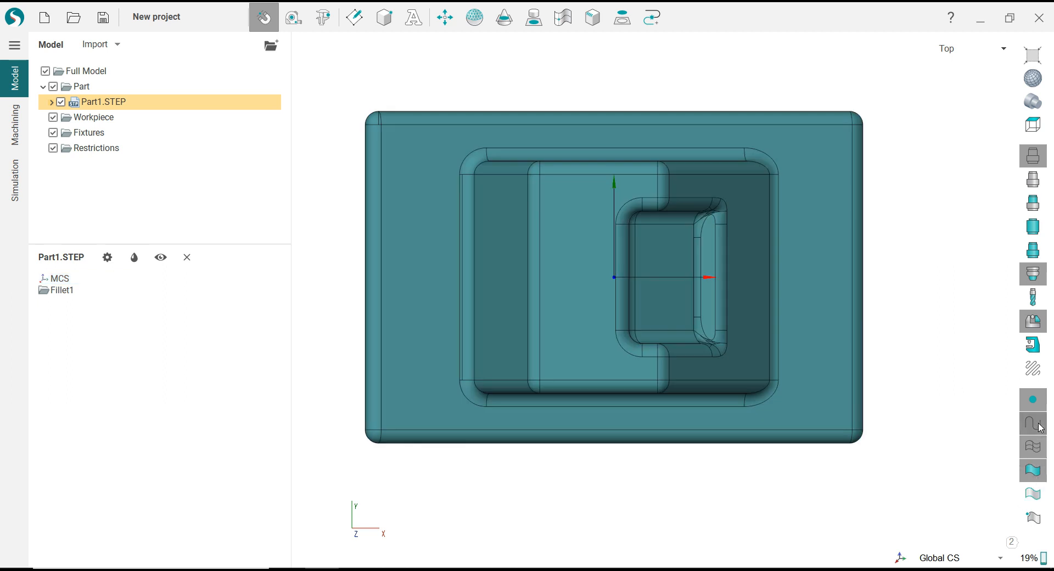
{"action": "left_click_drag", "start_coordinate": [798, 418], "coordinate": [426, 143]}
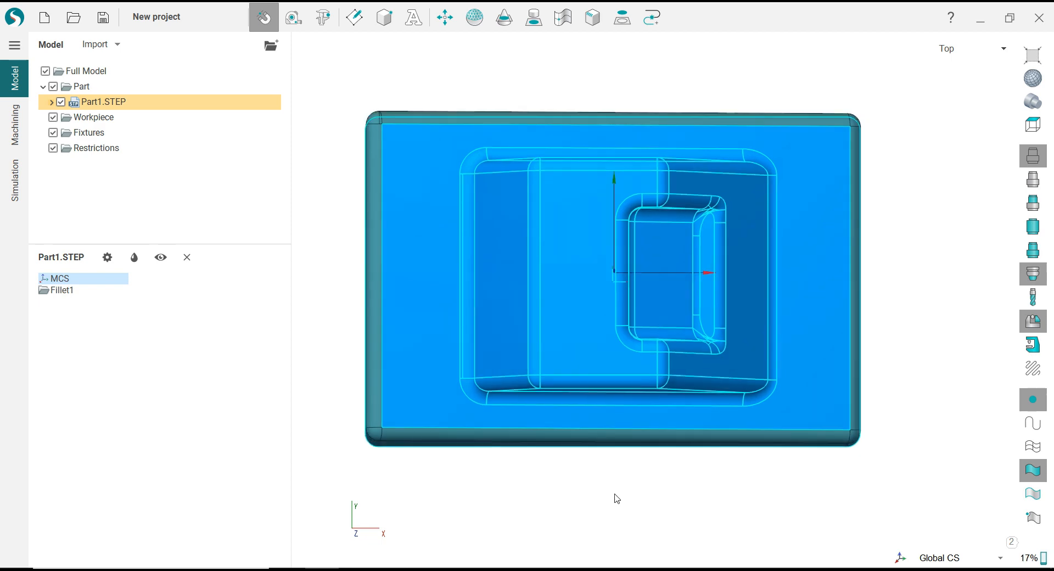
{"action": "middle_click_drag", "start_coordinate": [615, 495], "coordinate": [615, 495]}
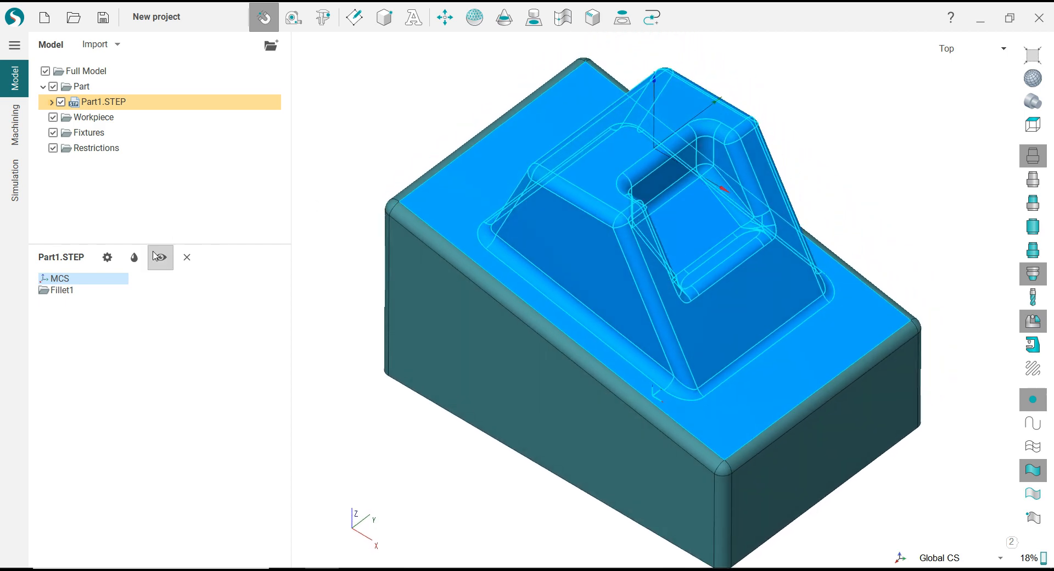
{"action": "left_click", "coordinate": [134, 257]}
{"action": "left_click", "coordinate": [519, 241]}
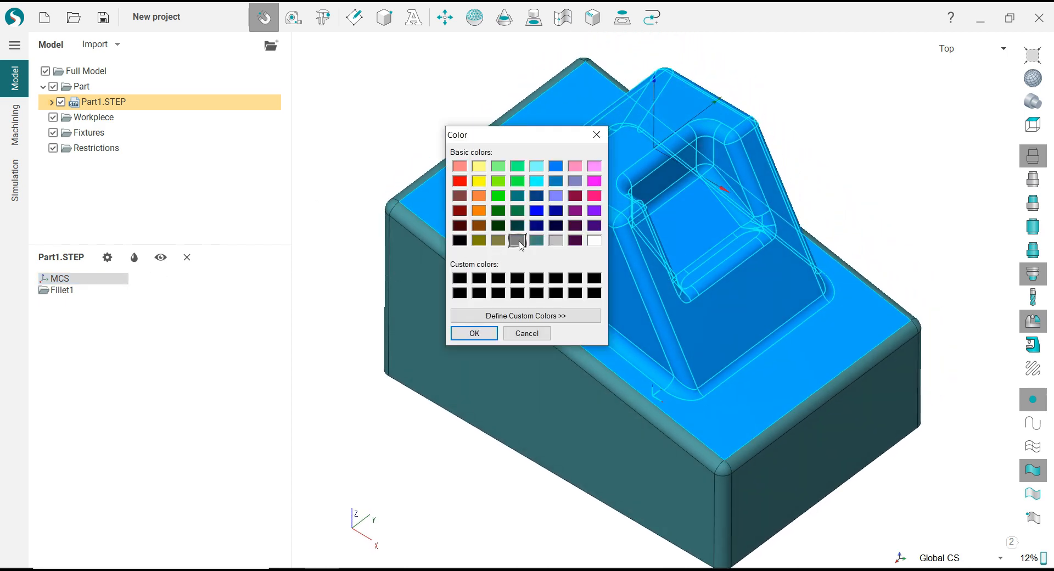
{"action": "left_click", "coordinate": [495, 338]}
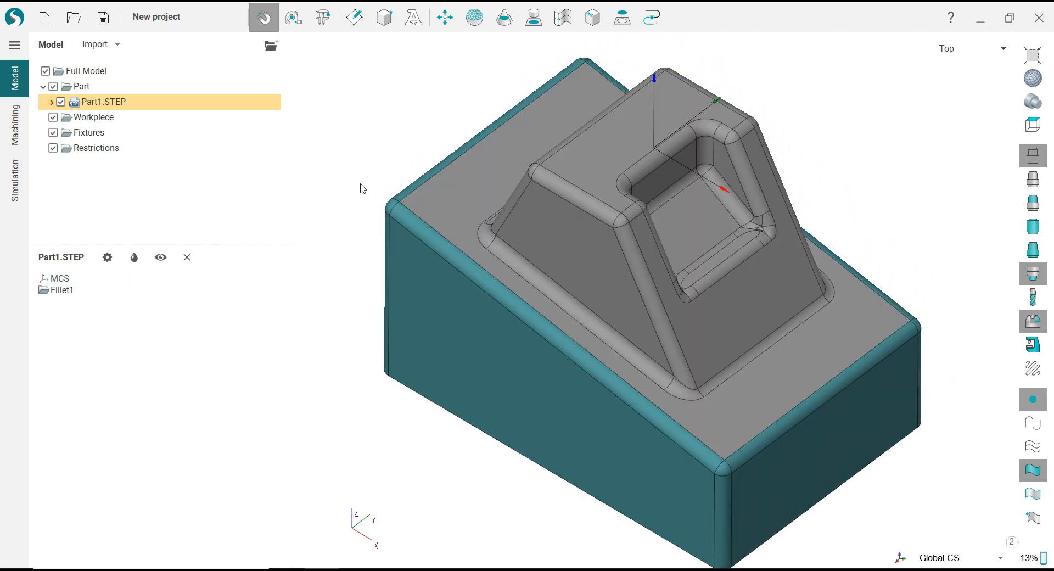
Step: Select the front corner fillet on the base's upper rim together with the two adjoining edge fillets
{"action": "scroll", "coordinate": [673, 432], "scroll_direction": "up", "scroll_amount": 4}
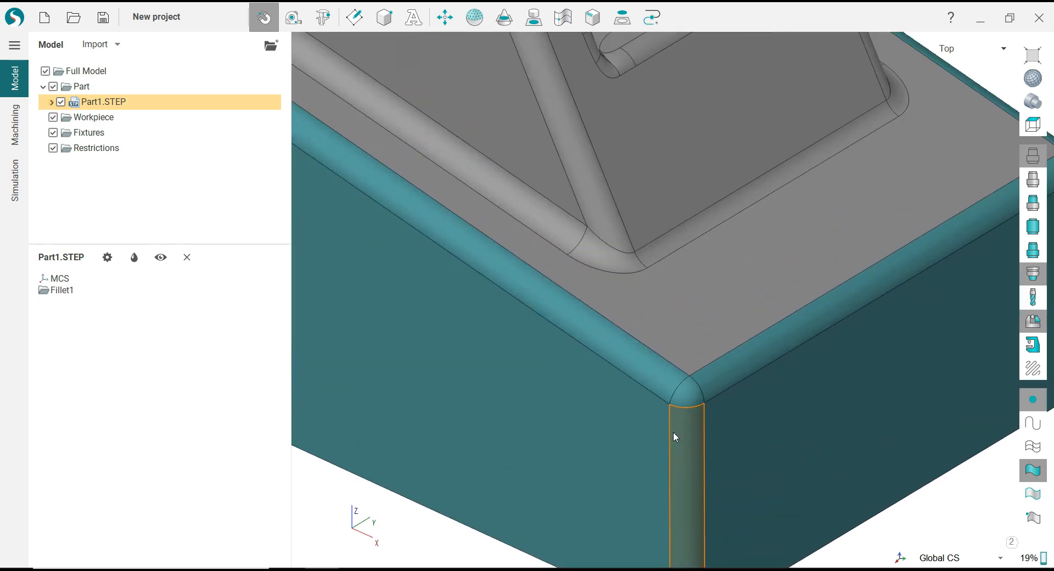
{"action": "left_click", "coordinate": [688, 399]}
{"action": "left_click", "coordinate": [666, 384], "text": "ctrl"}
{"action": "left_click", "coordinate": [716, 385], "text": "ctrl"}
{"action": "scroll", "coordinate": [540, 361], "scroll_direction": "down", "scroll_amount": 3}
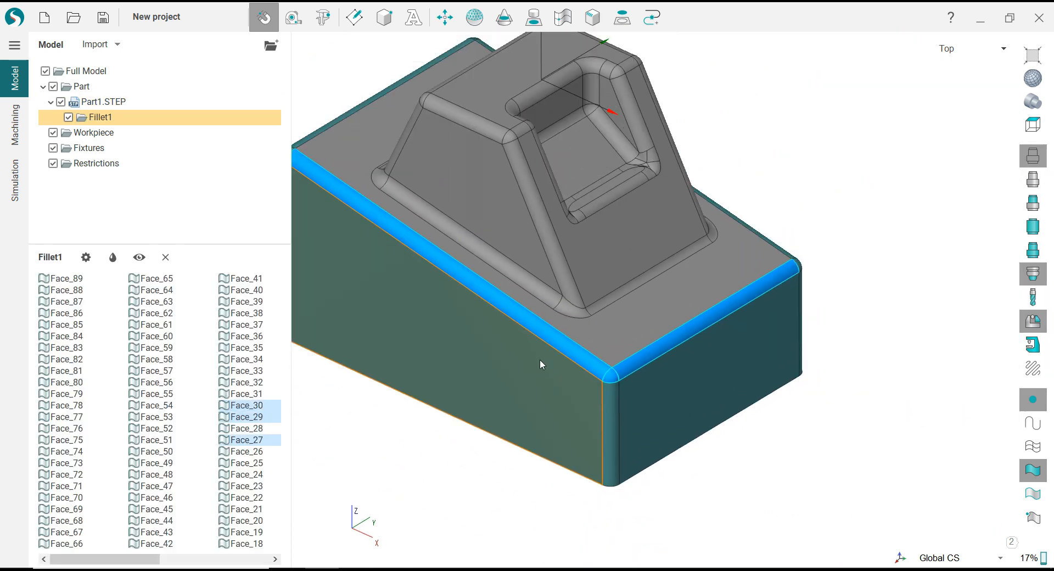
Step: Add the next corner fillet of the upper rim and its long unselected edge fillet to the selection
{"action": "middle_click_drag", "start_coordinate": [540, 361], "coordinate": [629, 376]}
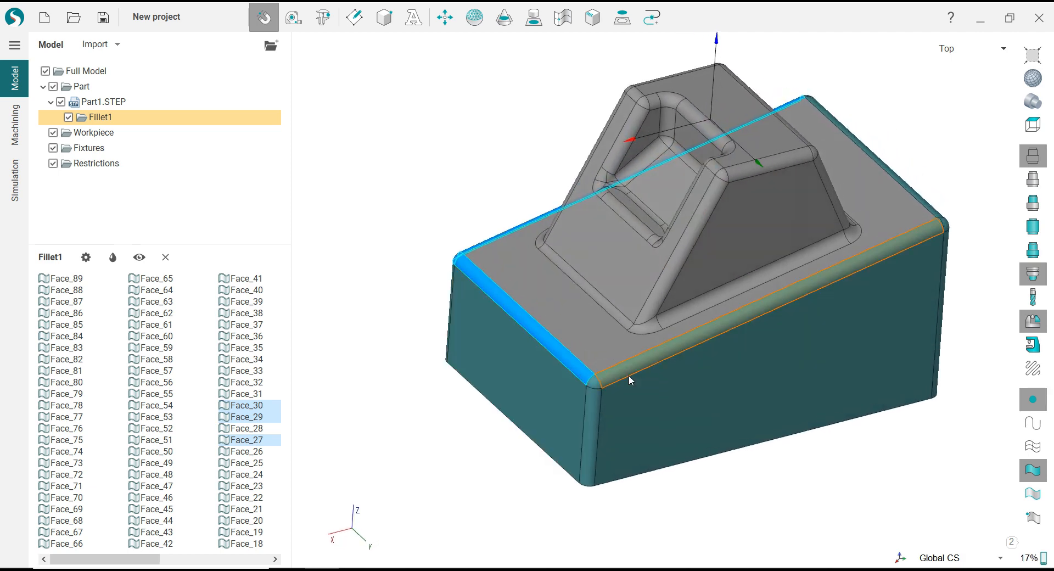
{"action": "scroll", "coordinate": [624, 383], "scroll_direction": "up", "scroll_amount": 3}
{"action": "scroll", "coordinate": [575, 389], "scroll_direction": "up", "scroll_amount": 2}
{"action": "left_click", "coordinate": [509, 391], "text": "ctrl"}
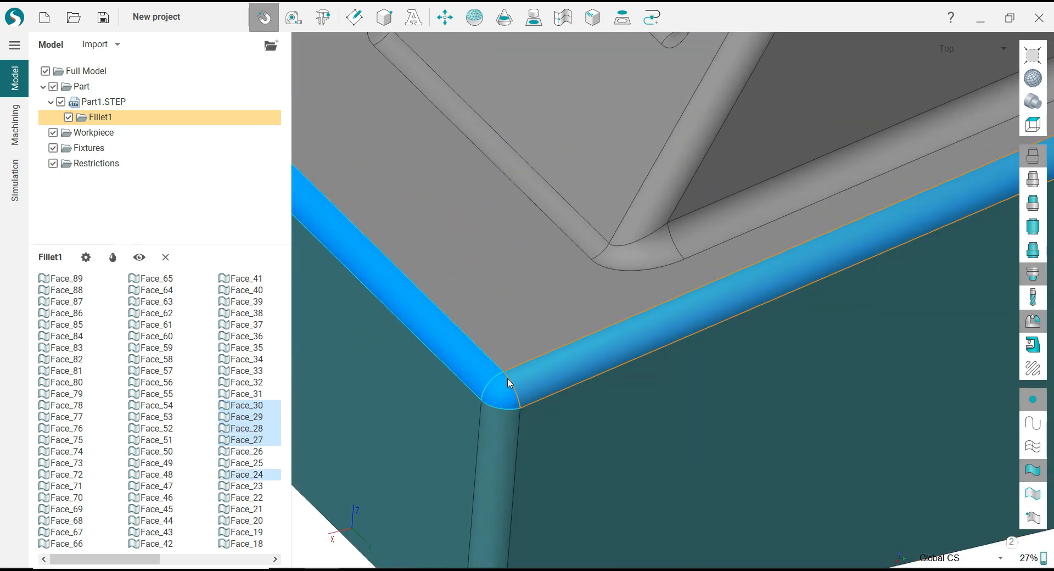
Step: Add the following corner fillet and the remaining edge fillet of the upper rim to the selection
{"action": "scroll", "coordinate": [495, 384], "scroll_direction": "down", "scroll_amount": 4}
{"action": "scroll", "coordinate": [835, 220], "scroll_direction": "up", "scroll_amount": 5}
{"action": "middle_click_drag", "start_coordinate": [835, 219], "coordinate": [680, 219]}
{"action": "scroll", "coordinate": [687, 228], "scroll_direction": "down", "scroll_amount": 5}
{"action": "middle_click_drag", "start_coordinate": [542, 332], "coordinate": [650, 300]}
{"action": "scroll", "coordinate": [499, 334], "scroll_direction": "up", "scroll_amount": 5}
{"action": "mouse_move", "coordinate": [532, 299]}
{"action": "middle_mouse_down"}
{"action": "mouse_move", "coordinate": [544, 397]}
{"action": "mouse_move", "coordinate": [519, 307]}
{"action": "middle_mouse_up"}
{"action": "scroll", "coordinate": [514, 299], "scroll_direction": "up", "scroll_amount": 2}
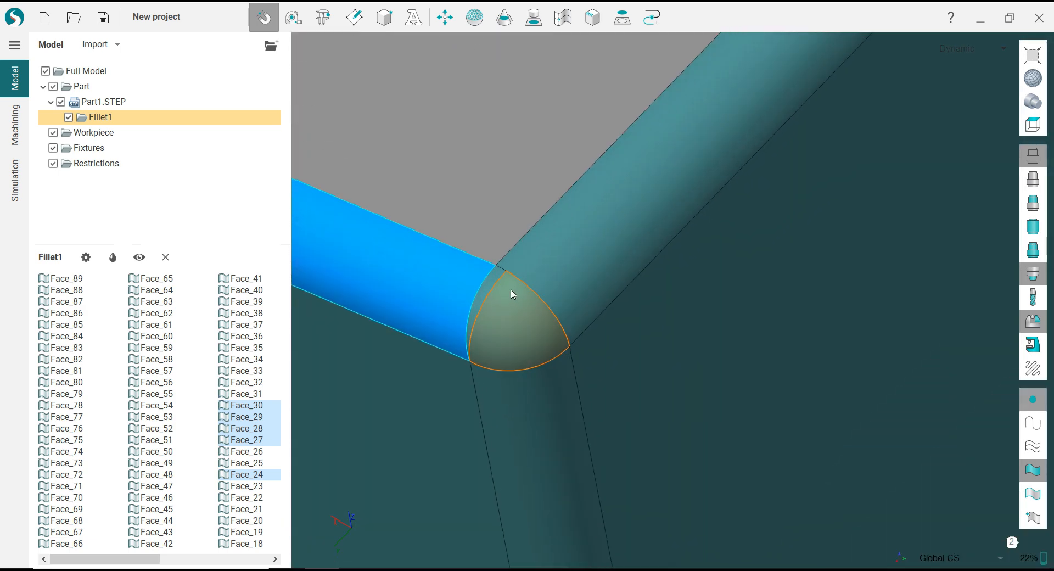
{"action": "left_click", "coordinate": [540, 280]}
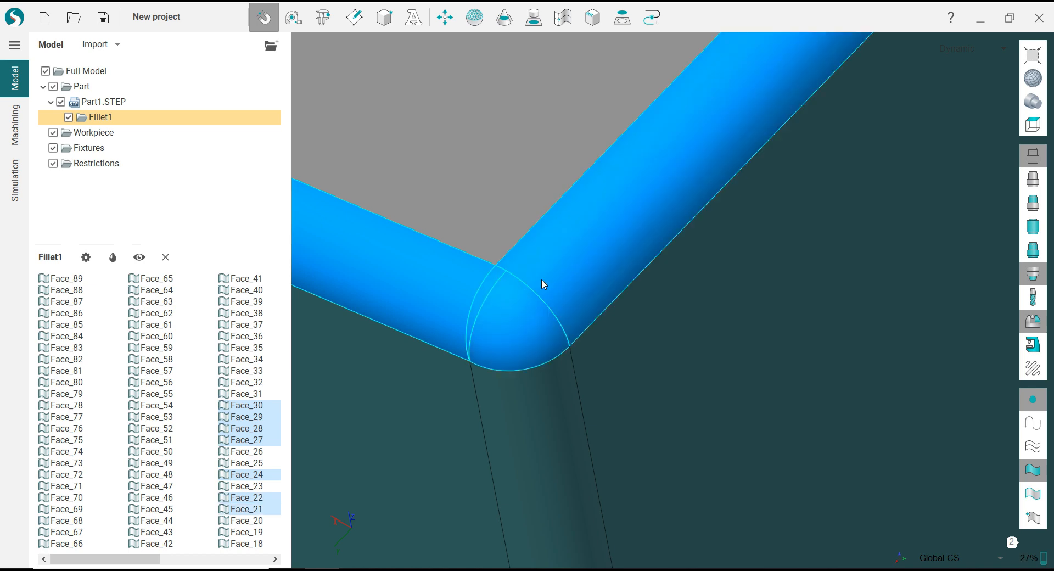
Step: Add the last corner fillet to complete the selection of fillet faces around the base's upper rim
{"action": "scroll", "coordinate": [532, 359], "scroll_direction": "down", "scroll_amount": 2}
{"action": "scroll", "coordinate": [506, 383], "scroll_direction": "down", "scroll_amount": 7}
{"action": "scroll", "coordinate": [661, 190], "scroll_direction": "up", "scroll_amount": 4}
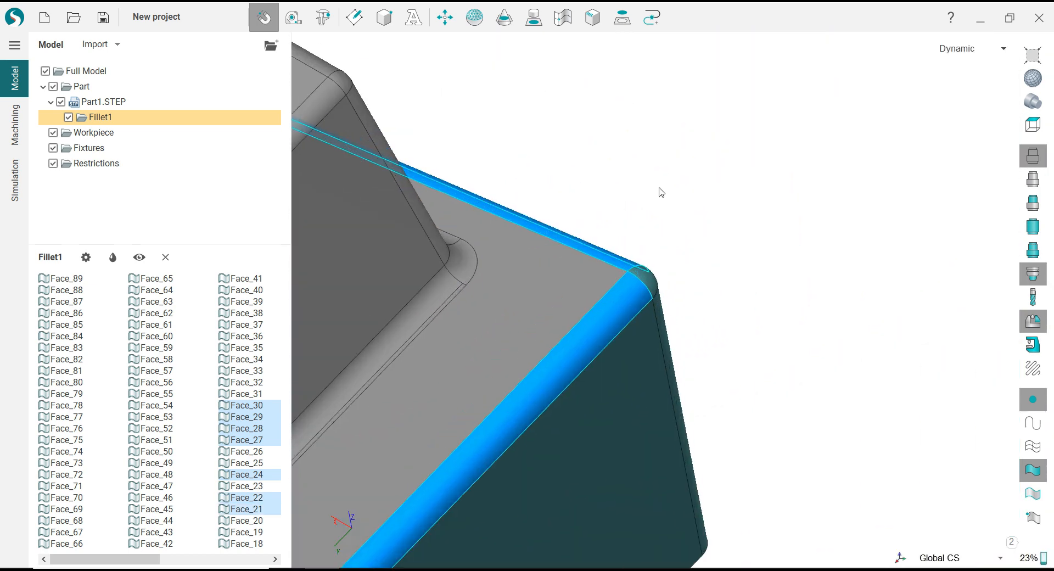
{"action": "scroll", "coordinate": [649, 285], "scroll_direction": "up", "scroll_amount": 1}
{"action": "middle_click_drag", "start_coordinate": [649, 285], "coordinate": [615, 317]}
{"action": "left_click", "coordinate": [635, 308]}
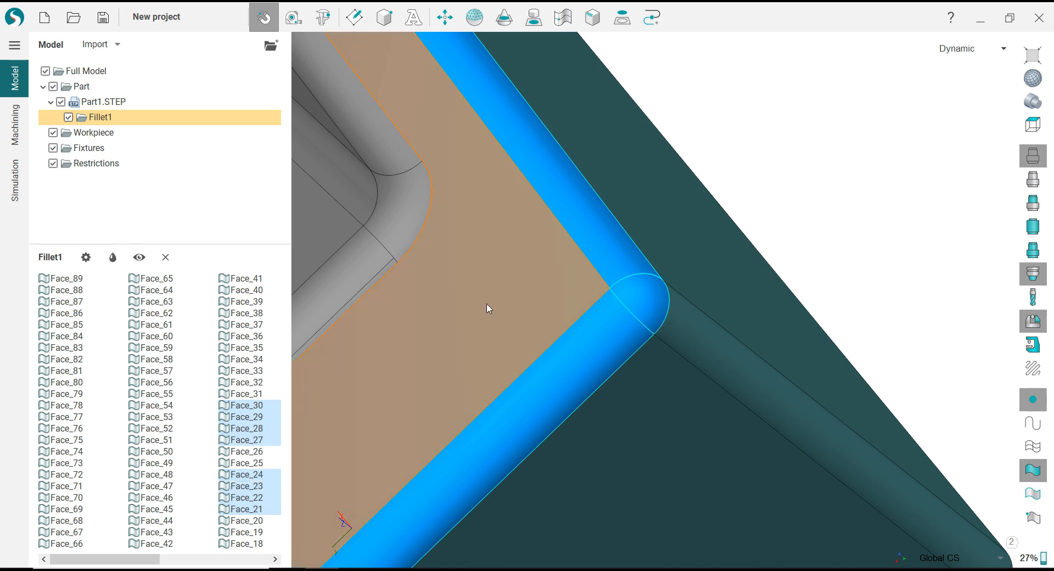
Step: Colour the selected upper rim fillet faces orange
{"action": "left_click", "coordinate": [122, 268]}
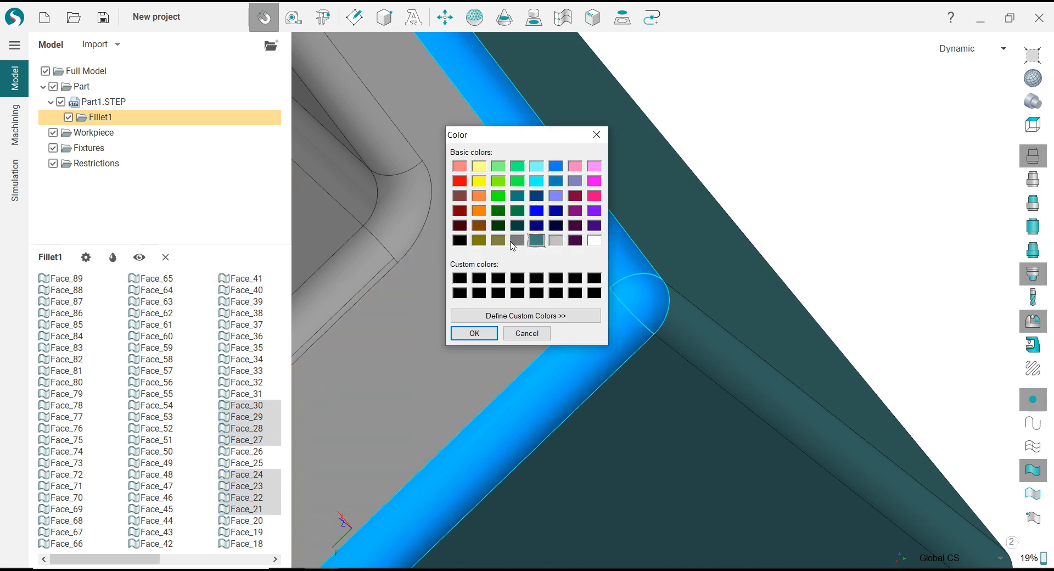
{"action": "left_click", "coordinate": [556, 245]}
{"action": "left_click", "coordinate": [594, 244]}
{"action": "left_click", "coordinate": [517, 213]}
{"action": "left_click", "coordinate": [479, 210]}
{"action": "left_click", "coordinate": [474, 334]}
{"action": "scroll", "coordinate": [850, 244], "scroll_direction": "up", "scroll_amount": 1}
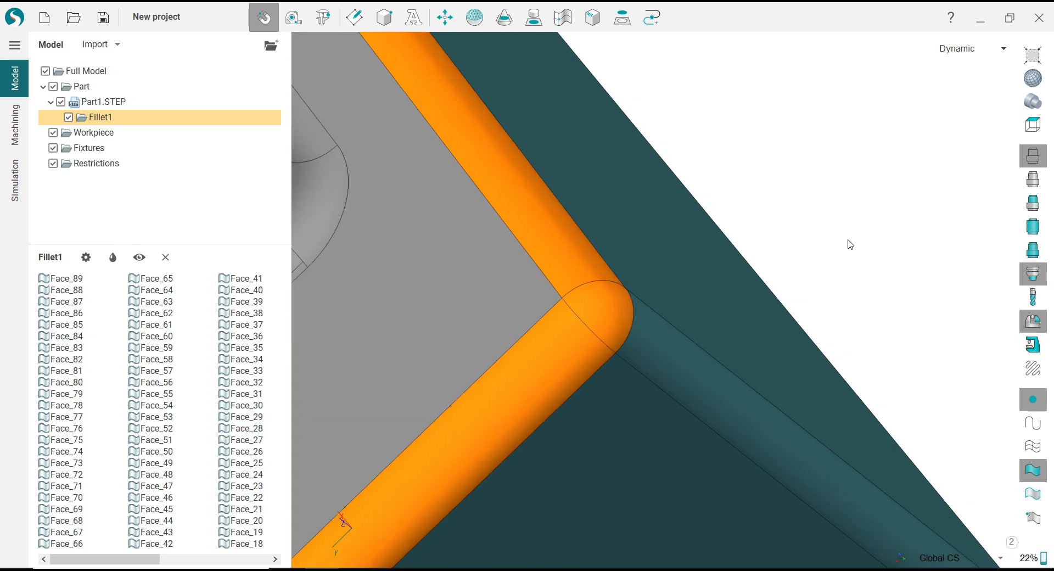
Step: Select the Part folder, view the part in the Machining workspace, and return to the Model workspace
{"action": "scroll", "coordinate": [850, 244], "scroll_direction": "down", "scroll_amount": 2}
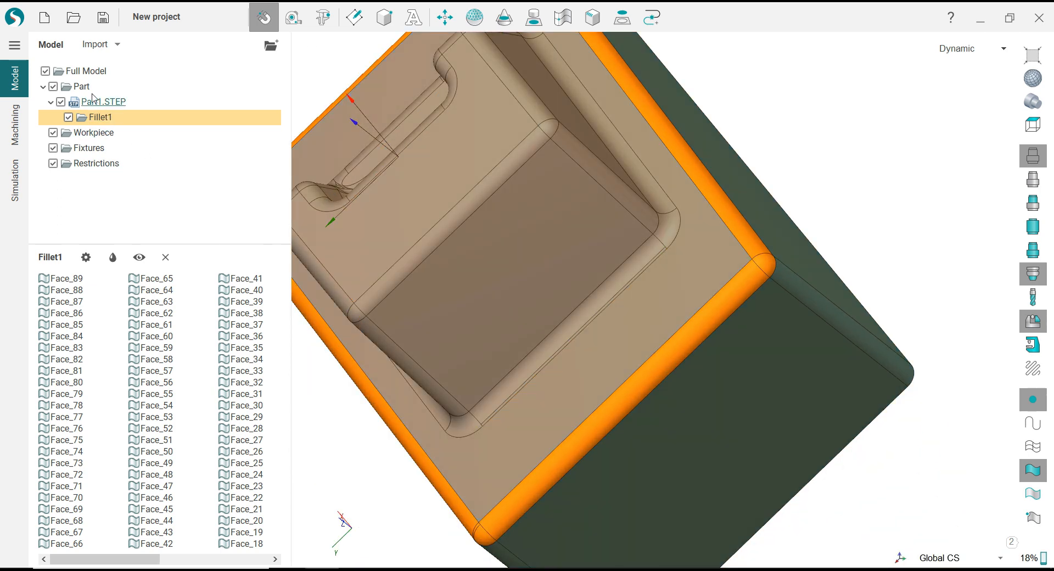
{"action": "left_click", "coordinate": [88, 89]}
{"action": "middle_click_drag", "start_coordinate": [877, 201], "coordinate": [876, 201]}
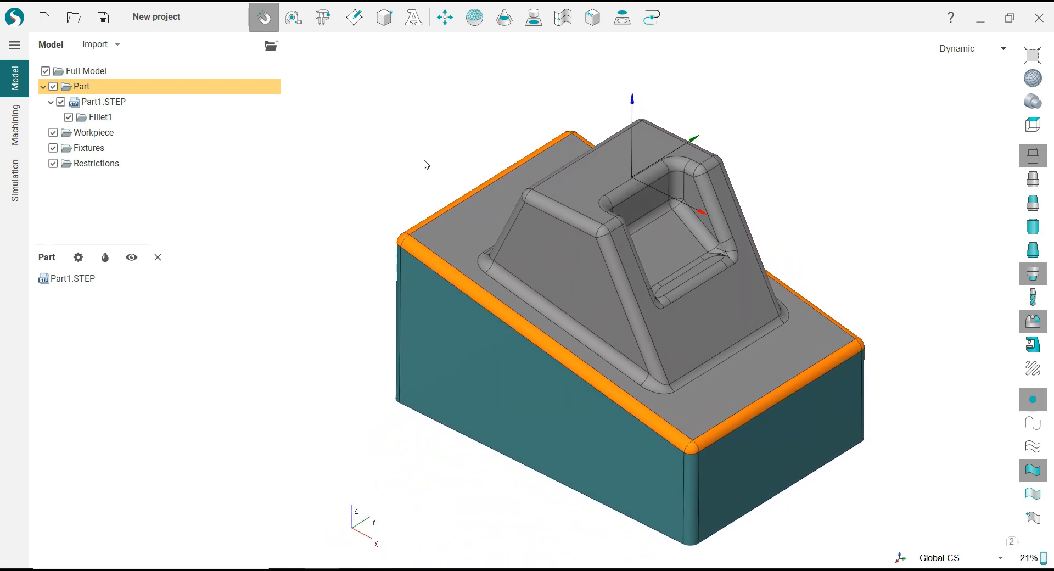
{"action": "left_click", "coordinate": [15, 125]}
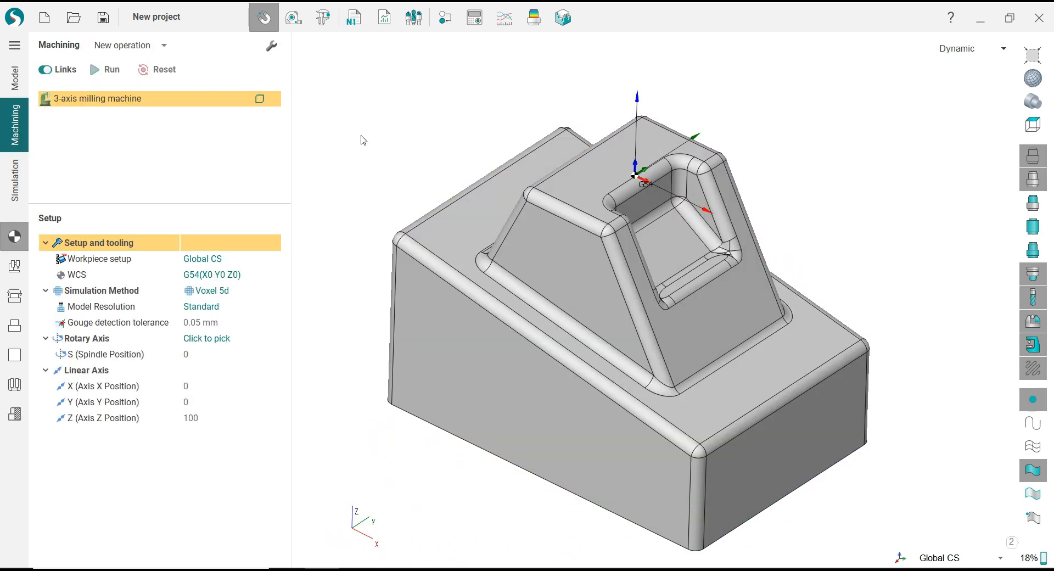
{"action": "left_click", "coordinate": [25, 91]}
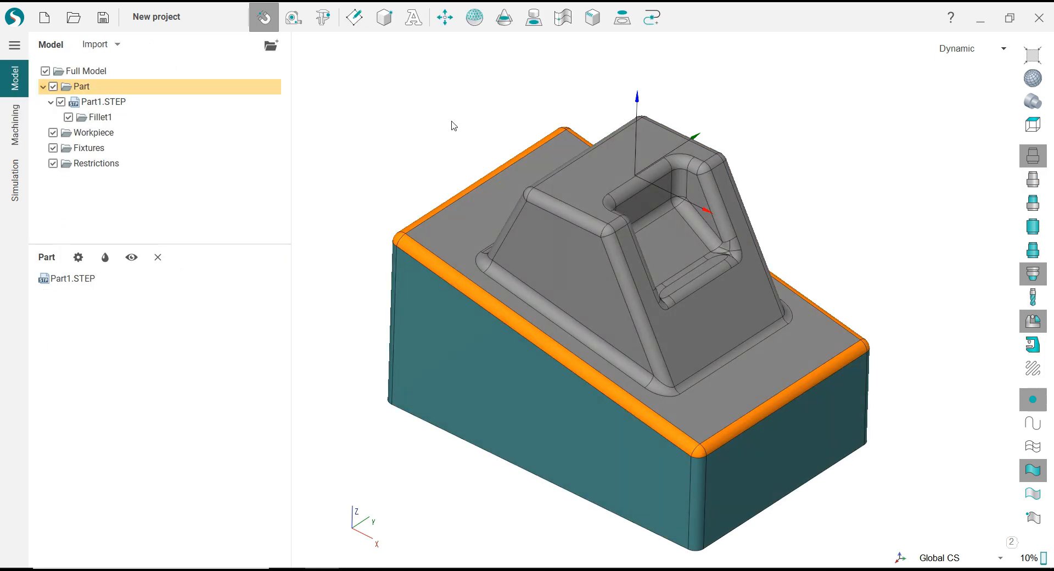
Step: Join the edge curves around the base's bottom face into one closed curve named Joined curve, keeping the source curves
{"action": "middle_click_drag", "start_coordinate": [452, 125], "coordinate": [606, 281]}
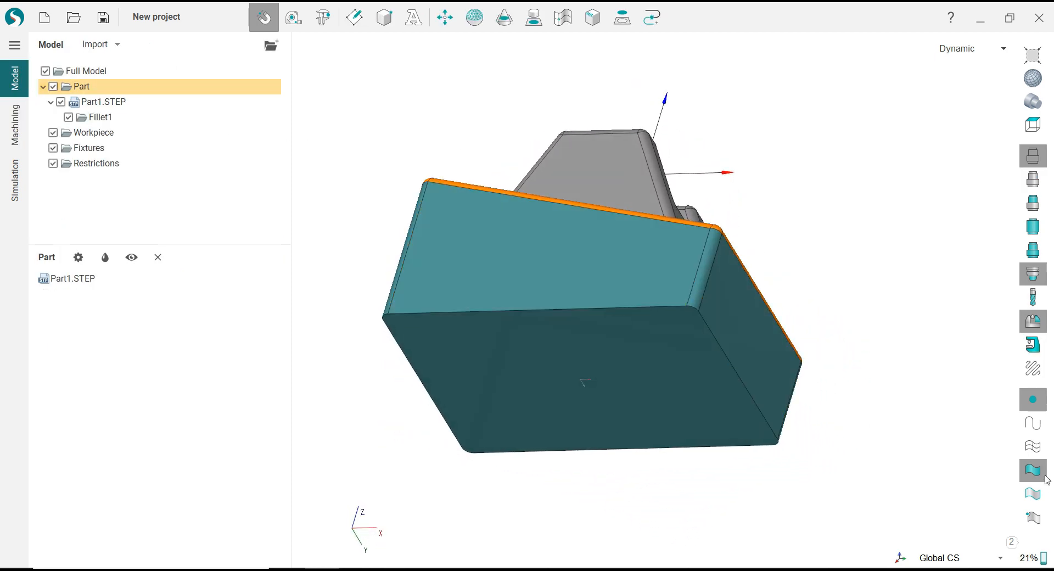
{"action": "left_click", "coordinate": [1033, 493]}
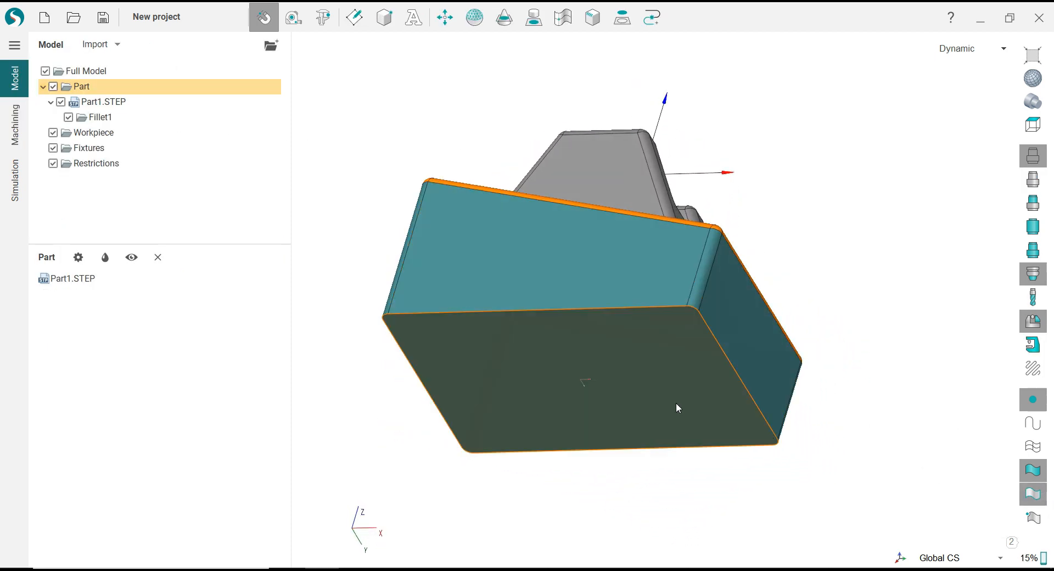
{"action": "left_click", "coordinate": [565, 313]}
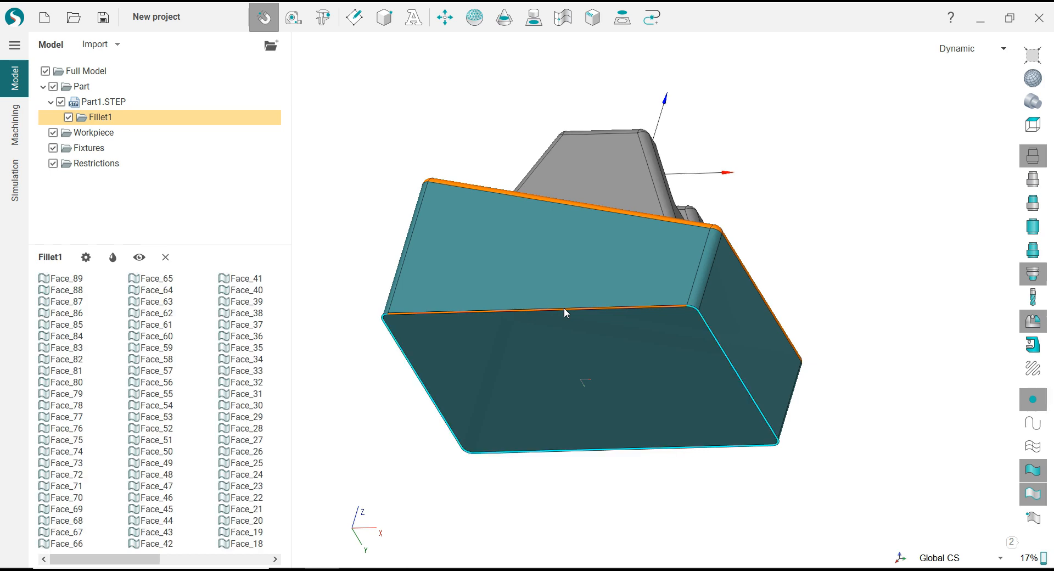
{"action": "left_click", "coordinate": [651, 17]}
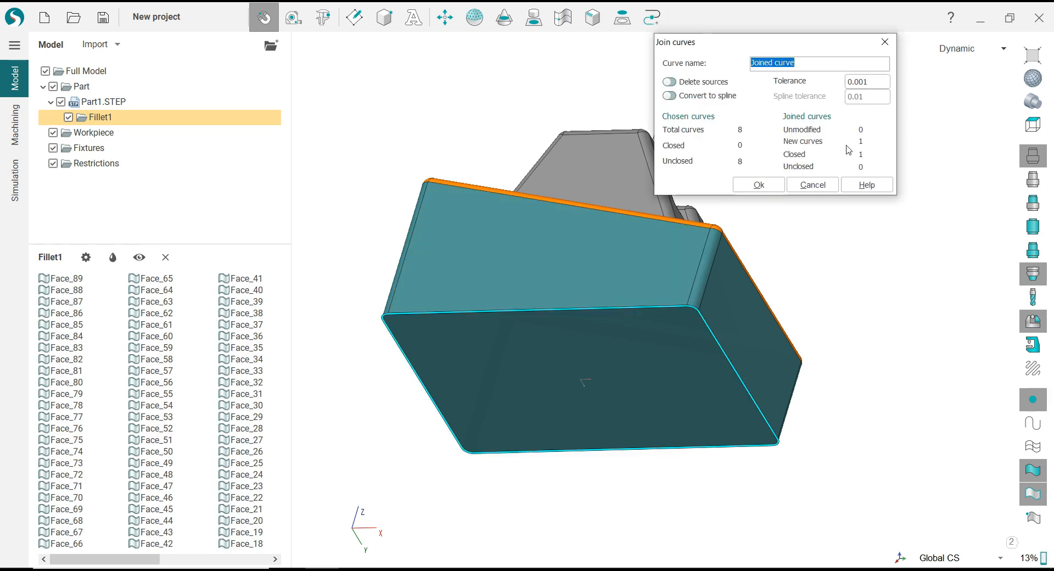
{"action": "left_click", "coordinate": [759, 185]}
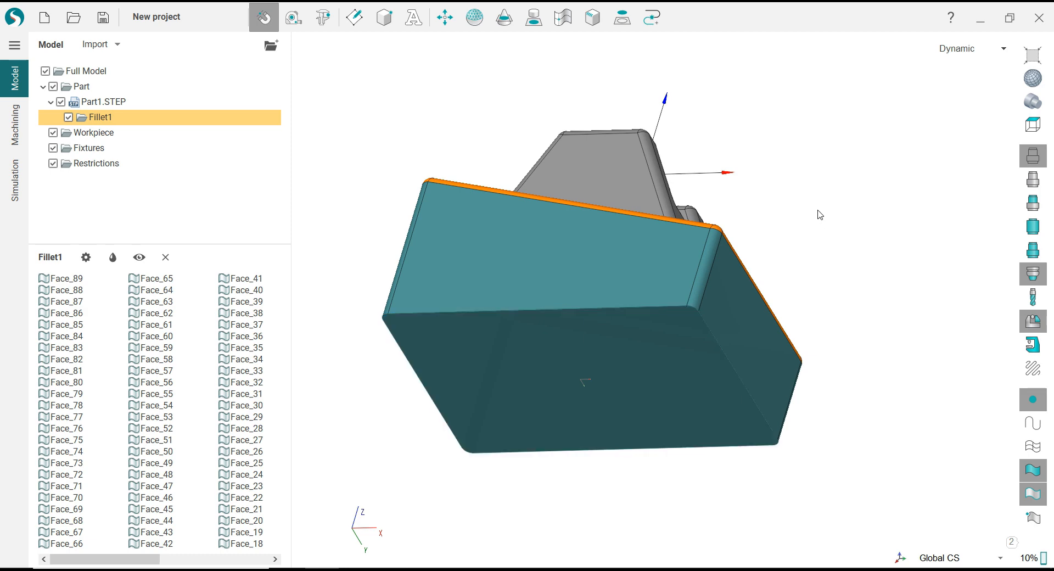
Step: Set the 3-axis milling machine's approach to XY;Z and its return to Z100; in the machining links
{"action": "left_click", "coordinate": [22, 143]}
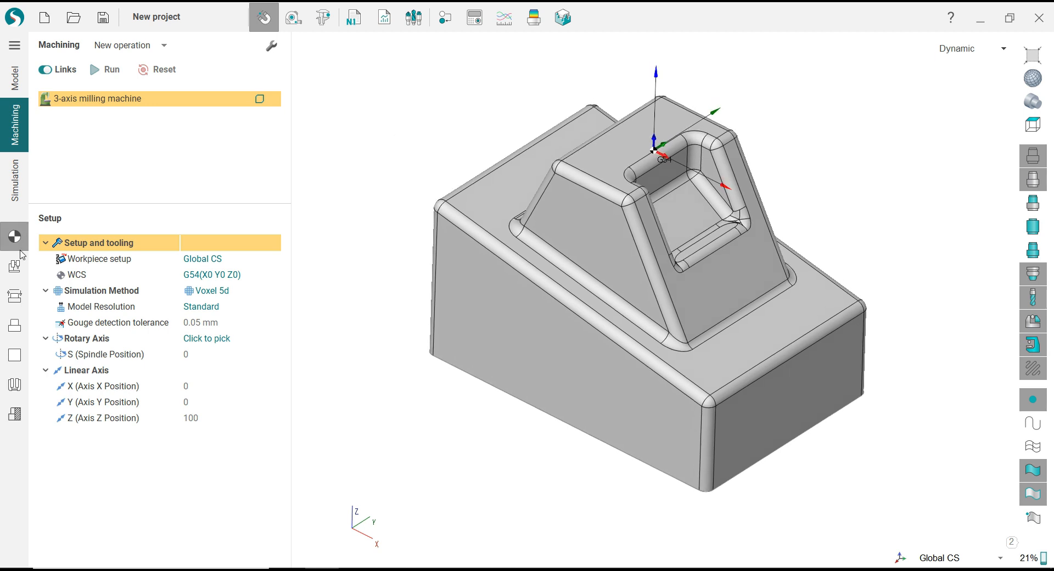
{"action": "left_click", "coordinate": [14, 266]}
{"action": "left_click", "coordinate": [21, 298]}
{"action": "left_click", "coordinate": [222, 262]}
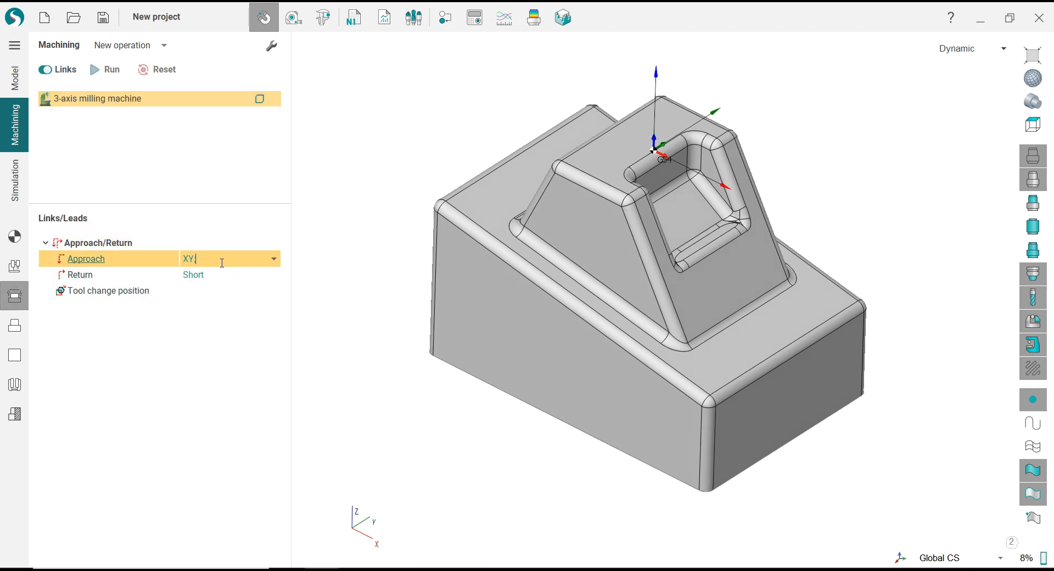
{"action": "left_click", "coordinate": [231, 277]}
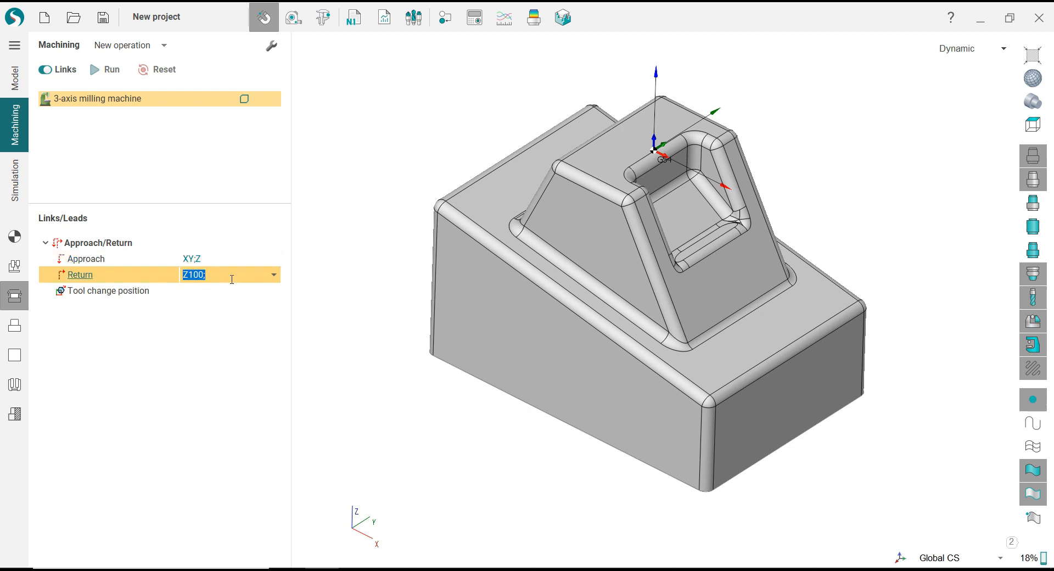
Step: Check the machining part definition and define the workpiece as a Z-axis extrusion of the Joined curve with zero stock
{"action": "left_click", "coordinate": [16, 328]}
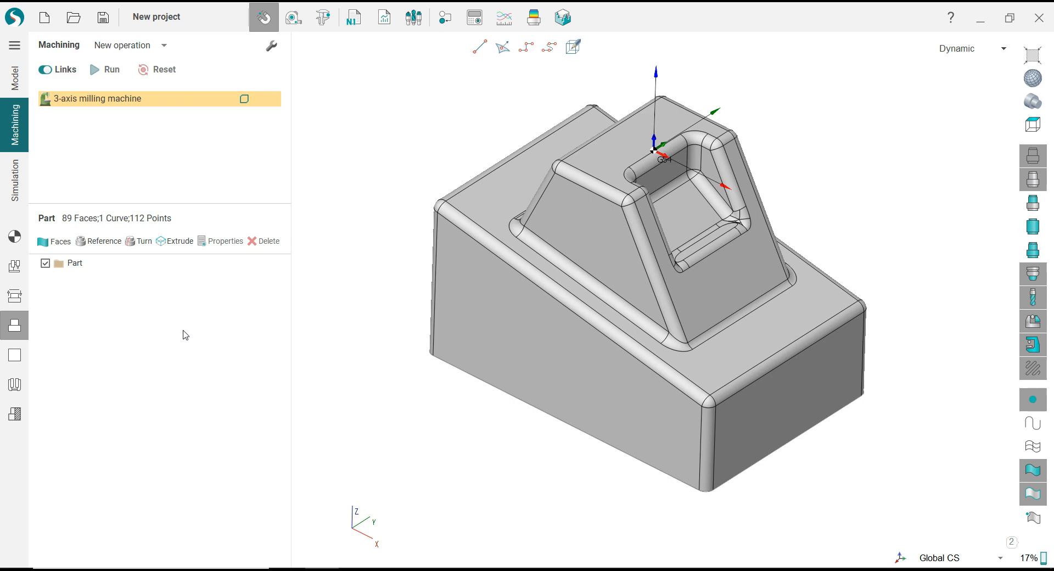
{"action": "left_click", "coordinate": [75, 264]}
{"action": "left_click", "coordinate": [342, 251]}
{"action": "left_click", "coordinate": [14, 356]}
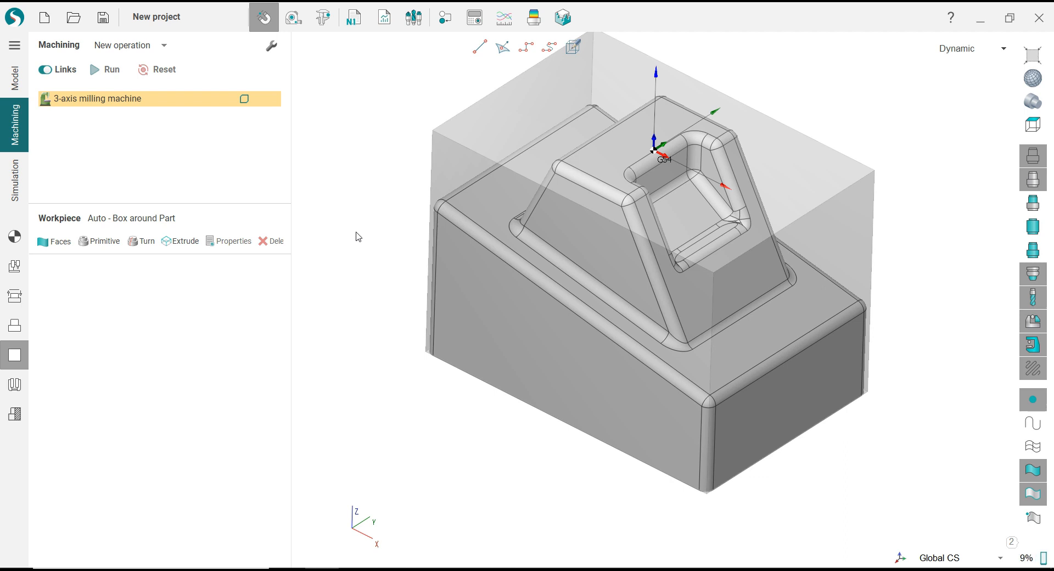
{"action": "left_click", "coordinate": [181, 242]}
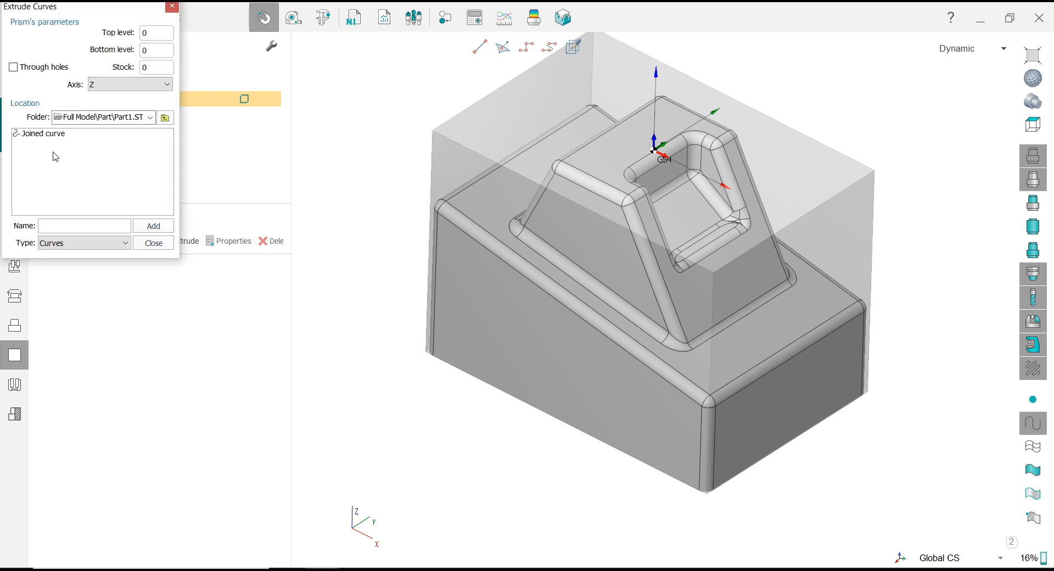
{"action": "left_click", "coordinate": [51, 135]}
{"action": "left_click", "coordinate": [152, 226]}
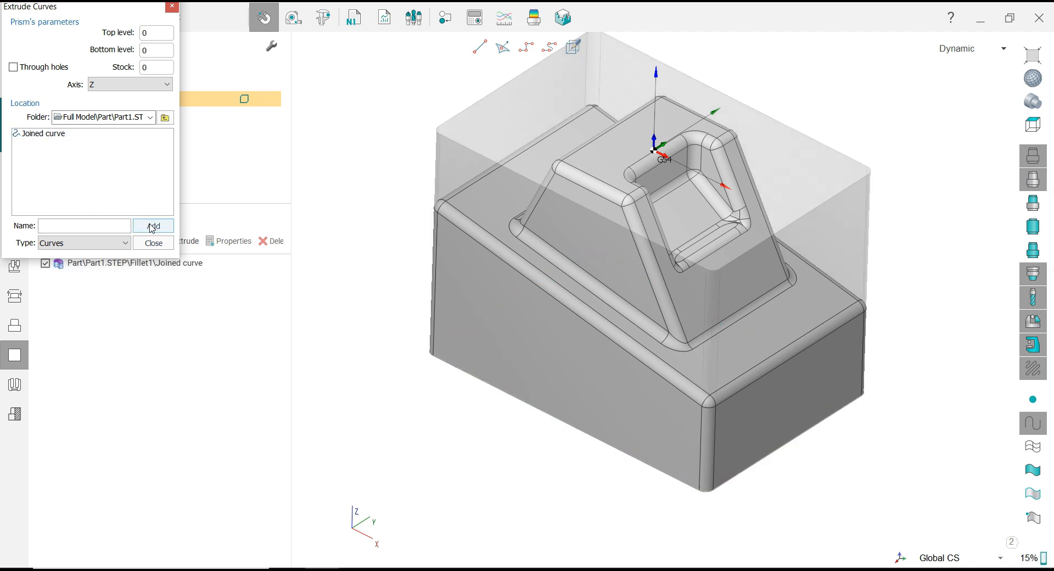
{"action": "left_click", "coordinate": [153, 243]}
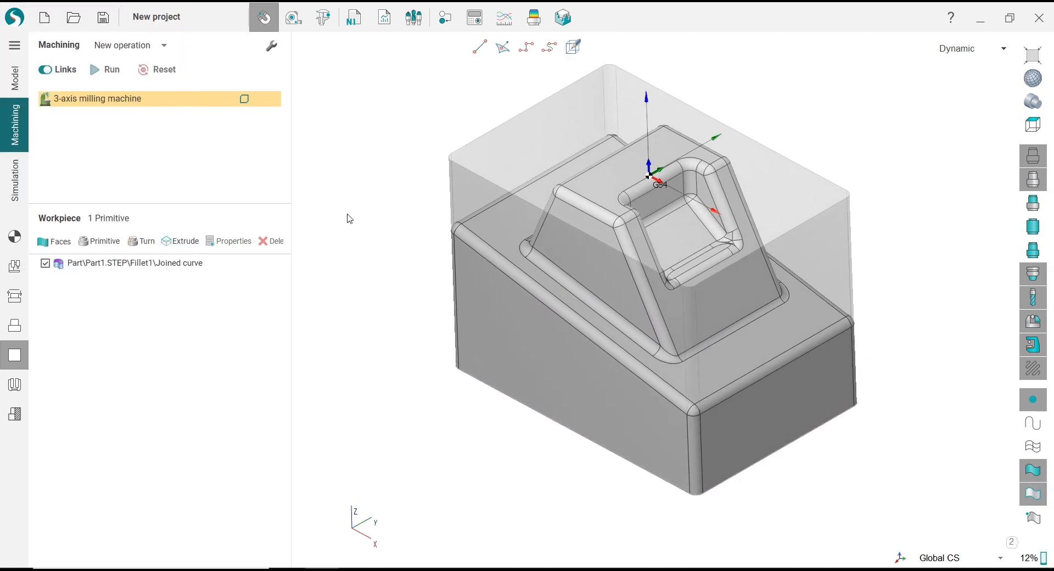
Step: Set the extruded workpiece's maximum height to 217.026+0.25 mm
{"action": "left_click", "coordinate": [186, 265]}
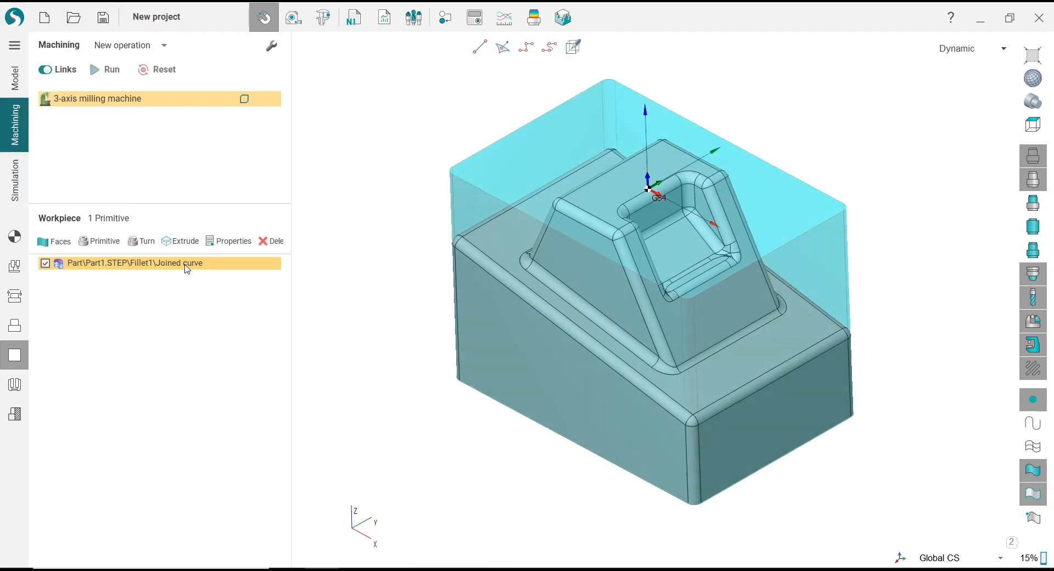
{"action": "left_click", "coordinate": [220, 243]}
{"action": "left_click", "coordinate": [149, 102]}
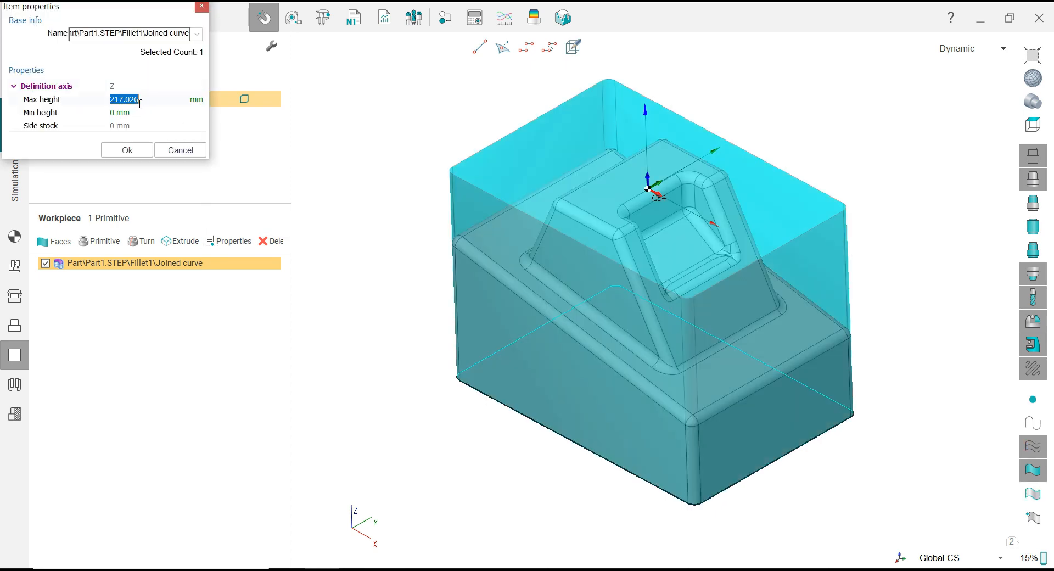
{"action": "left_click", "coordinate": [151, 104]}
{"action": "type", "text": "+0.25"}
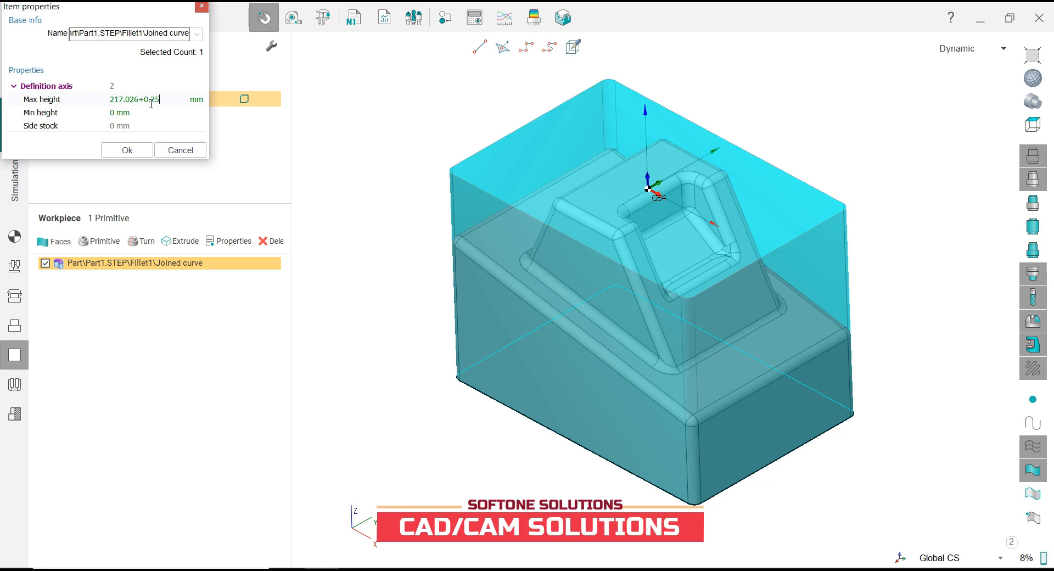
{"action": "left_click", "coordinate": [144, 154]}
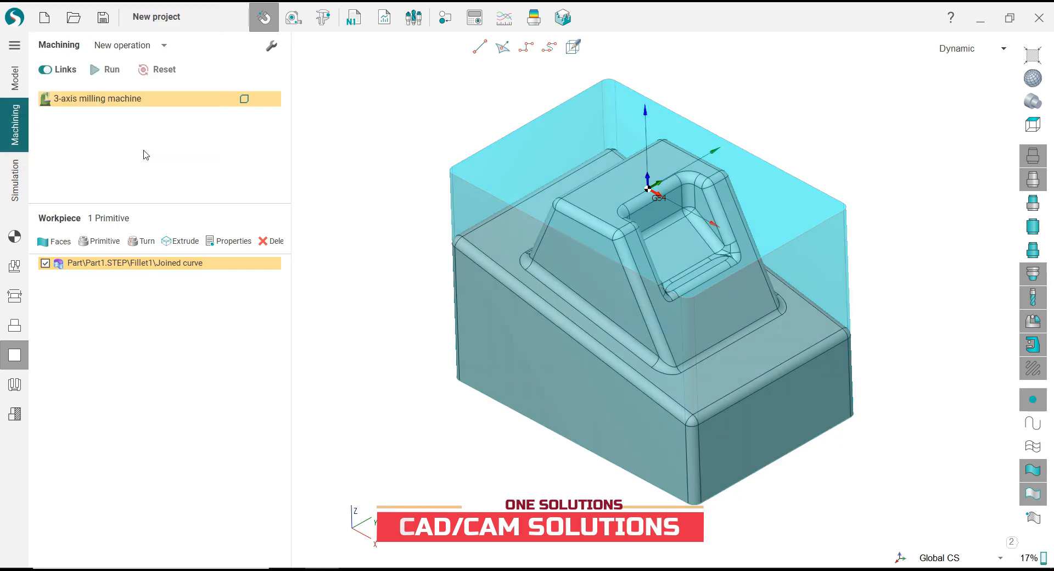
{"action": "left_click", "coordinate": [365, 179]}
{"action": "scroll", "coordinate": [362, 179], "scroll_direction": "up", "scroll_amount": 2}
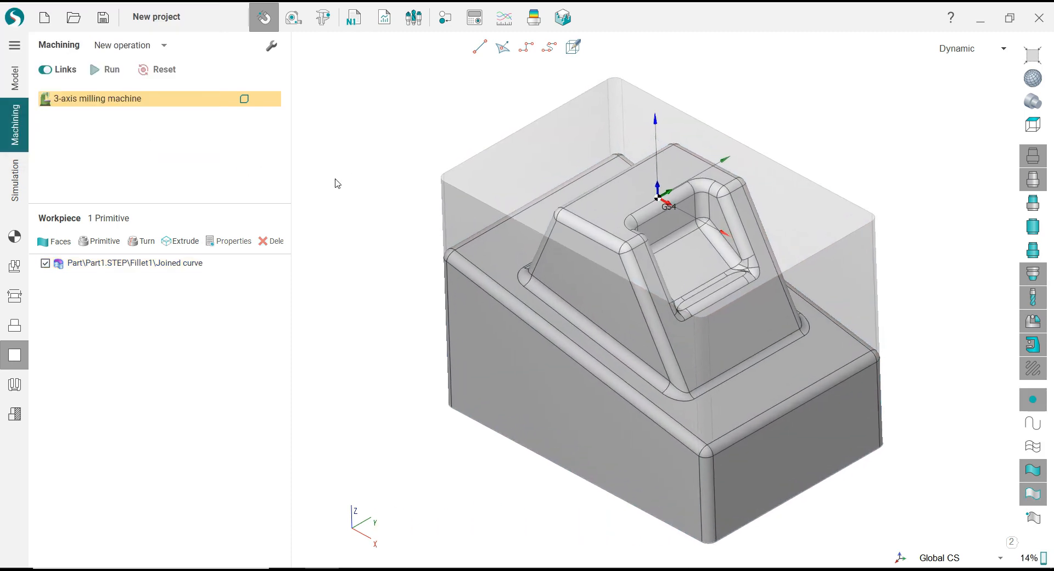
Step: Add a Roughing waterline operation to the 3-axis milling machine setup
{"action": "left_click", "coordinate": [9, 239]}
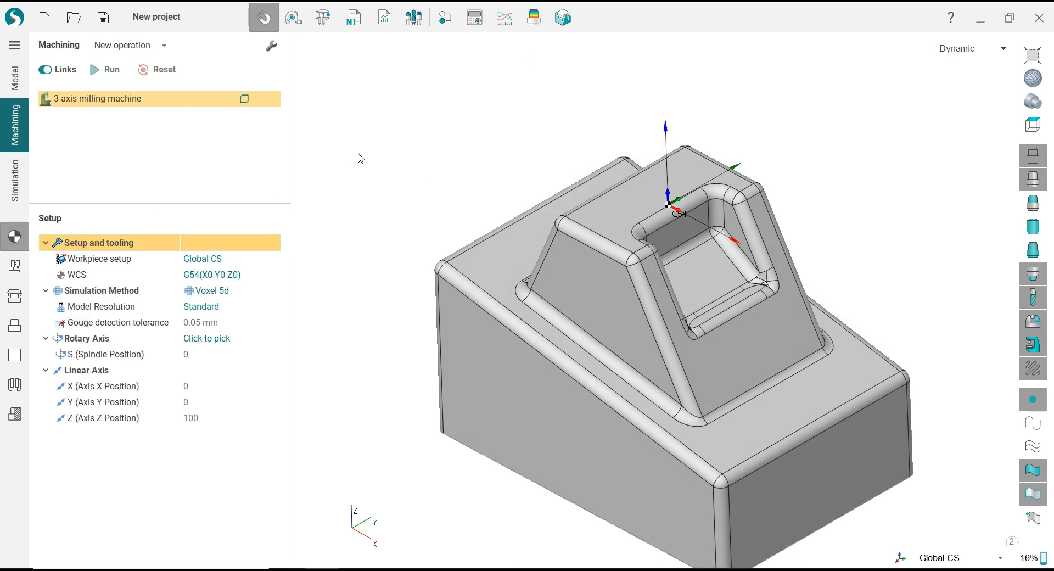
{"action": "left_click", "coordinate": [163, 45]}
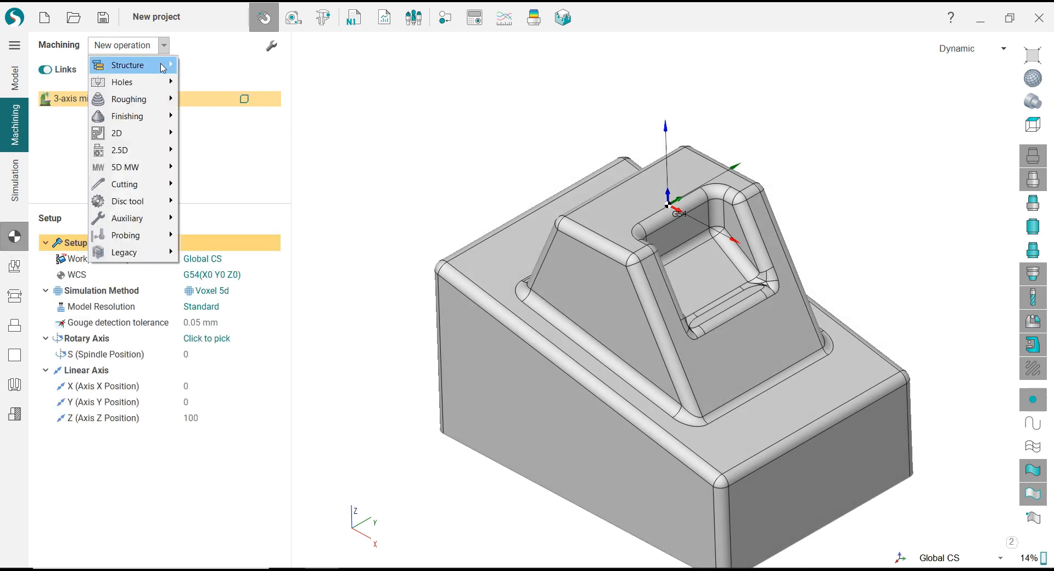
{"action": "mouse_move", "coordinate": [158, 100]}
{"action": "left_click", "coordinate": [284, 114]}
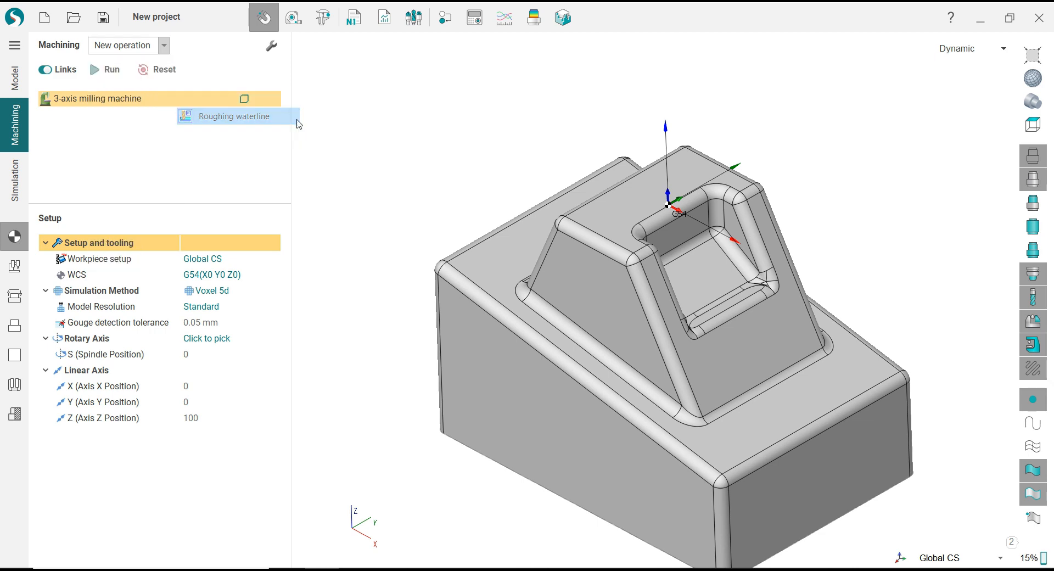
Step: Change the roughing operation's tool type to Torus mill and set the tool number to 1
{"action": "left_click", "coordinate": [14, 378]}
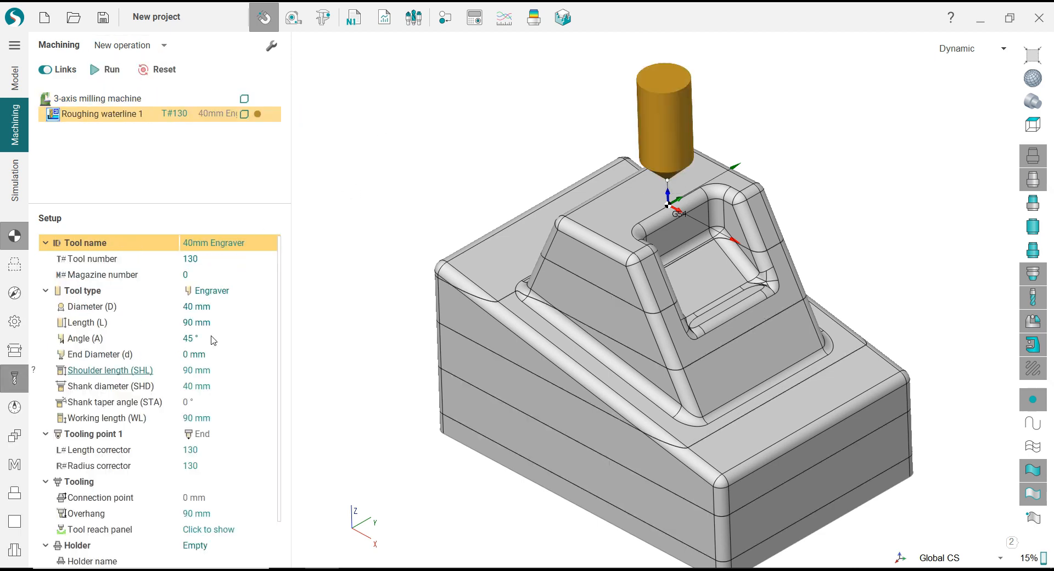
{"action": "left_click", "coordinate": [245, 297]}
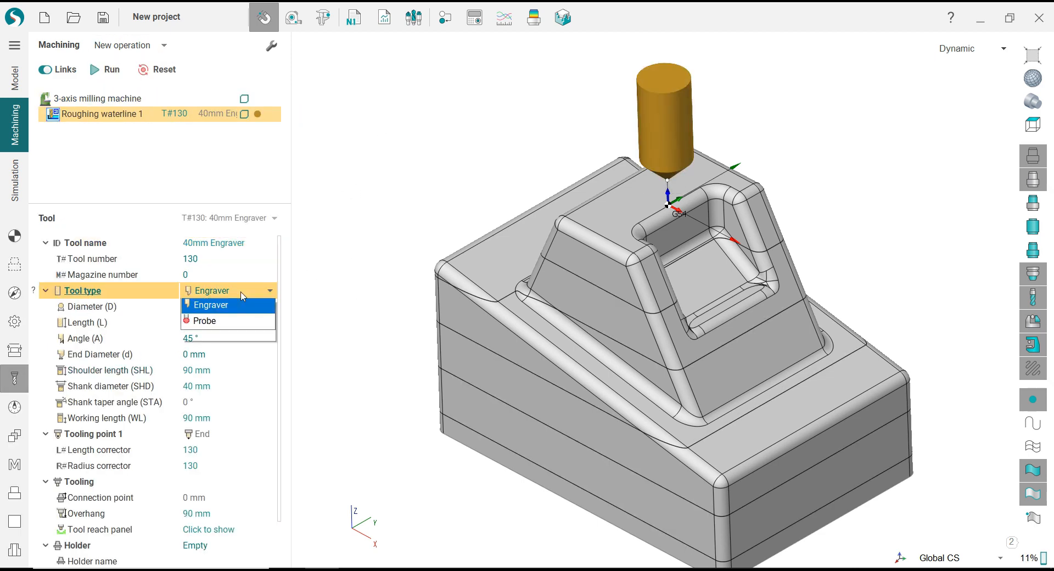
{"action": "left_click", "coordinate": [240, 339]}
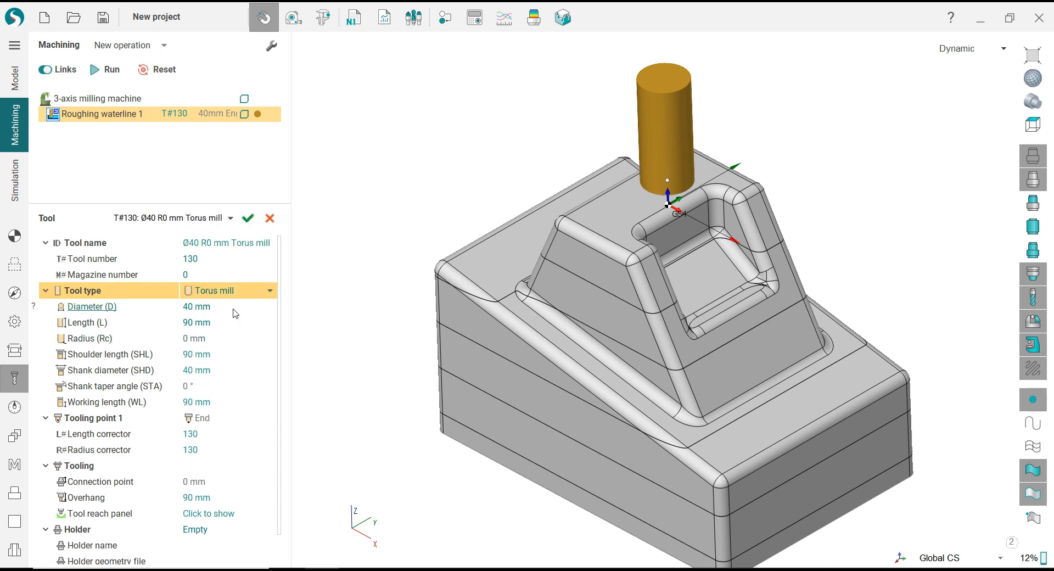
{"action": "left_click", "coordinate": [230, 261]}
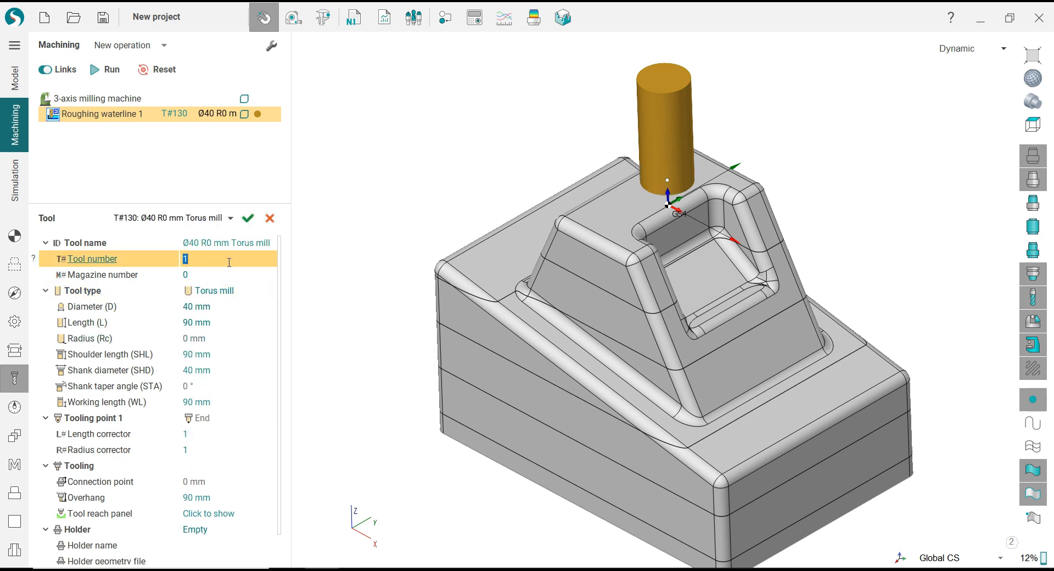
{"action": "type", "text": "1"}
Step: Size the torus mill with a 25 mm diameter, 2 mm corner radius and 140 mm length
{"action": "left_click", "coordinate": [230, 307]}
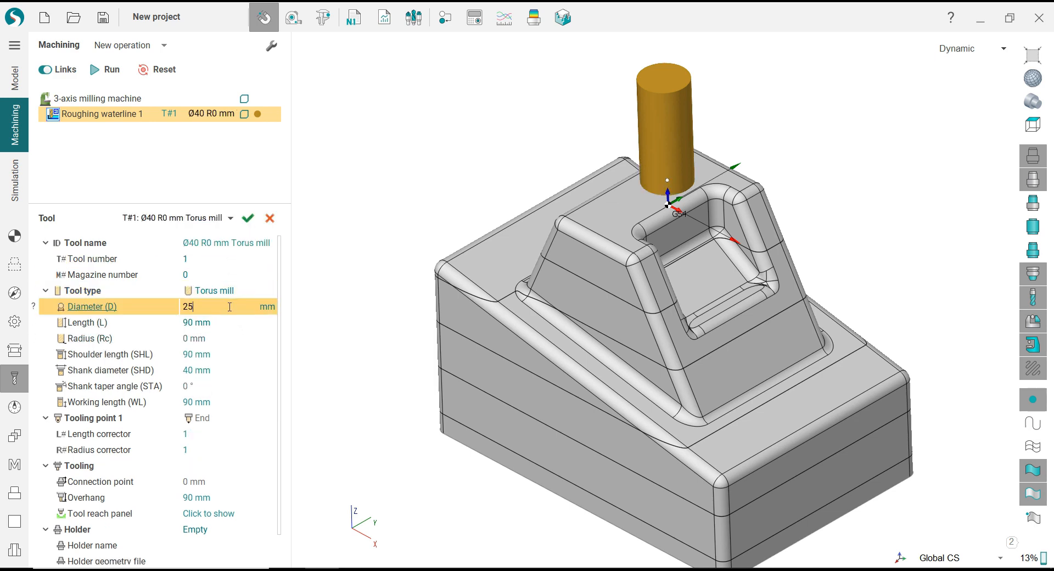
{"action": "key", "text": "Return"}
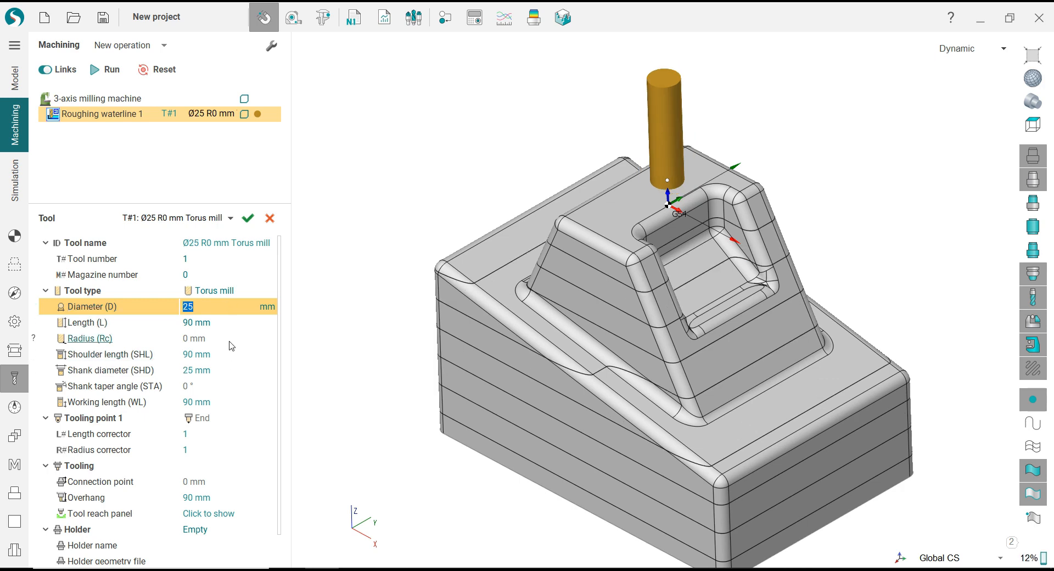
{"action": "left_click", "coordinate": [230, 338]}
{"action": "left_click", "coordinate": [231, 323]}
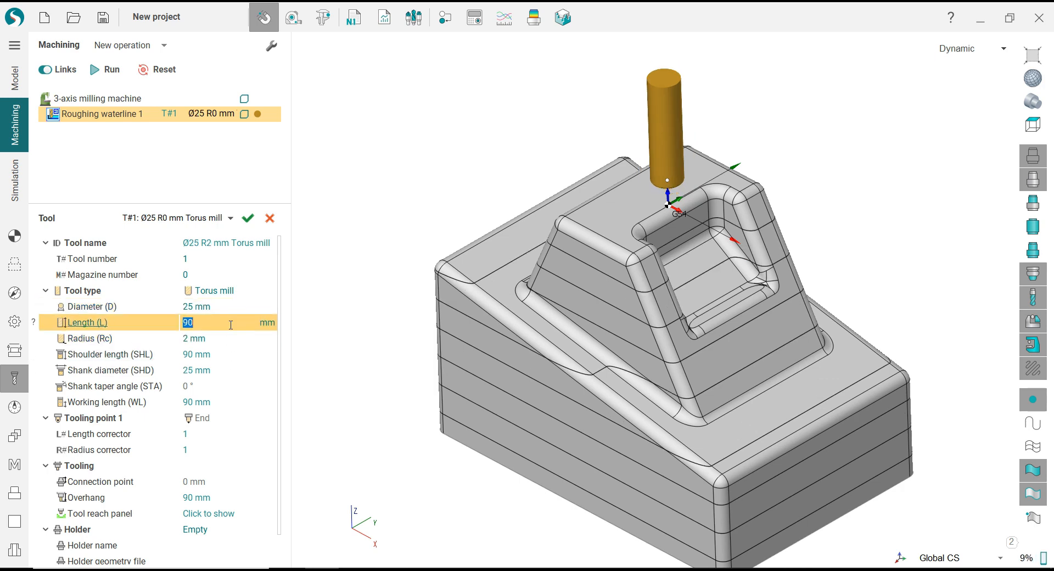
{"action": "type", "text": "140"}
{"action": "key", "text": "Return"}
Step: Set the torus mill's working length to 50 mm and its shank taper angle to 45°
{"action": "left_click", "coordinate": [232, 403]}
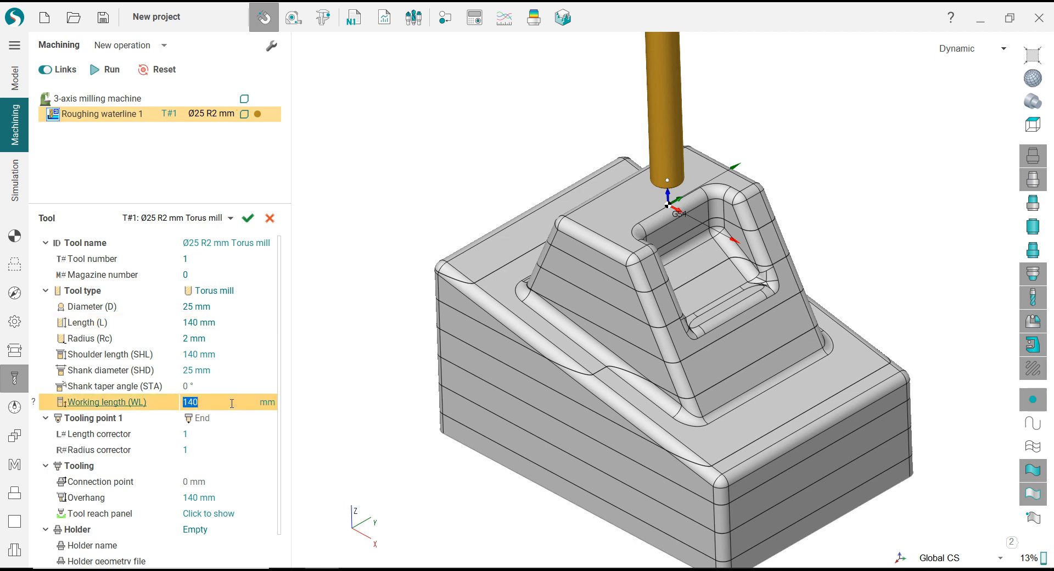
{"action": "type", "text": "50"}
{"action": "key", "text": "Return"}
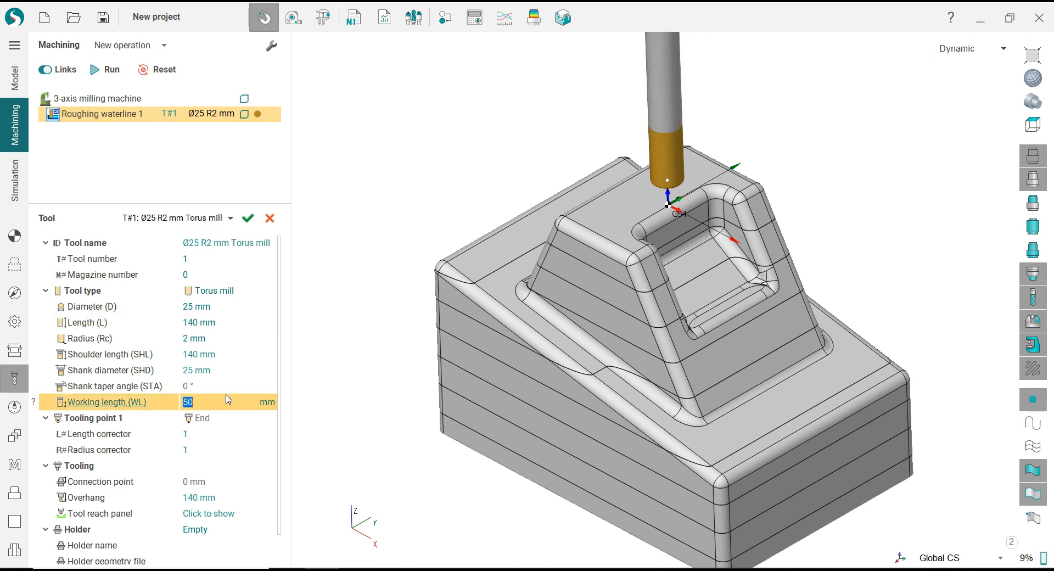
{"action": "left_click", "coordinate": [229, 387]}
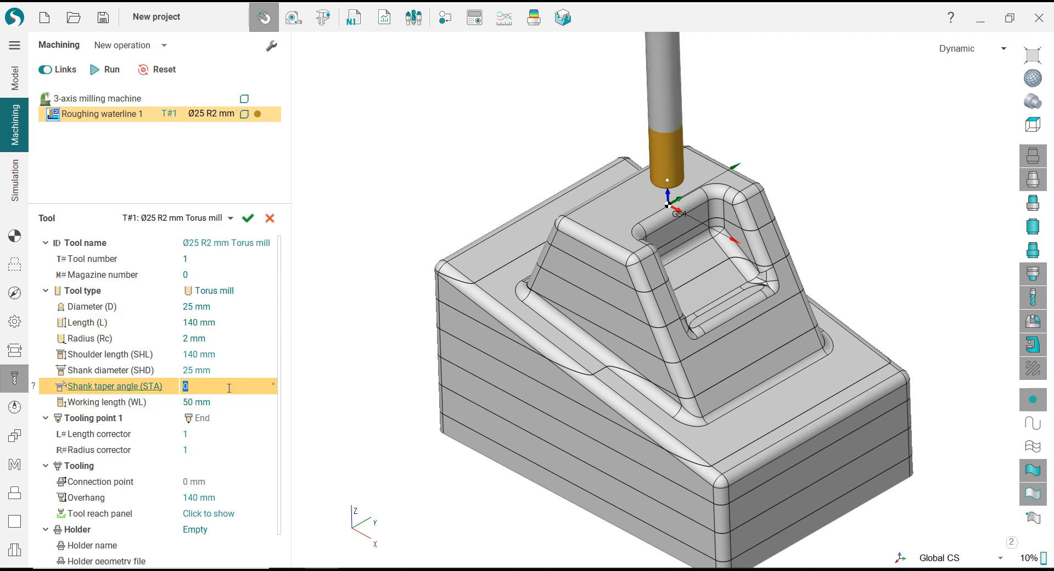
{"action": "type", "text": "45"}
Step: Set the torus mill's shoulder length to 50 mm and its shank diameter to 24.5 mm
{"action": "left_click", "coordinate": [229, 355]}
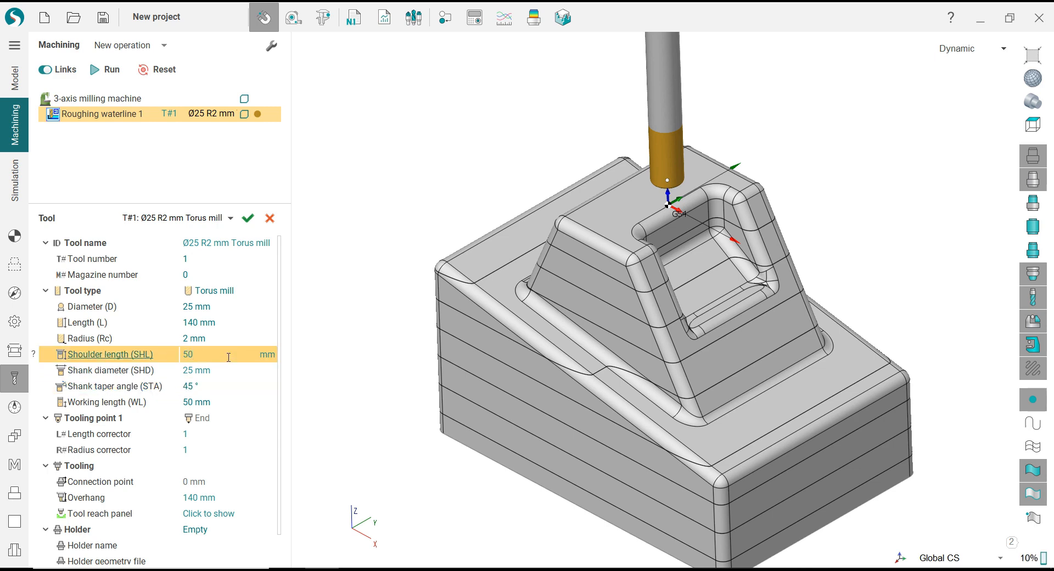
{"action": "left_click", "coordinate": [231, 372]}
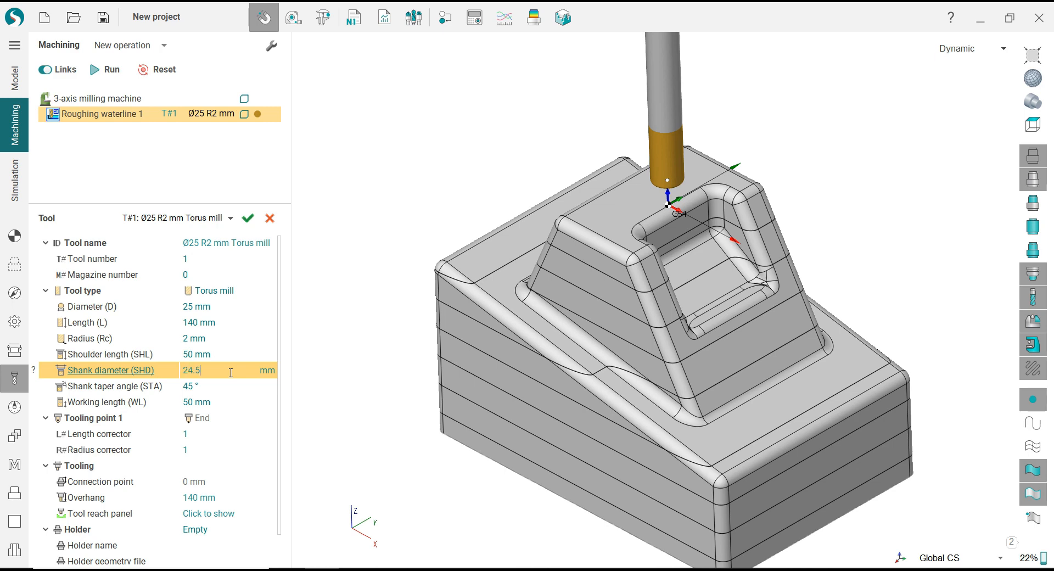
{"action": "type", "text": "24.5"}
{"action": "key", "text": "Return"}
{"action": "scroll", "coordinate": [427, 238], "scroll_direction": "down", "scroll_amount": 2}
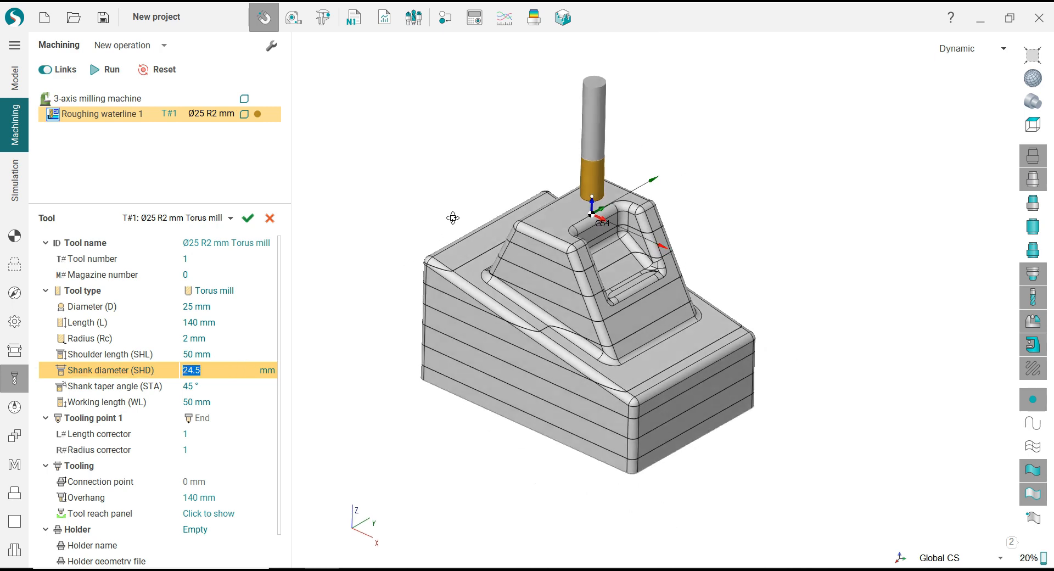
{"action": "middle_click_drag", "start_coordinate": [453, 218], "coordinate": [441, 222]}
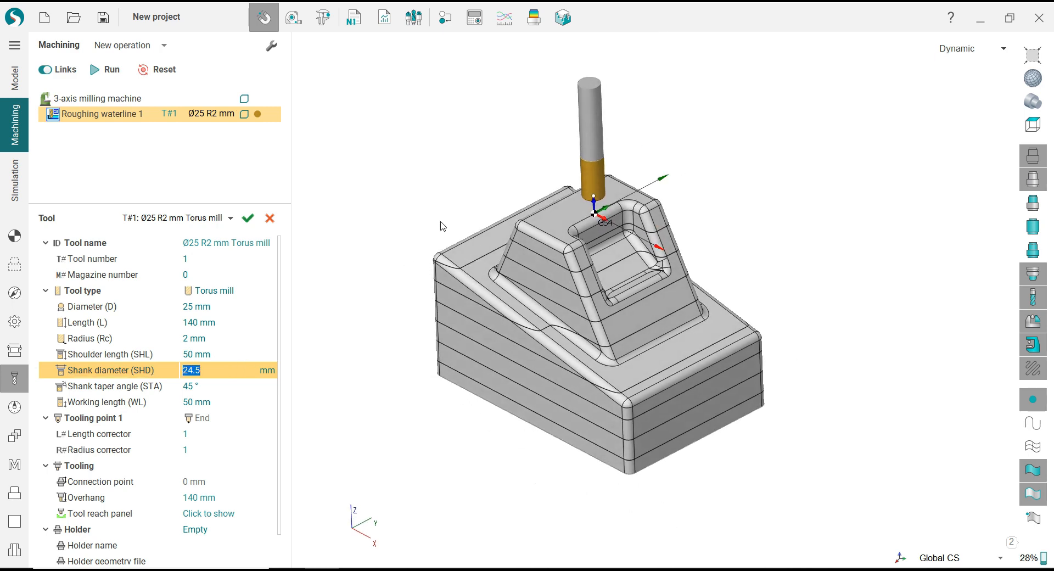
Step: Apply the tool settings and set the roughing feeds to a 2500 rev/min spindle speed and 1200 mm/min work feed
{"action": "left_click", "coordinate": [248, 218]}
{"action": "left_click", "coordinate": [15, 407]}
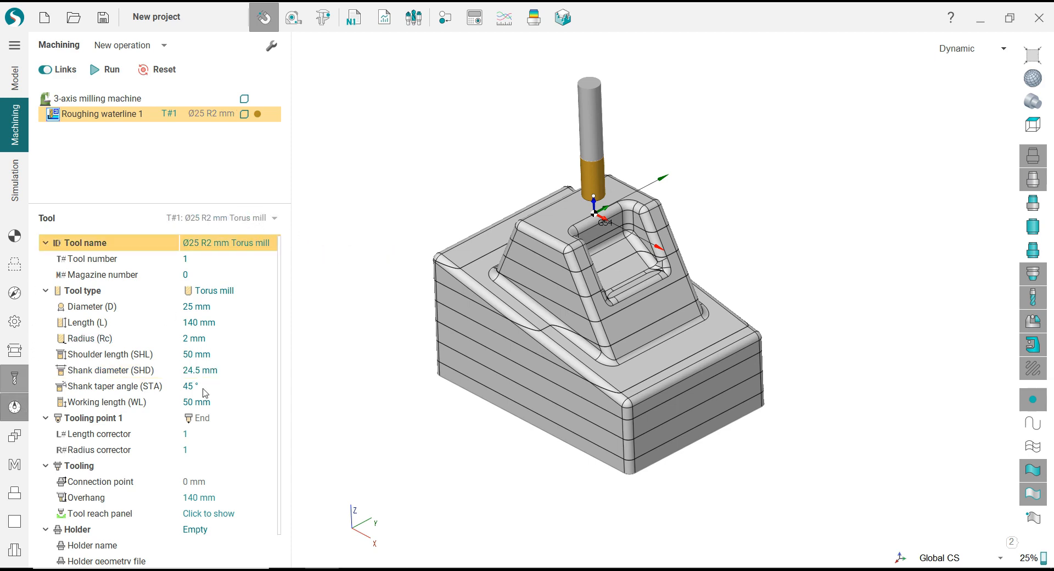
{"action": "left_click", "coordinate": [247, 261]}
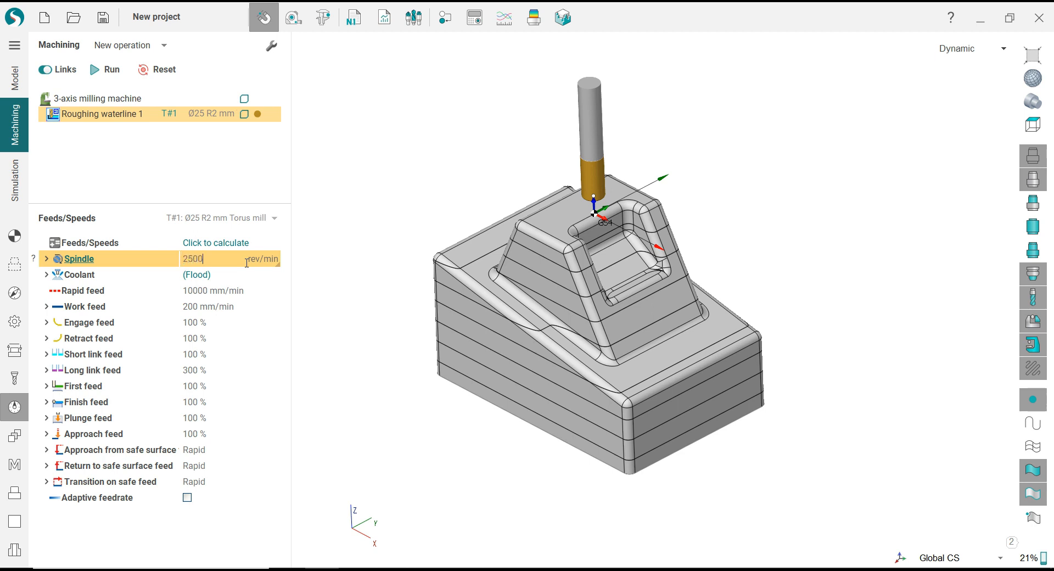
{"action": "type", "text": "800"}
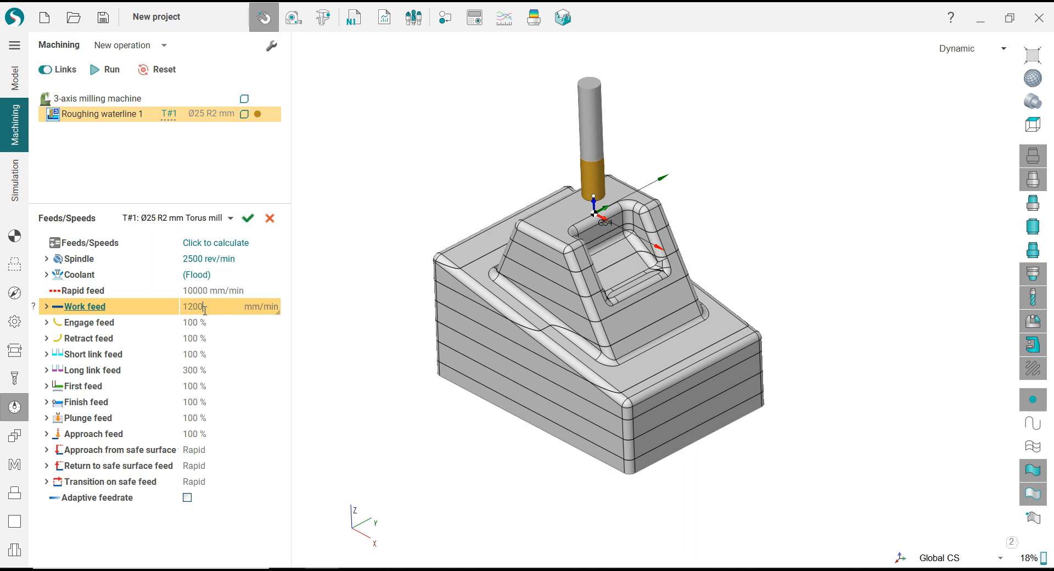
Step: Set the engage and plunge feeds to 50 % and the approach feed to 10 %, applying the changes
{"action": "left_click", "coordinate": [211, 321]}
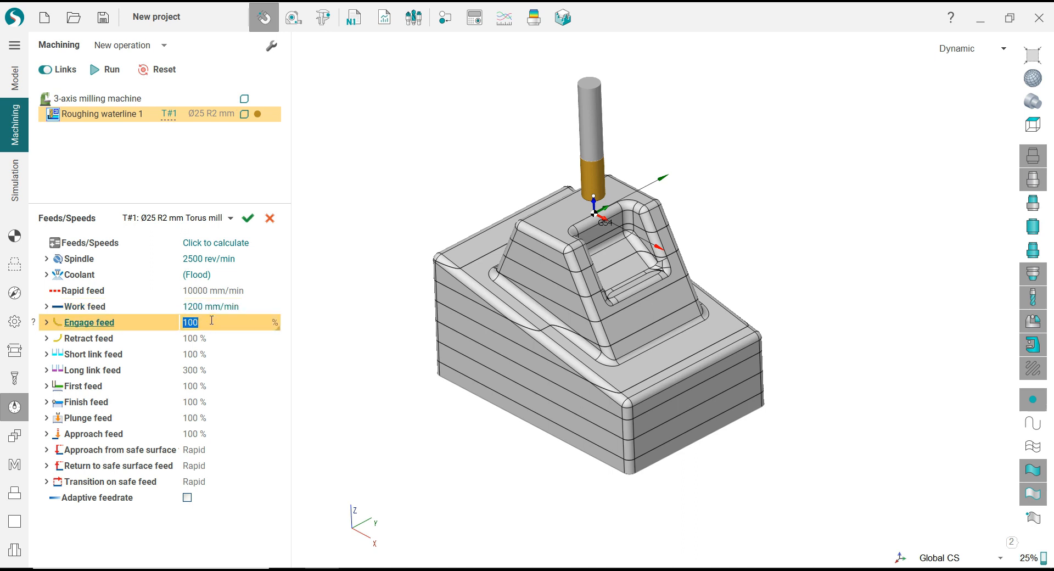
{"action": "type", "text": "50"}
{"action": "left_click", "coordinate": [209, 419]}
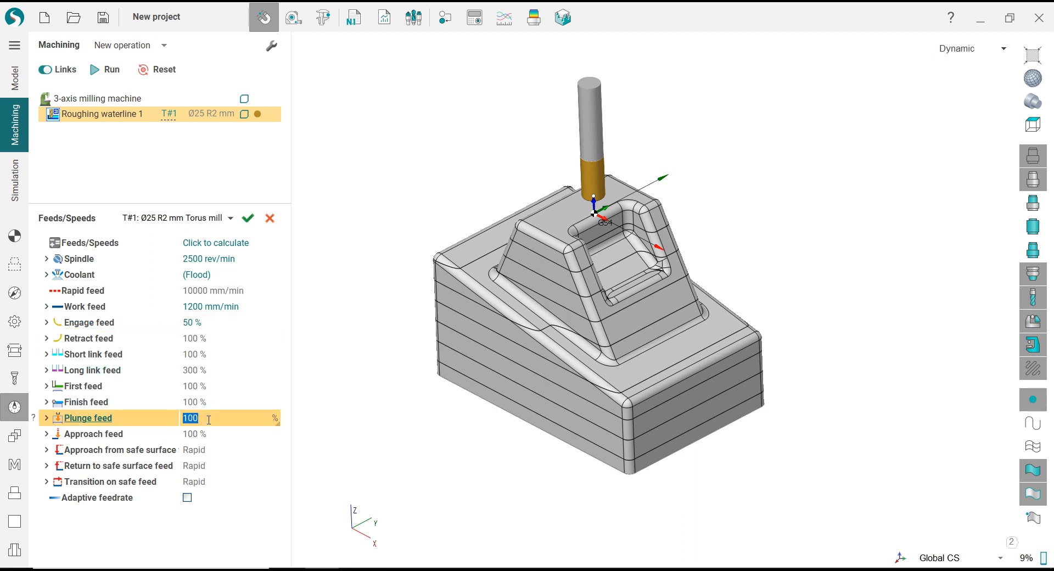
{"action": "type", "text": "50"}
{"action": "left_click", "coordinate": [211, 433]}
{"action": "type", "text": "10"}
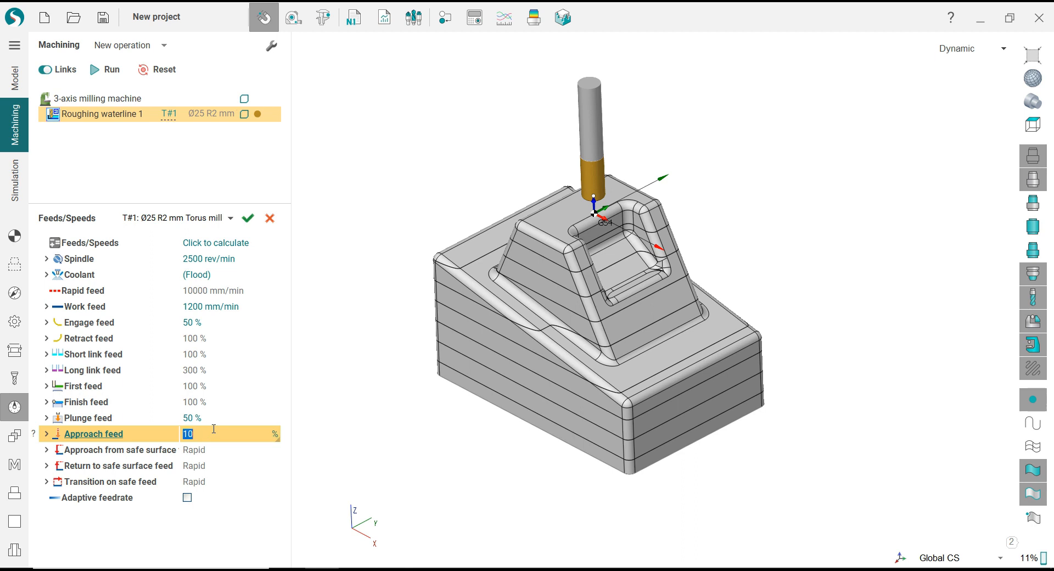
{"action": "left_click", "coordinate": [248, 218]}
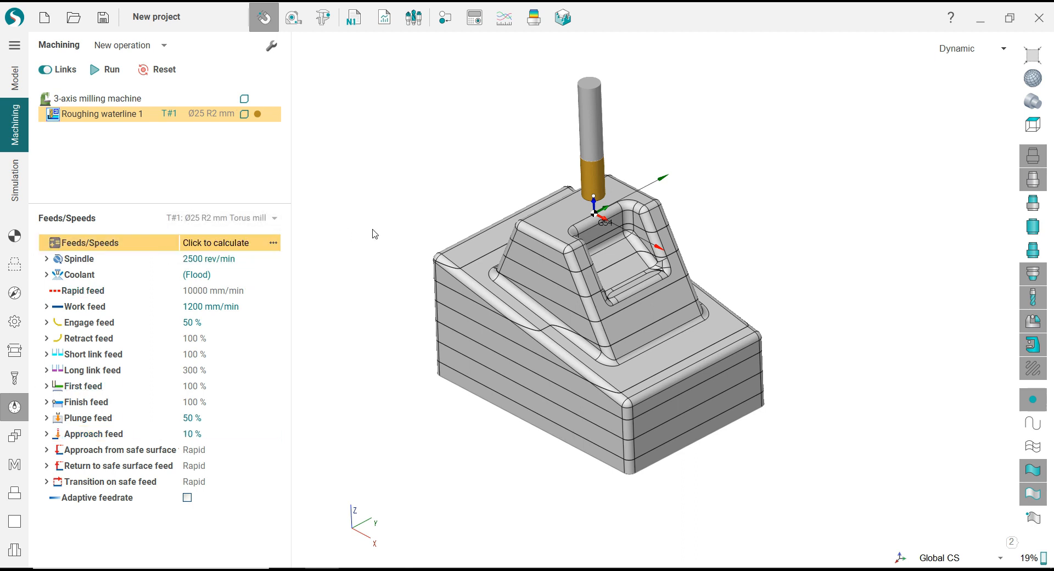
Step: In the roughing operation's strategy, set the rough rounding radius to 5 % of the tool diameter
{"action": "scroll", "coordinate": [374, 234], "scroll_direction": "up", "scroll_amount": 2}
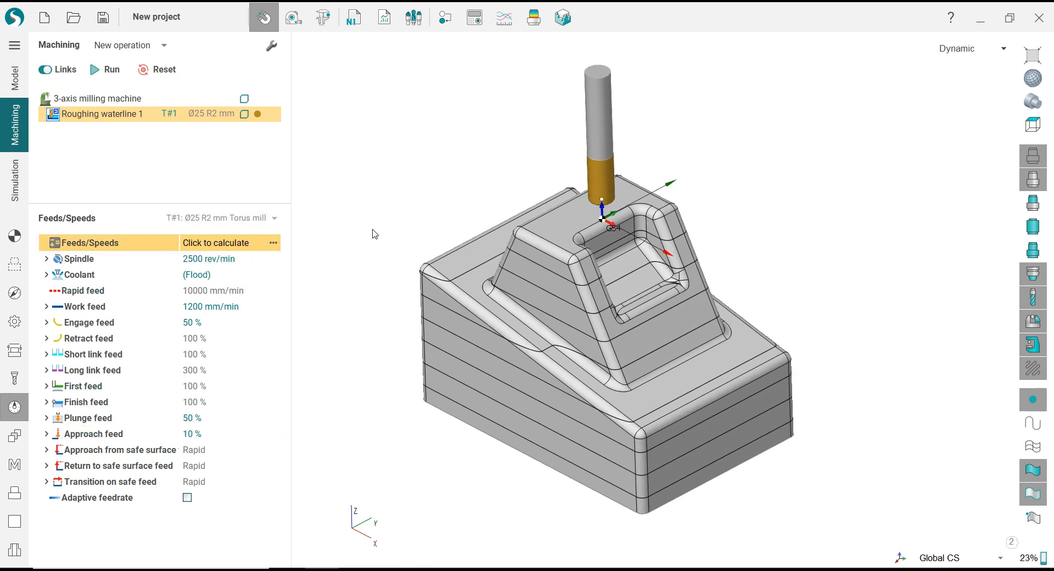
{"action": "left_click", "coordinate": [24, 275]}
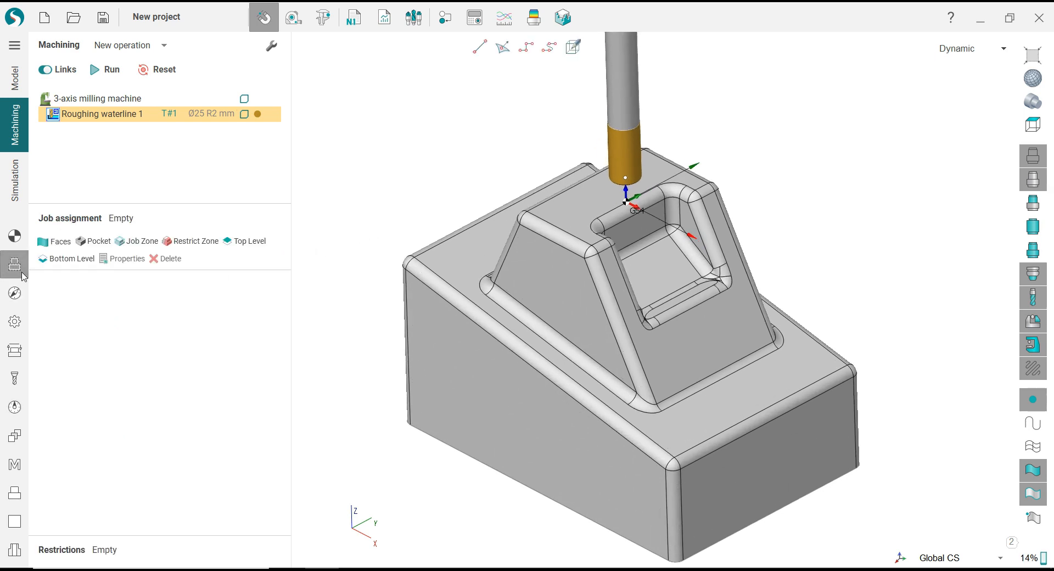
{"action": "left_click", "coordinate": [17, 295]}
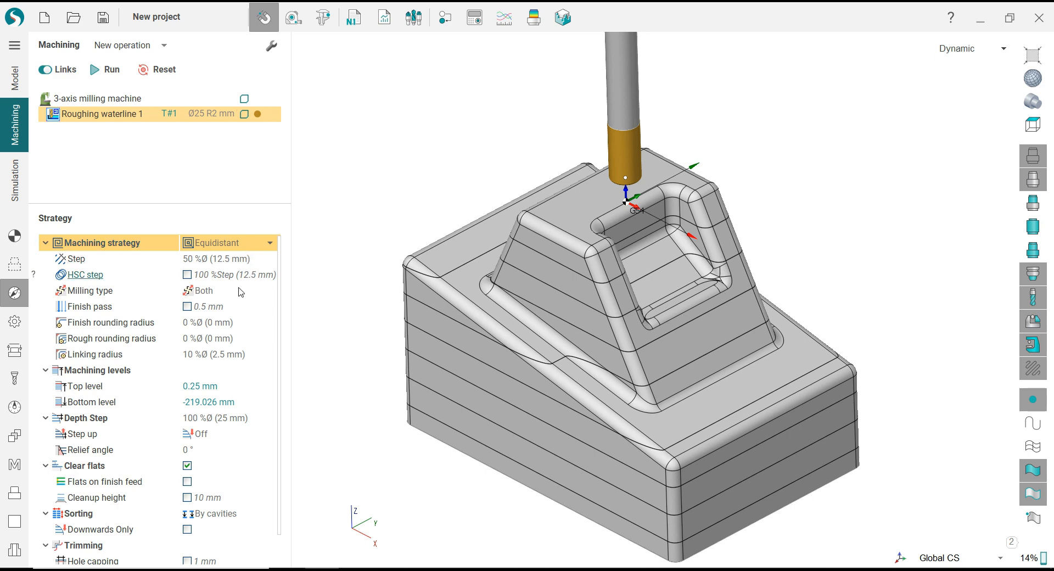
{"action": "left_click", "coordinate": [204, 339]}
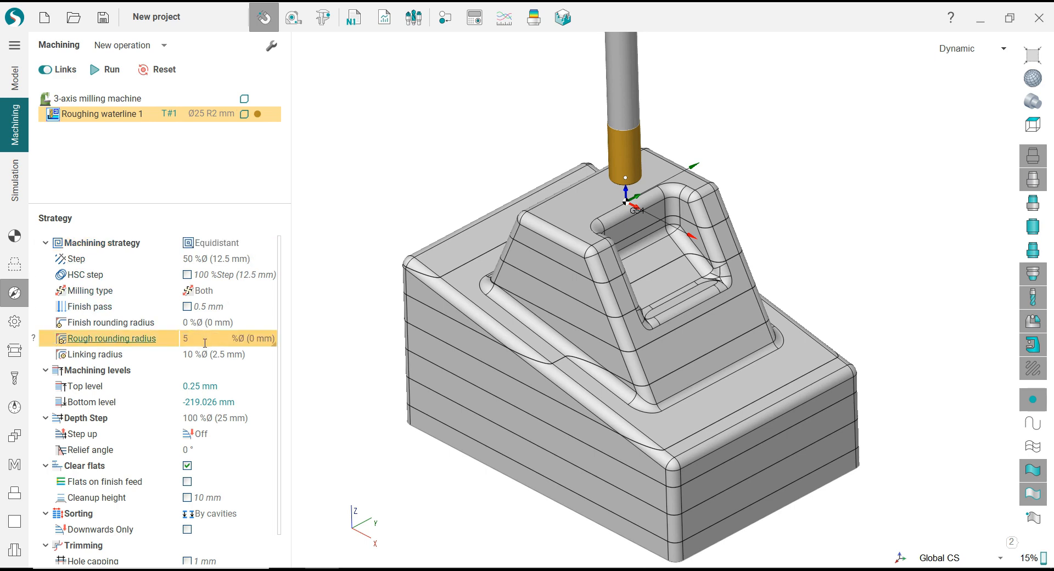
{"action": "type", "text": "5"}
{"action": "key", "text": "Return"}
Step: Switch the depth step's unit to millimetres and set it to 1.5 mm
{"action": "left_click", "coordinate": [265, 420]}
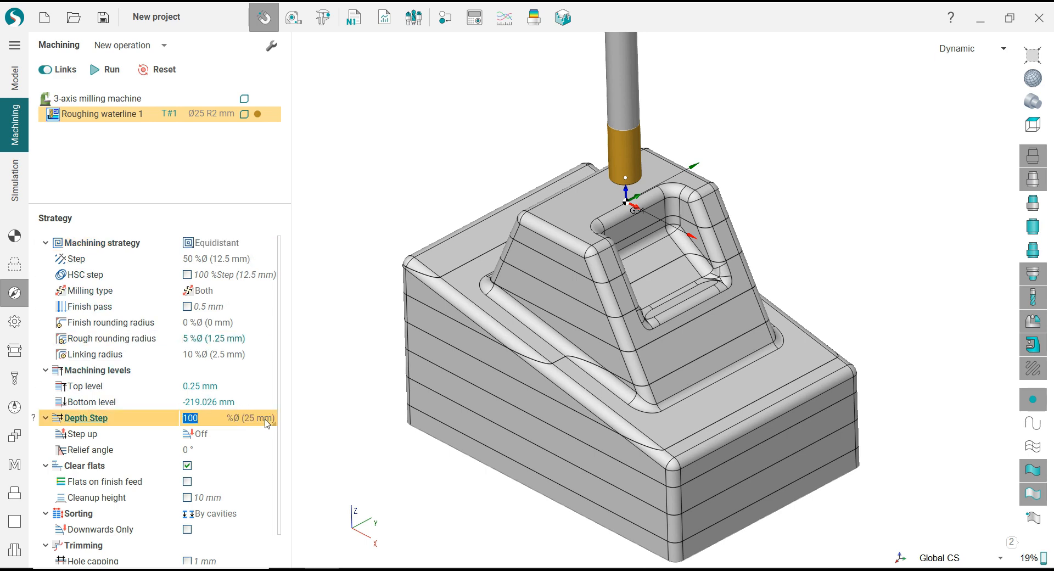
{"action": "left_click", "coordinate": [265, 420]}
{"action": "left_click", "coordinate": [253, 433]}
{"action": "type", "text": "1"}
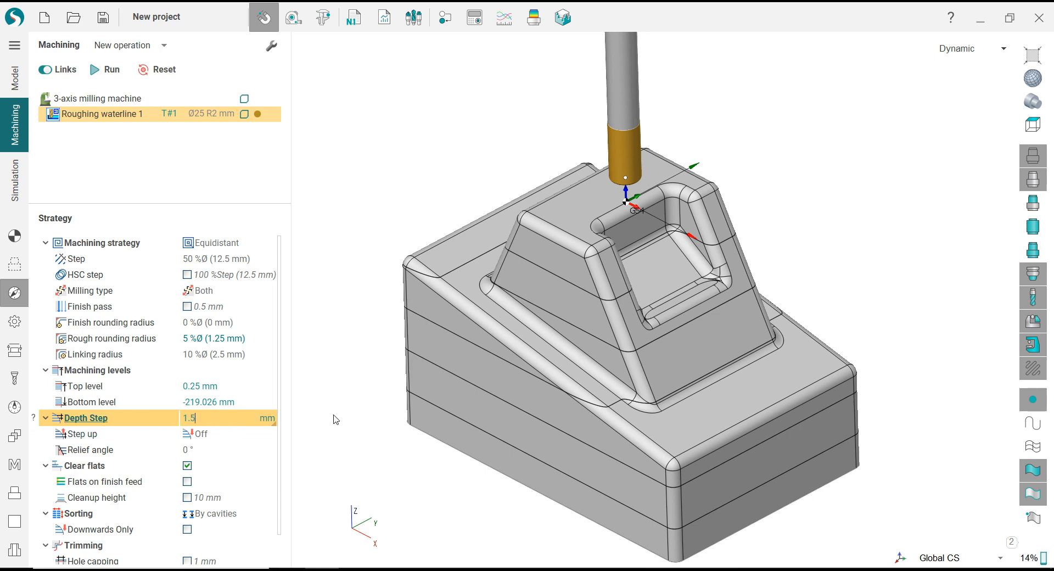
{"action": "type", "text": ".5"}
{"action": "key", "text": "Return"}
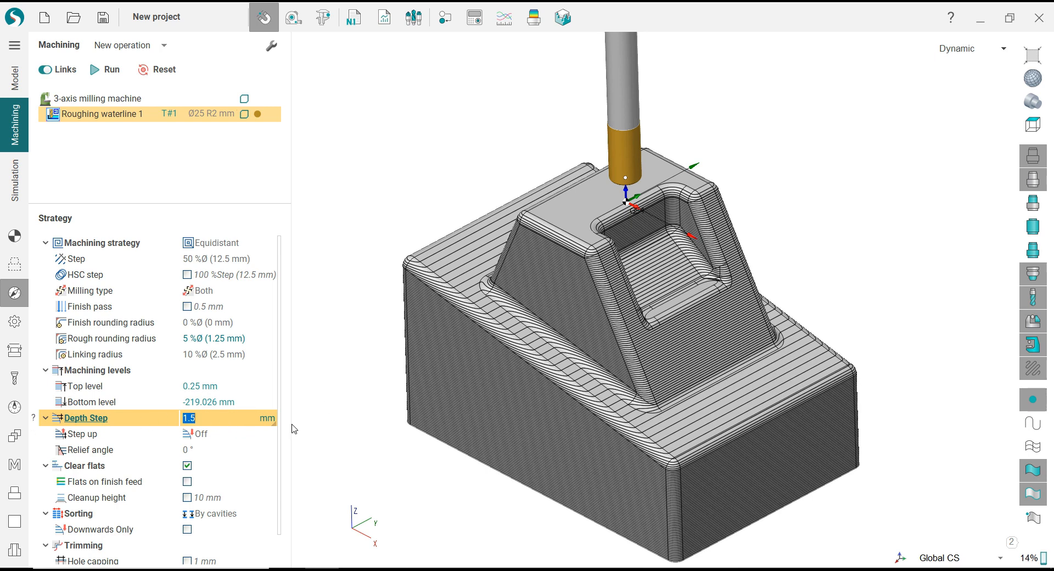
{"action": "scroll", "coordinate": [277, 519], "scroll_direction": "down", "scroll_amount": 1}
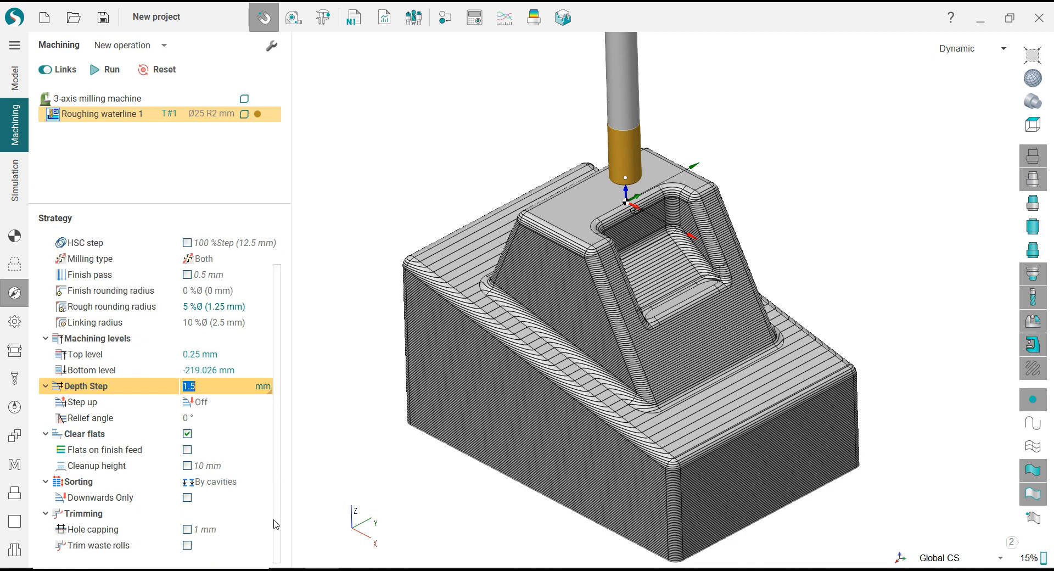
Step: Turn on the fast calculation method and set the radial and axial stock to 0.5 mm each
{"action": "left_click", "coordinate": [14, 321]}
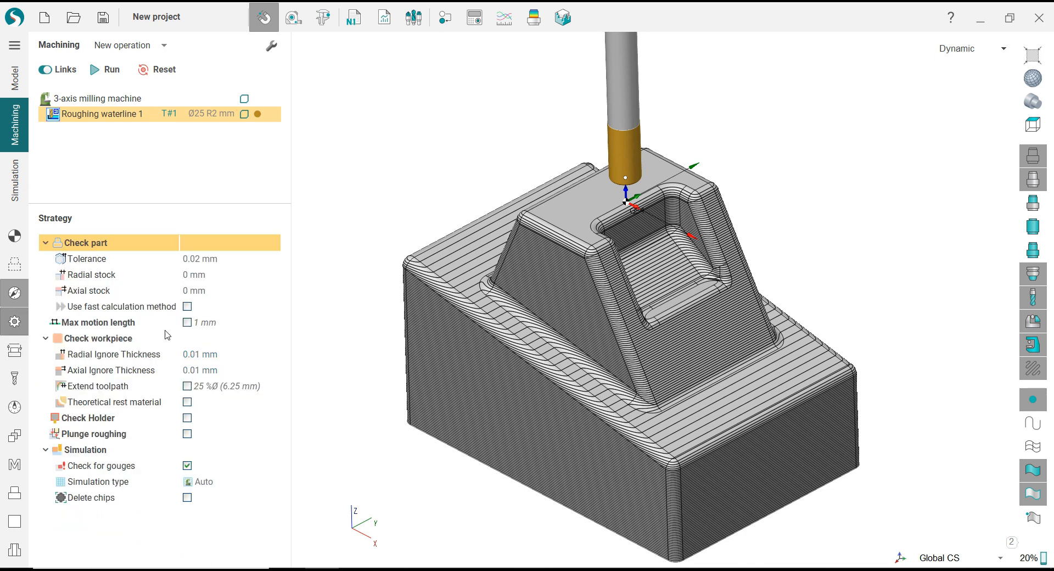
{"action": "left_click", "coordinate": [187, 307]}
{"action": "left_click", "coordinate": [209, 275]}
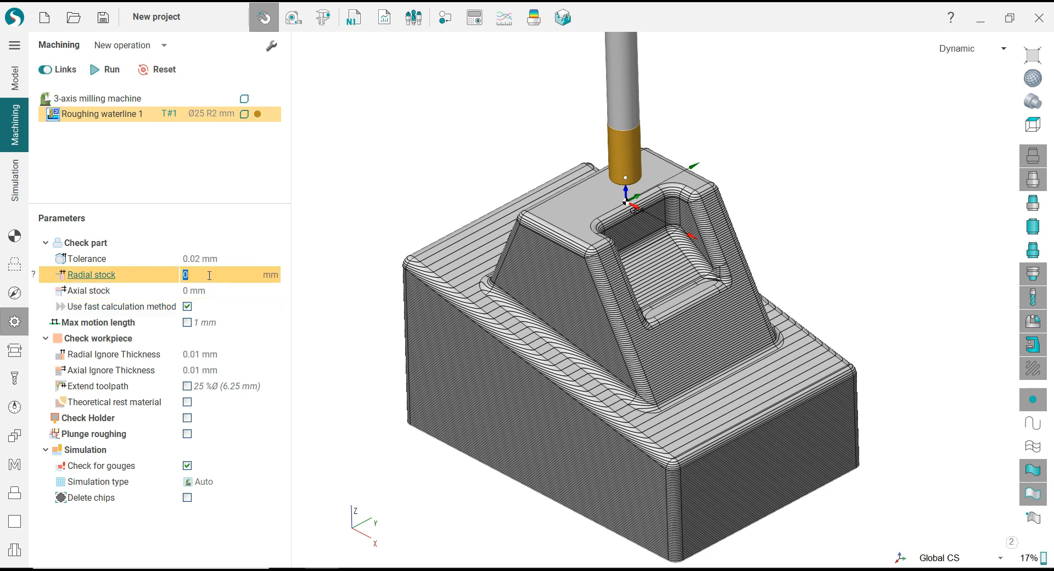
{"action": "left_click", "coordinate": [213, 289]}
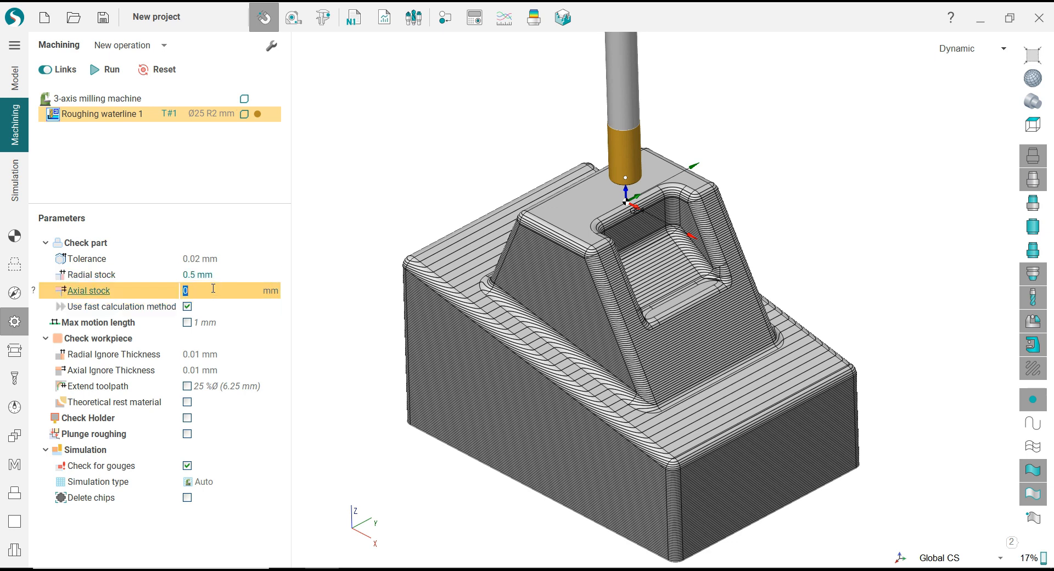
{"action": "type", "text": ".5"}
{"action": "key", "text": "Return"}
Step: Enable toolpath extension in the workpiece check settings at 25 % of the tool diameter
{"action": "left_click", "coordinate": [215, 276]}
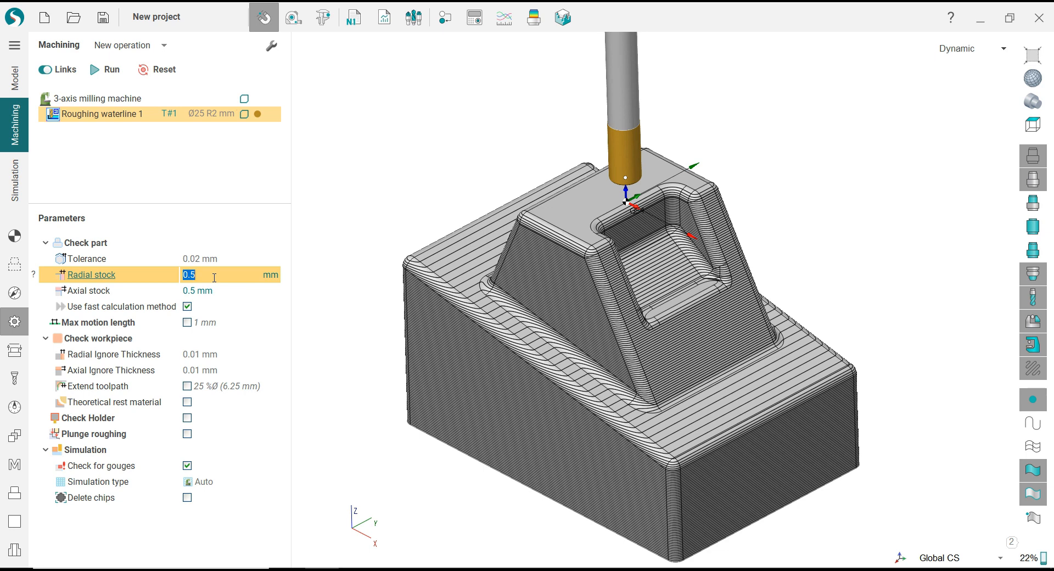
{"action": "left_click", "coordinate": [214, 259]}
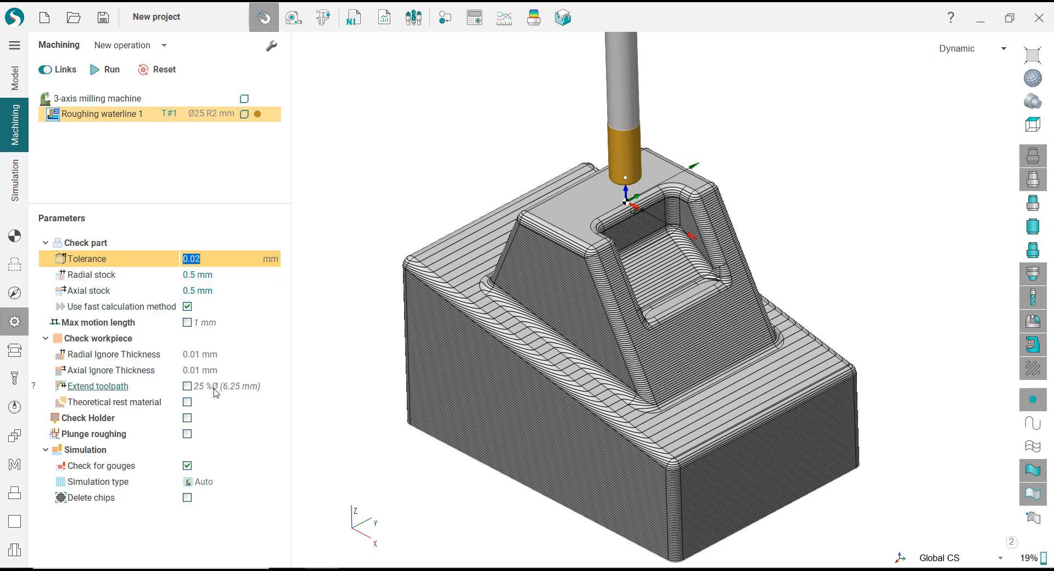
{"action": "left_click", "coordinate": [189, 392]}
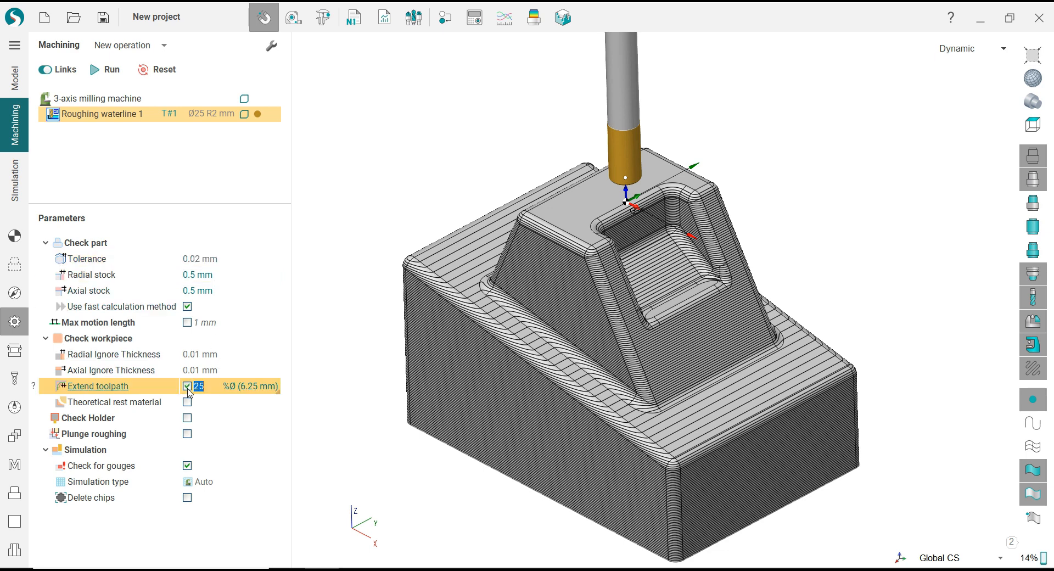
Step: Set the safe level for the operation's safe motions to 20 mm from the part
{"action": "left_click", "coordinate": [14, 350]}
{"action": "left_click", "coordinate": [197, 321]}
{"action": "type", "text": "20"}
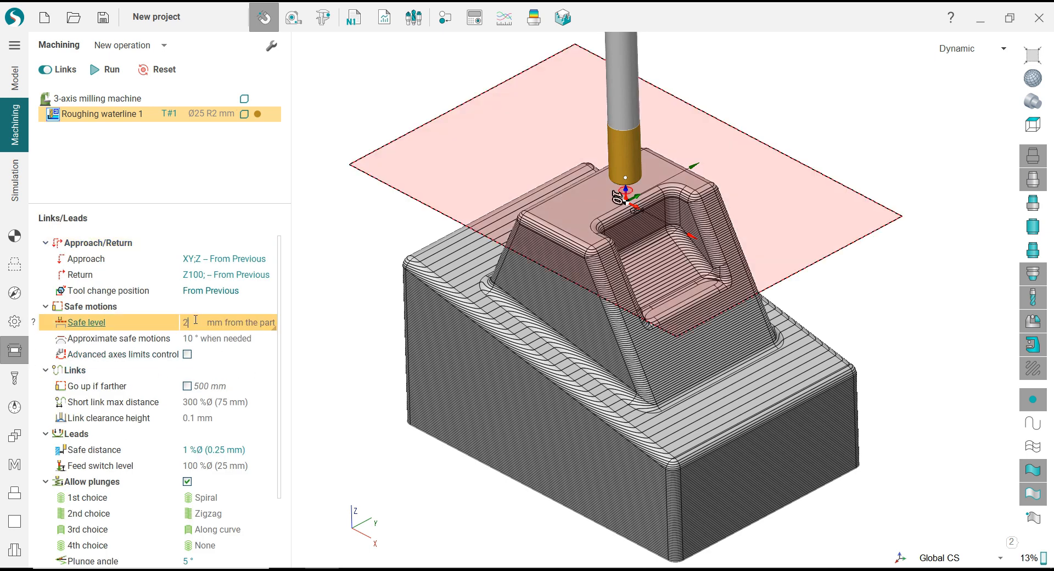
{"action": "key", "text": "Return"}
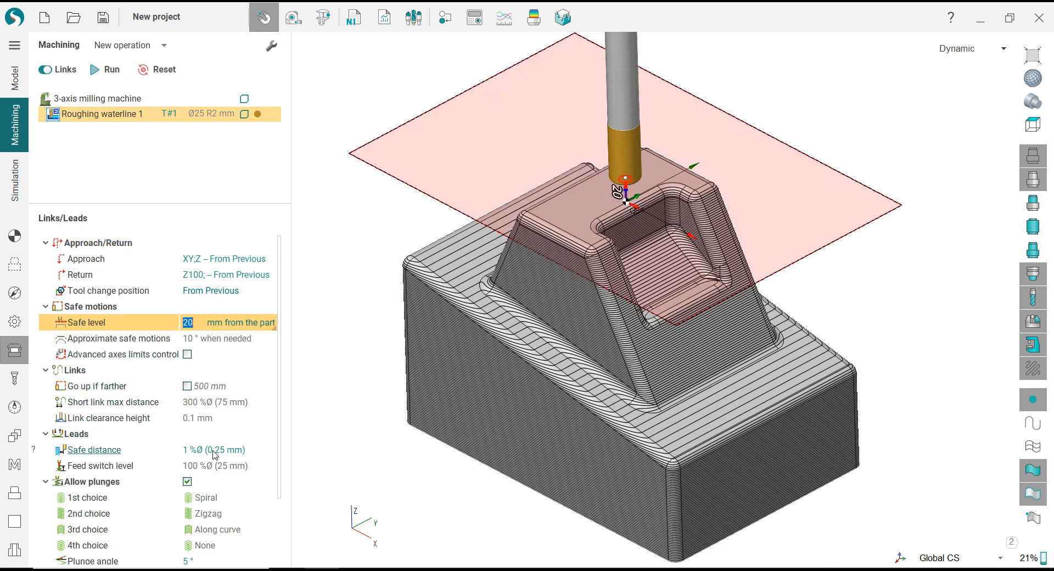
Step: Change the feed switch level's unit to millimetres and set it to 3 mm
{"action": "left_click", "coordinate": [213, 465]}
{"action": "left_click", "coordinate": [254, 471]}
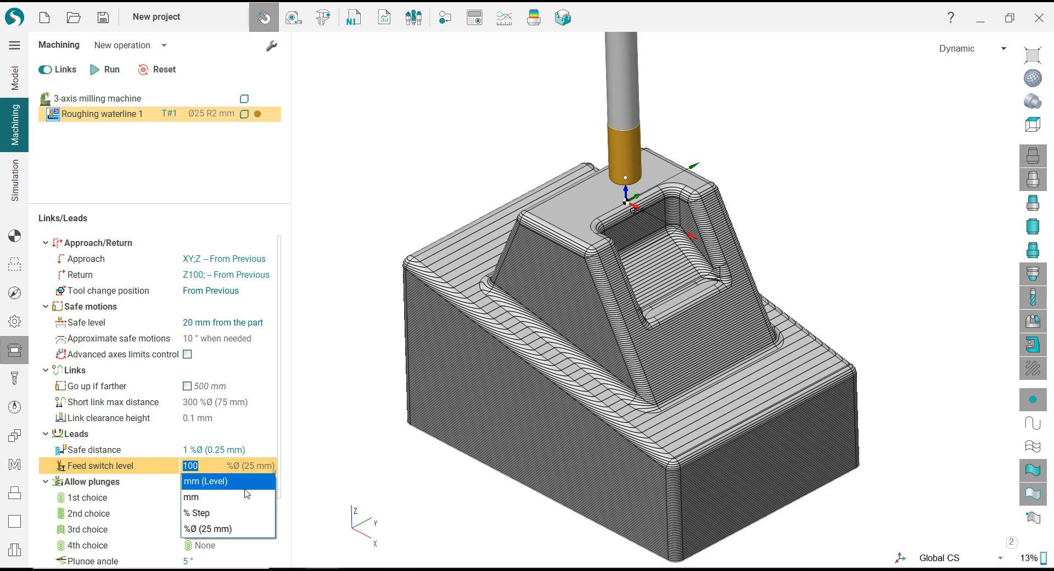
{"action": "left_click", "coordinate": [197, 482]}
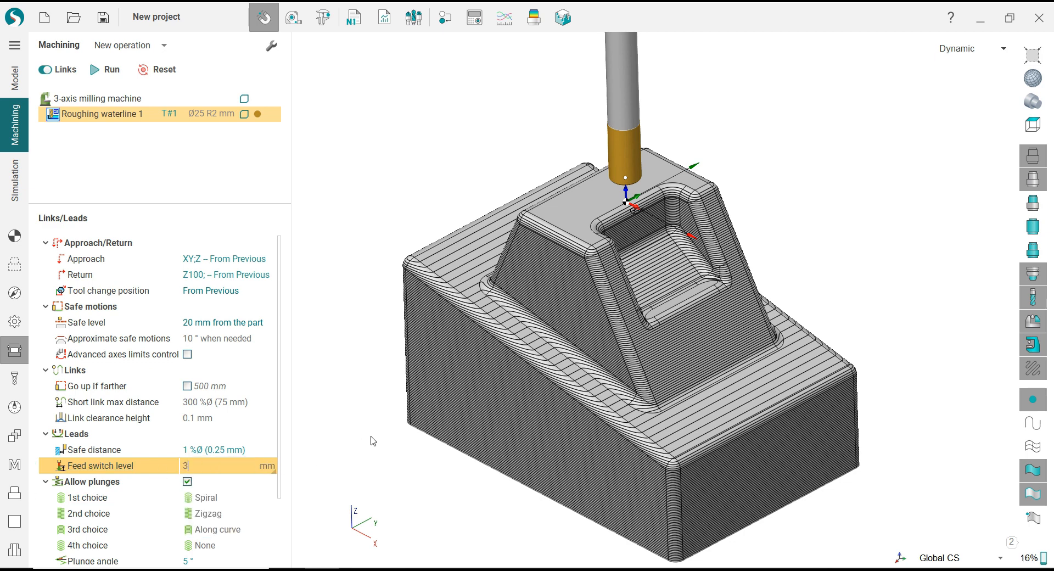
{"action": "type", "text": "3"}
Step: Set the plunge angle to 1.2° and enable a 2 mm smooth radius for the plunges
{"action": "scroll", "coordinate": [272, 516], "scroll_direction": "down", "scroll_amount": 3}
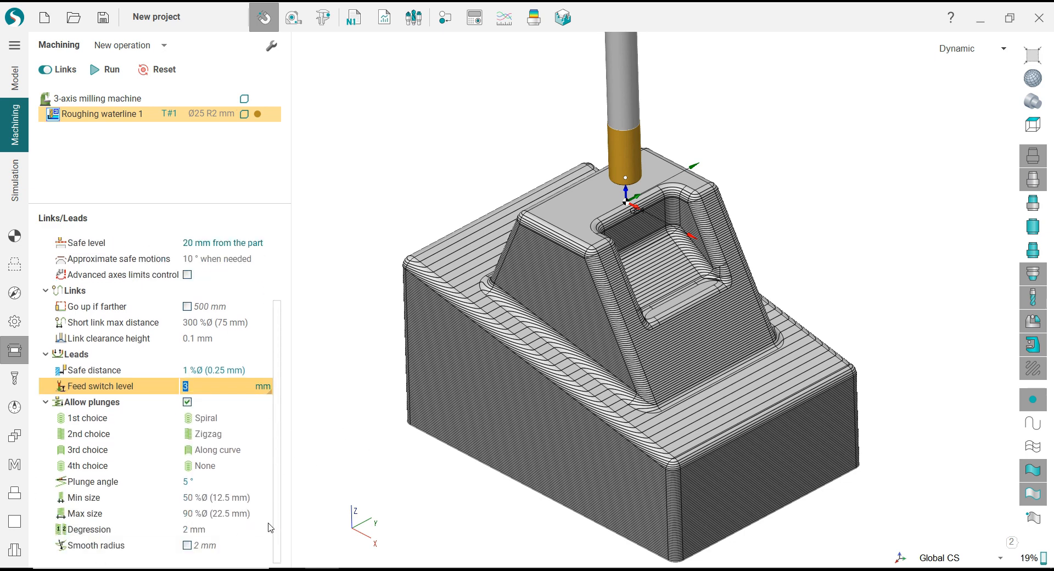
{"action": "left_click", "coordinate": [218, 481]}
{"action": "type", "text": "1.2"}
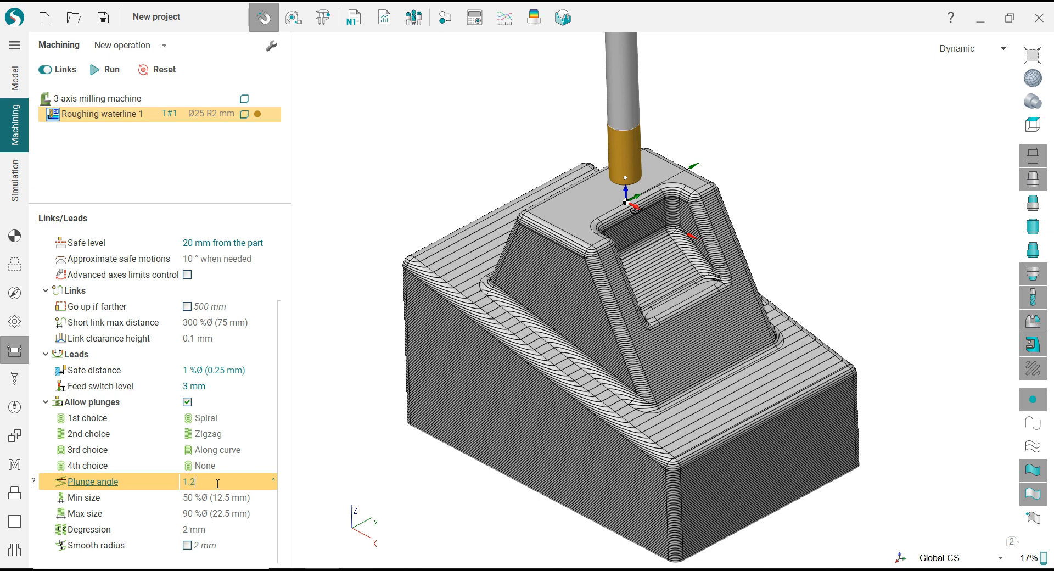
{"action": "left_click", "coordinate": [187, 545]}
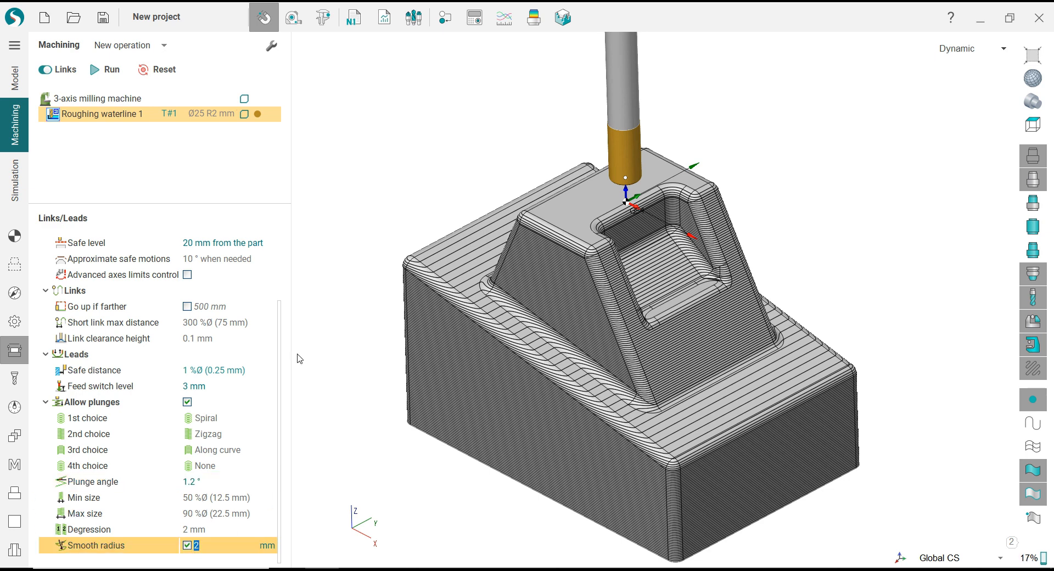
{"action": "scroll", "coordinate": [278, 364], "scroll_direction": "up", "scroll_amount": 3}
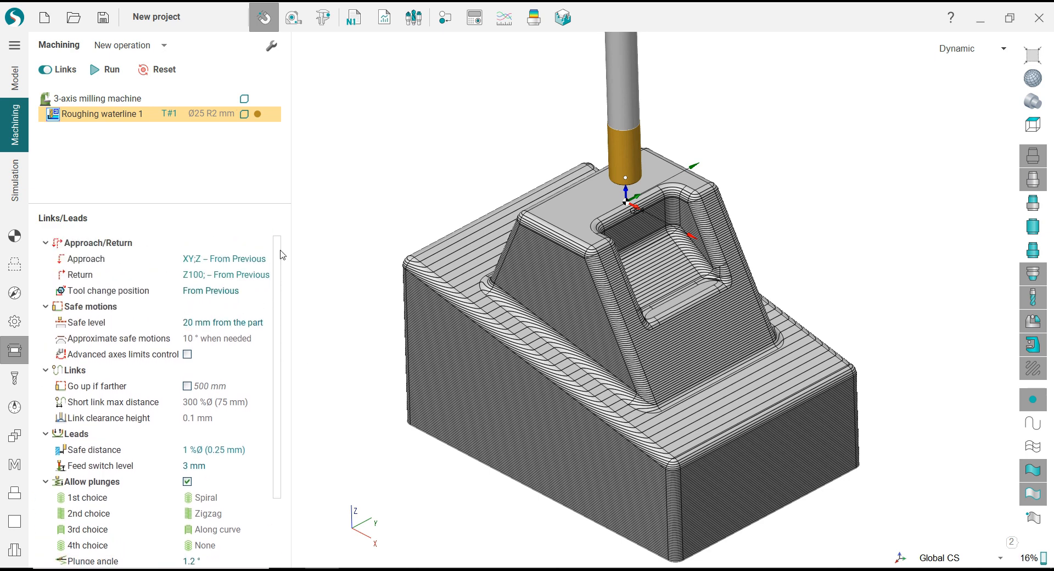
Step: Calculate the Roughing waterline 1 toolpath, then inspect it around the part and review the operation's status details
{"action": "left_click", "coordinate": [110, 69]}
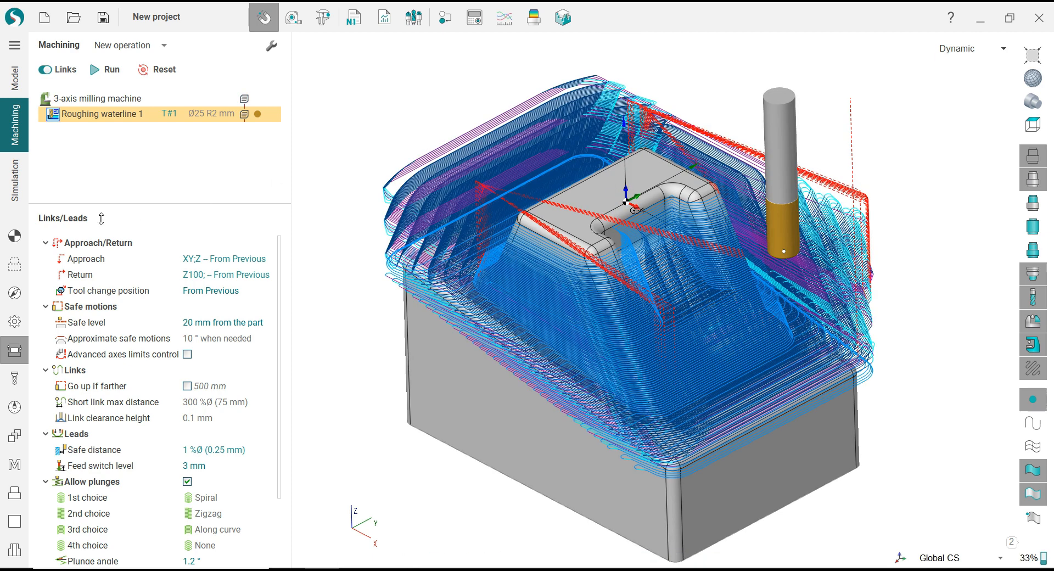
{"action": "left_click", "coordinate": [15, 236]}
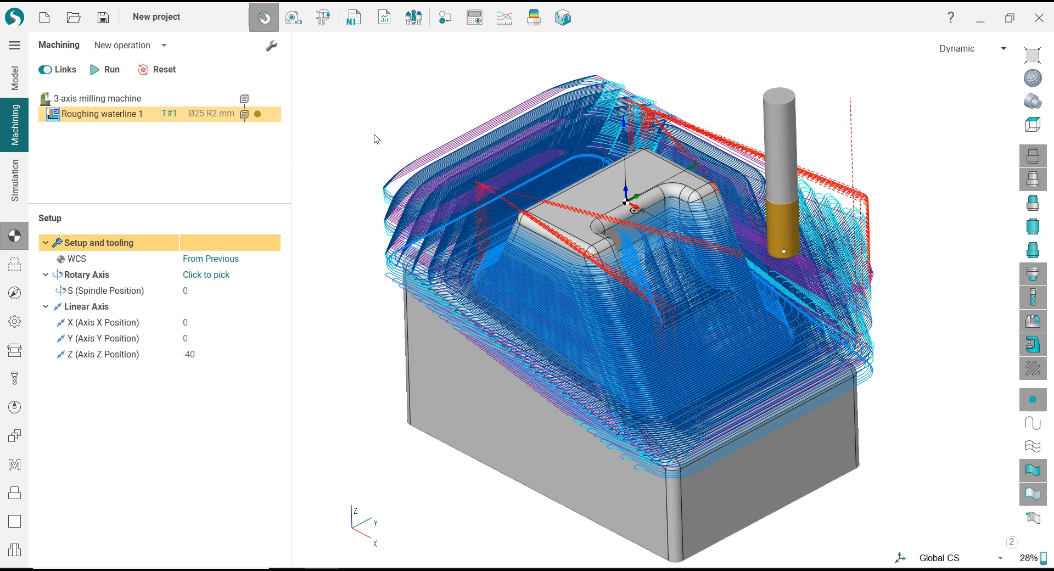
{"action": "scroll", "coordinate": [374, 135], "scroll_direction": "down", "scroll_amount": 1}
{"action": "middle_click_drag", "start_coordinate": [375, 128], "coordinate": [377, 128]}
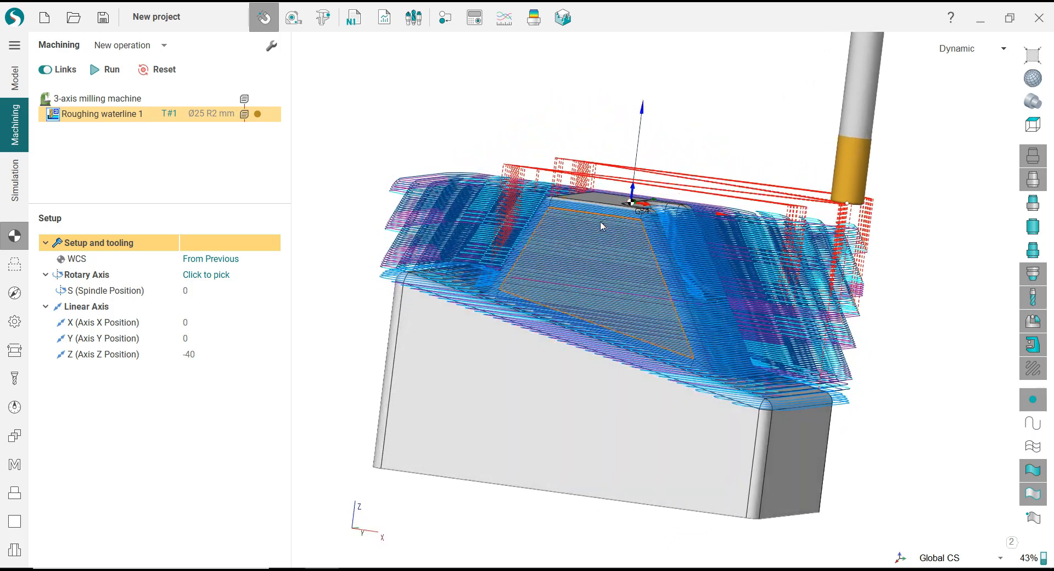
{"action": "middle_click_drag", "start_coordinate": [636, 234], "coordinate": [396, 179]}
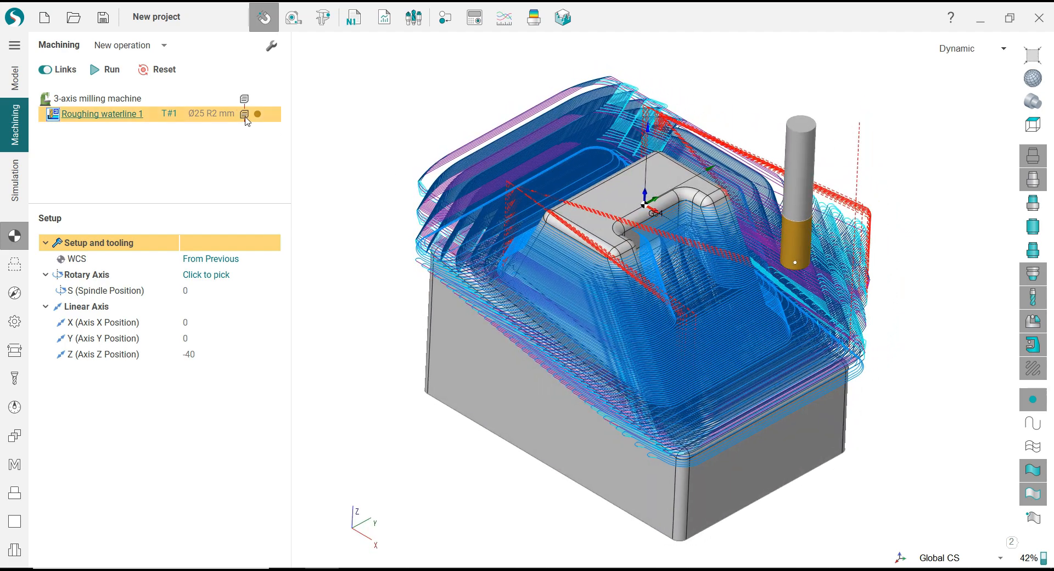
{"action": "mouse_move", "coordinate": [246, 120]}
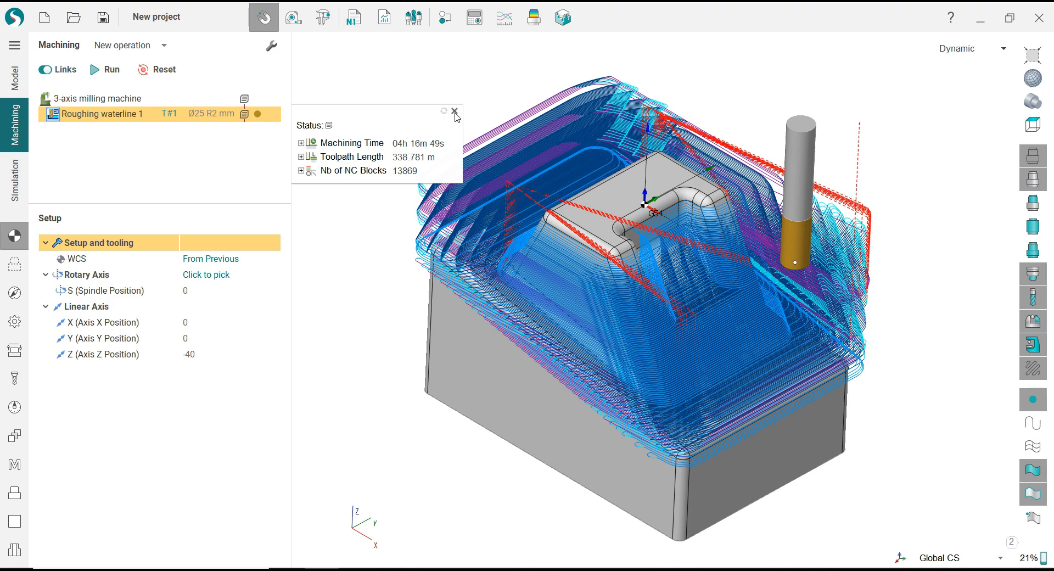
Step: Measure the width across the front of the part's base, then leave the measuring mode
{"action": "middle_click_drag", "start_coordinate": [505, 364], "coordinate": [467, 289]}
{"action": "left_click", "coordinate": [294, 19]}
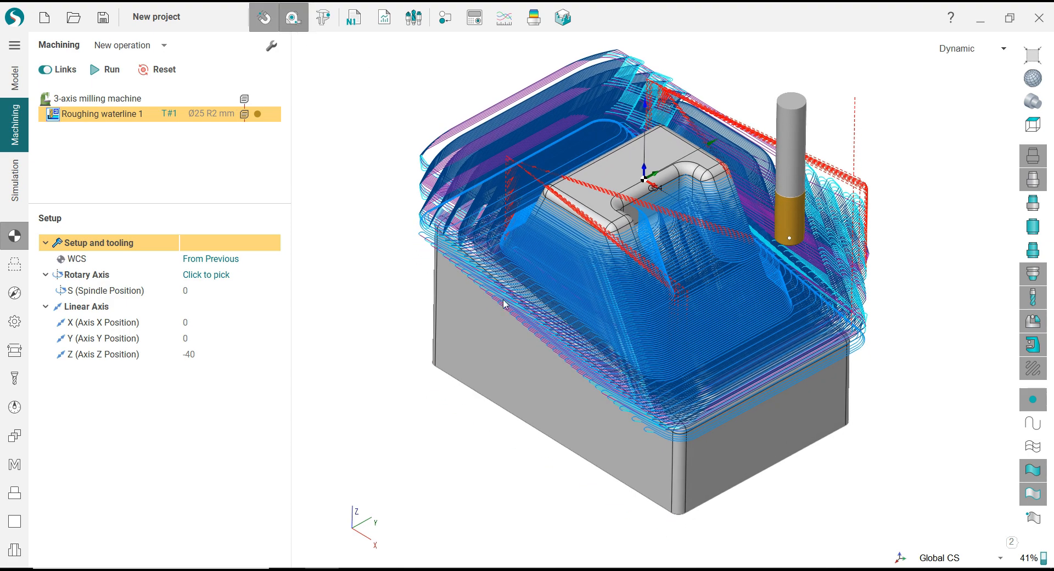
{"action": "left_click", "coordinate": [707, 463]}
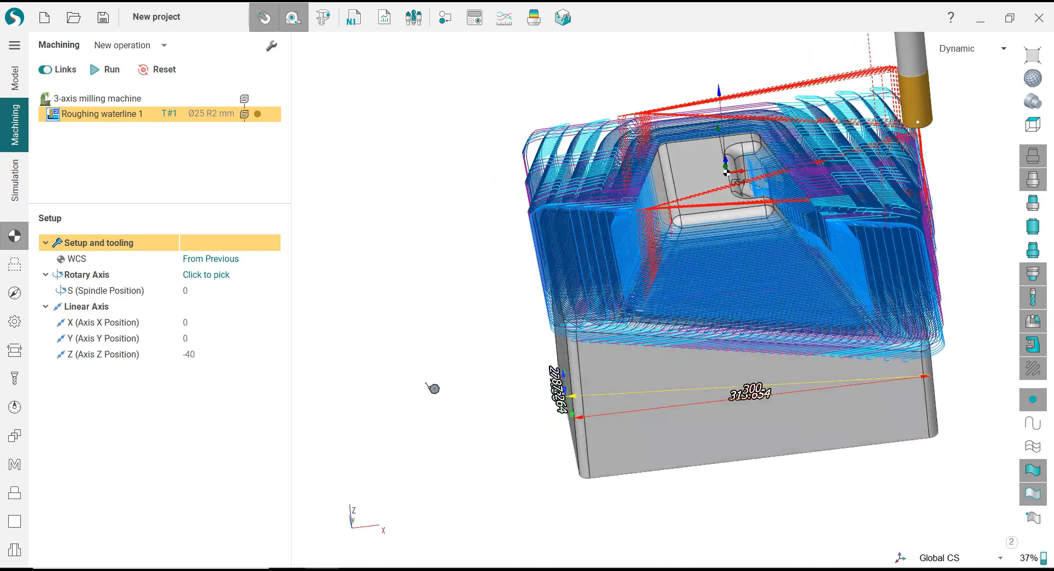
{"action": "key", "text": "Escape"}
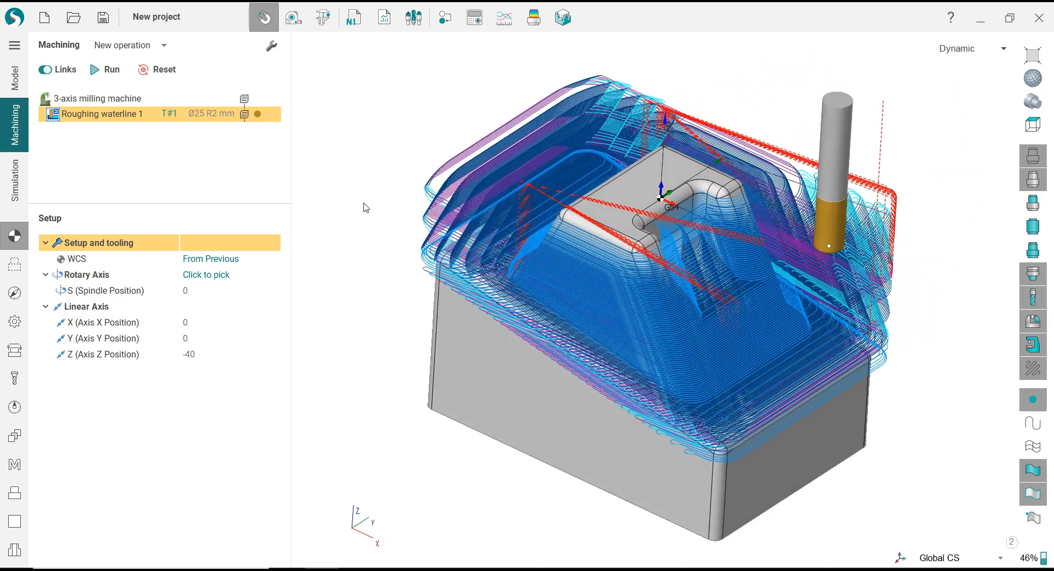
Step: Hide the toolpath and compare the roughing result with the part using the deviation colour map, measuring the remaining stock on the raised block
{"action": "left_click", "coordinate": [1035, 372]}
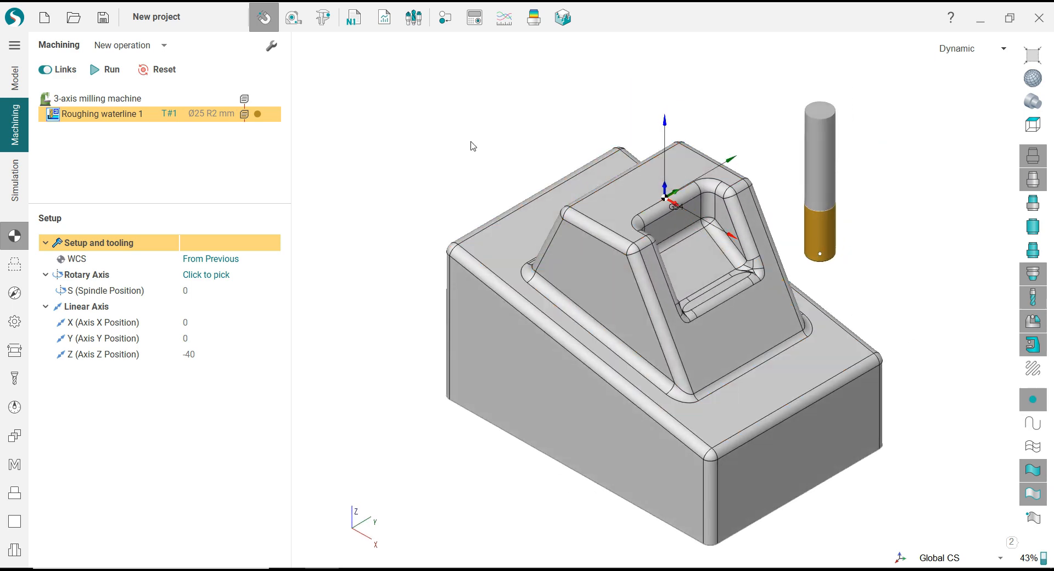
{"action": "left_click", "coordinate": [534, 17]}
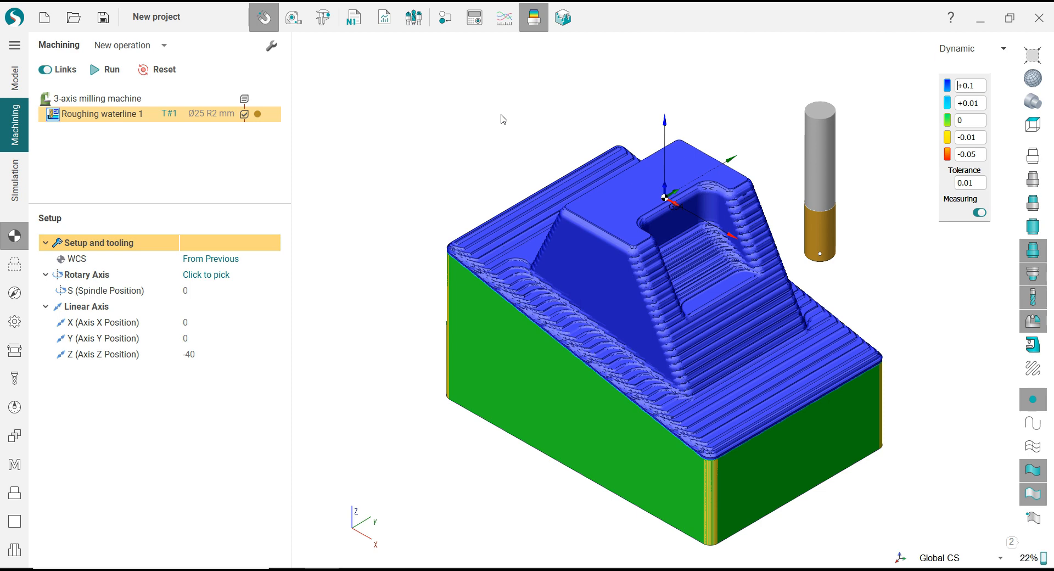
{"action": "left_click_drag", "start_coordinate": [951, 222], "coordinate": [940, 245]}
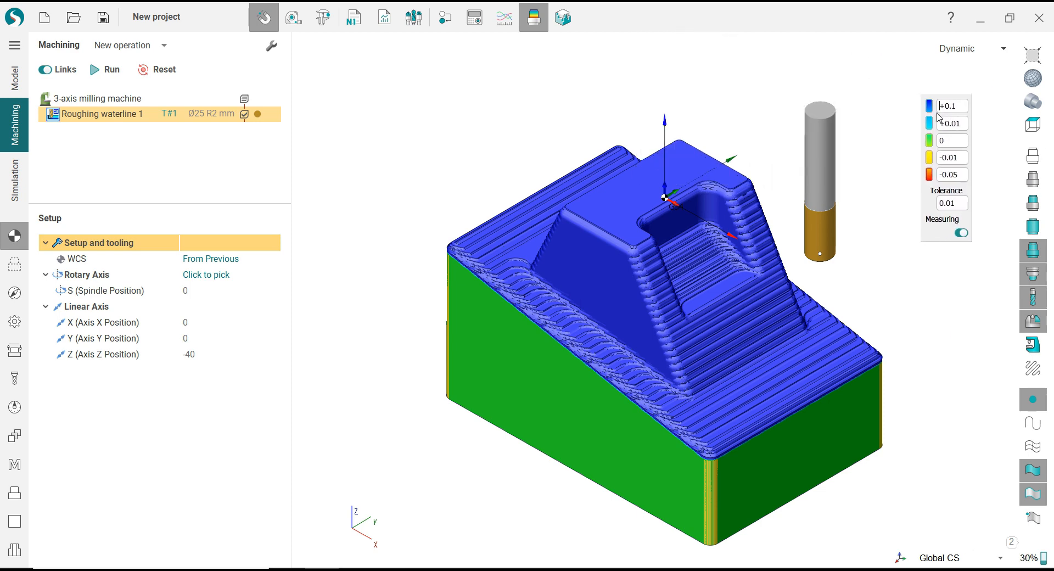
{"action": "left_click", "coordinate": [959, 106]}
{"action": "left_click", "coordinate": [621, 218]}
{"action": "left_click", "coordinate": [604, 291]}
{"action": "left_click", "coordinate": [544, 27]}
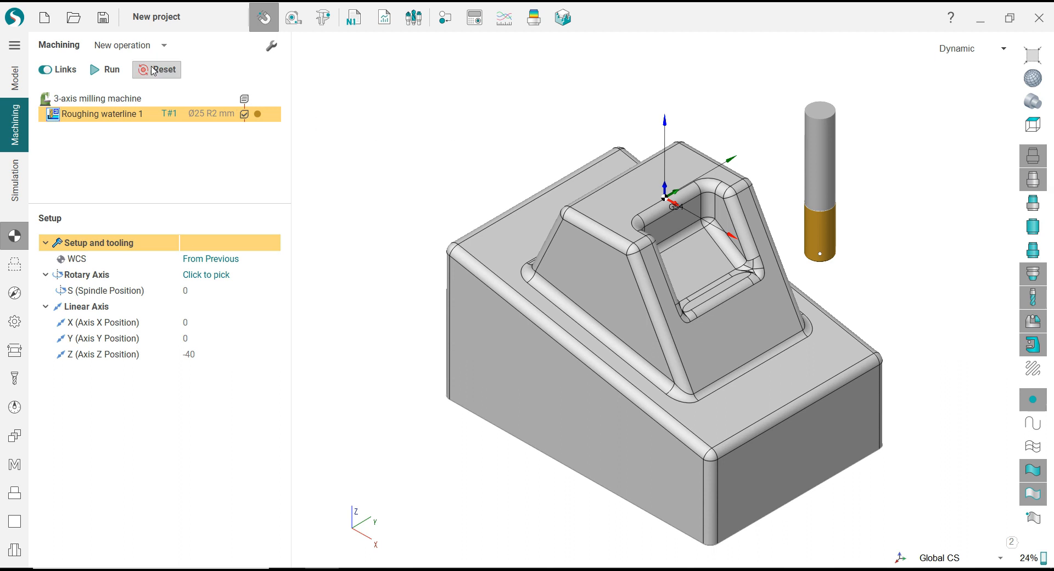
Step: Add a Complex finishing operation after the waterline roughing
{"action": "left_click", "coordinate": [165, 46]}
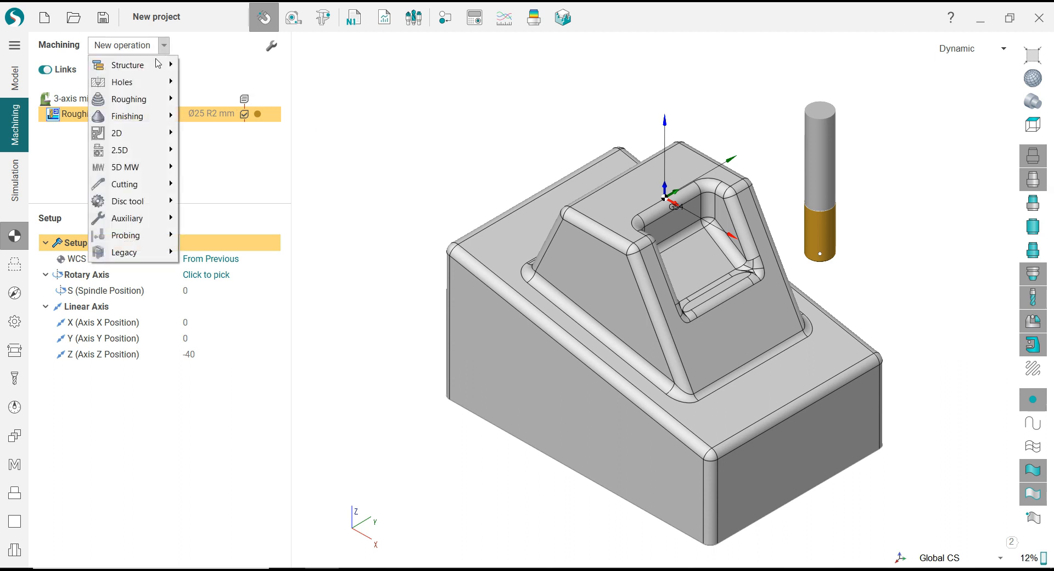
{"action": "mouse_move", "coordinate": [147, 116]}
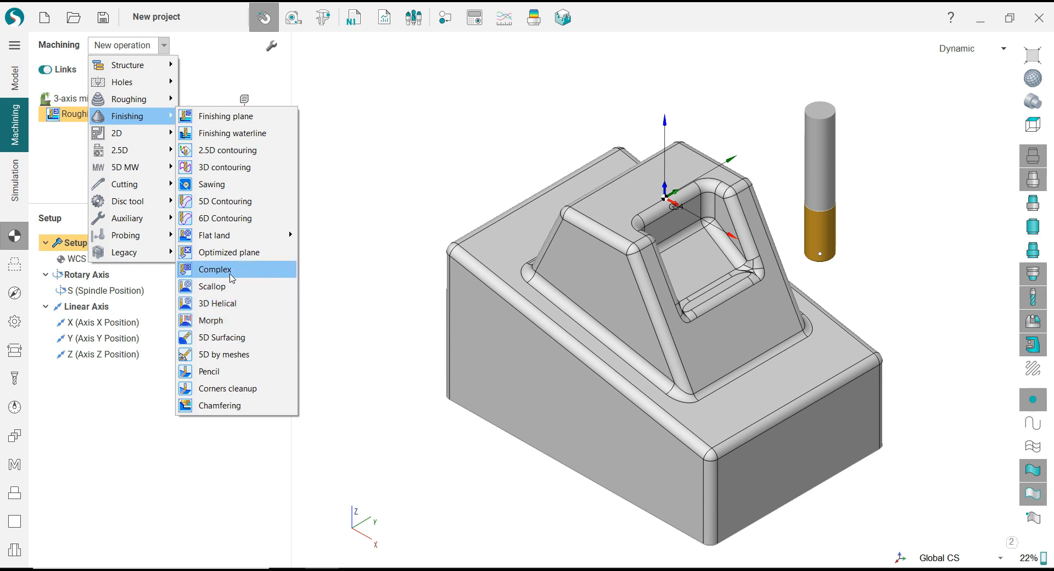
{"action": "left_click", "coordinate": [215, 269]}
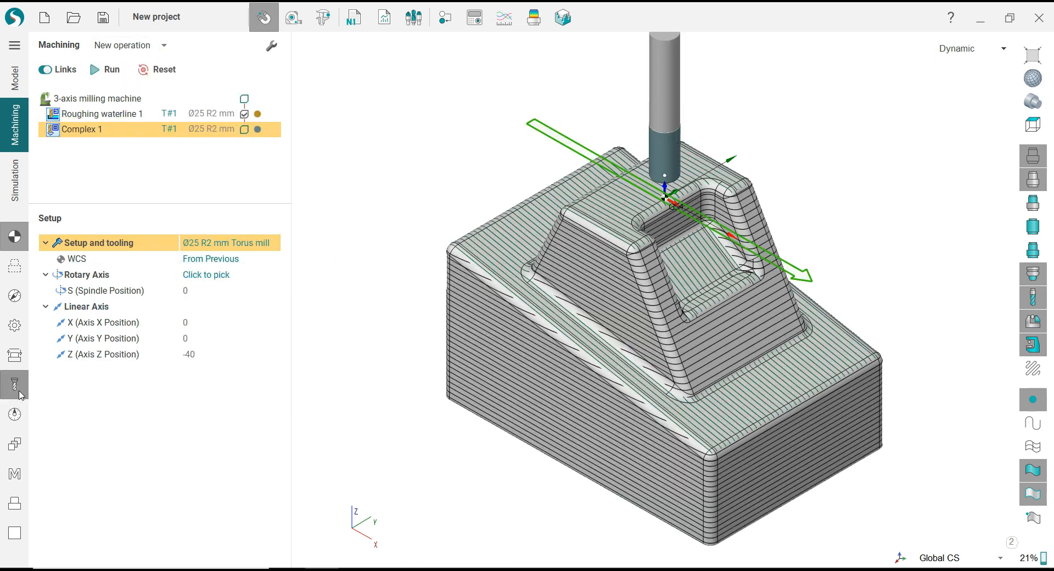
Step: Switch the Complex 1 tool to a spherical mill with a 14 mm diameter
{"action": "left_click", "coordinate": [19, 391]}
{"action": "left_click", "coordinate": [247, 293]}
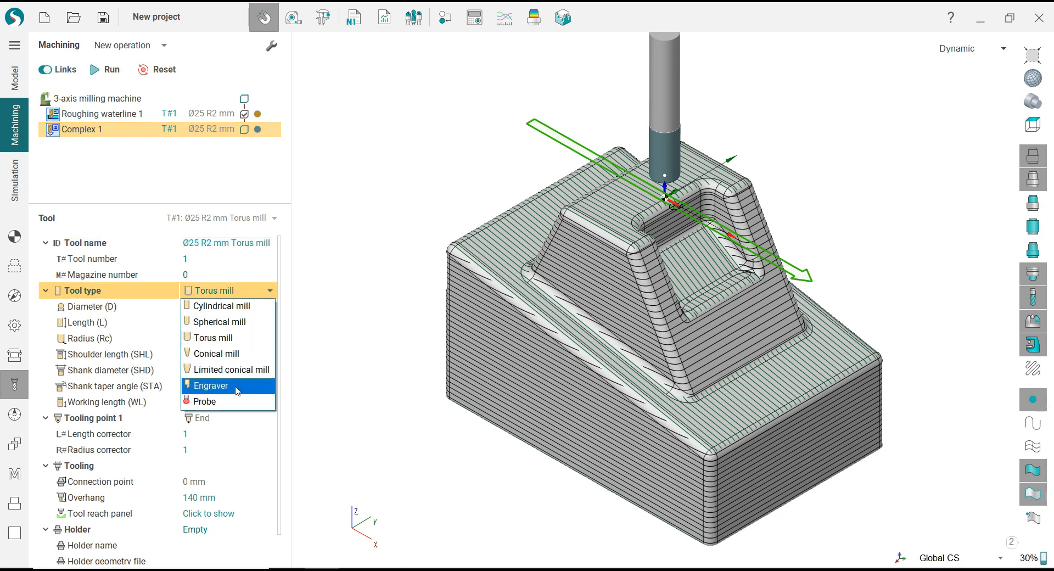
{"action": "left_click", "coordinate": [227, 322]}
{"action": "left_click", "coordinate": [227, 308]}
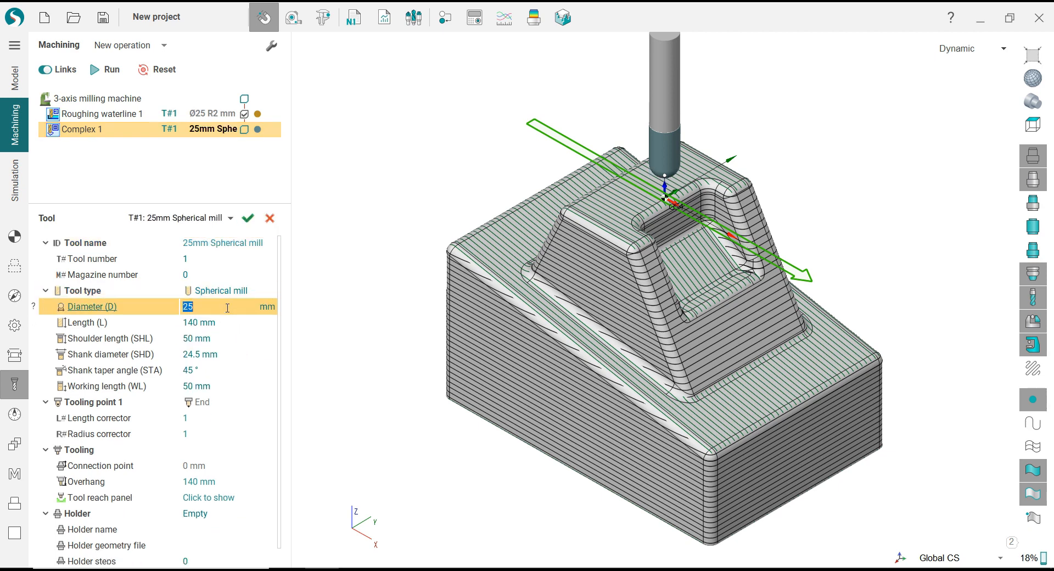
{"action": "type", "text": "14"}
Step: Set the spherical mill's shank diameter to 13.5 mm and apply the changes as tool number 2
{"action": "left_click", "coordinate": [226, 322]}
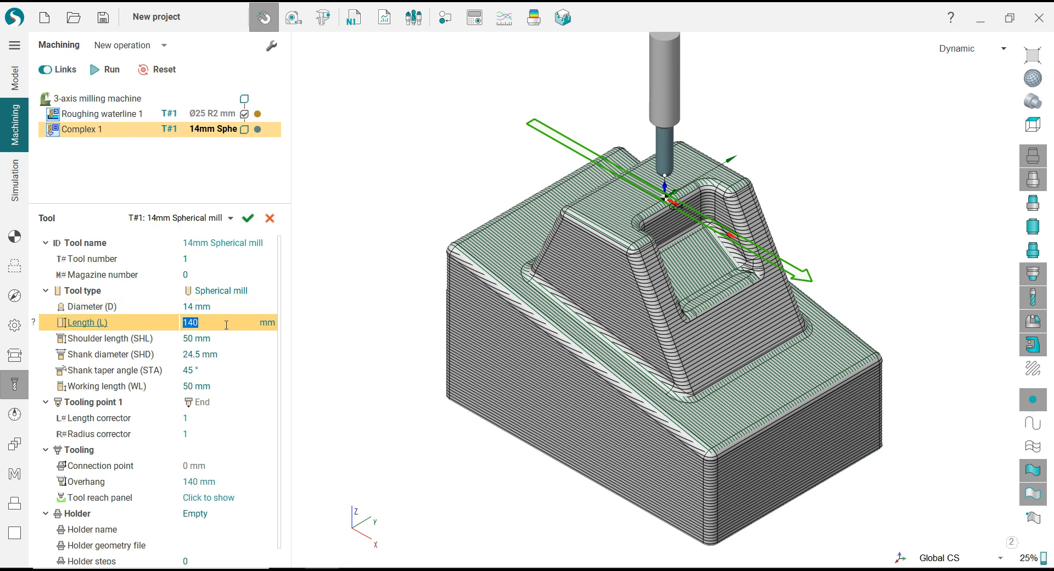
{"action": "left_click", "coordinate": [222, 370]}
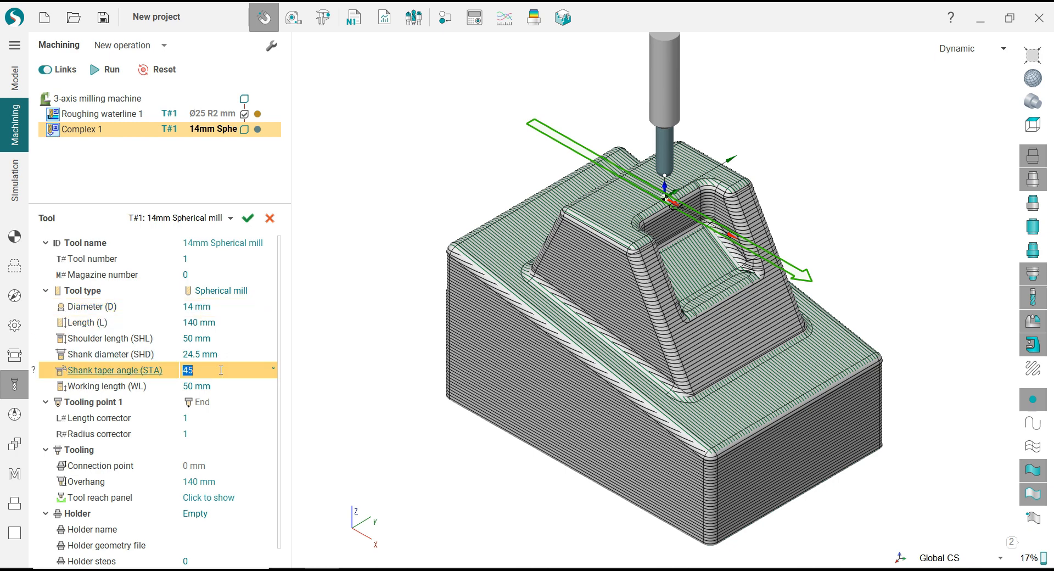
{"action": "left_click", "coordinate": [224, 354]}
{"action": "type", "text": "13.5"}
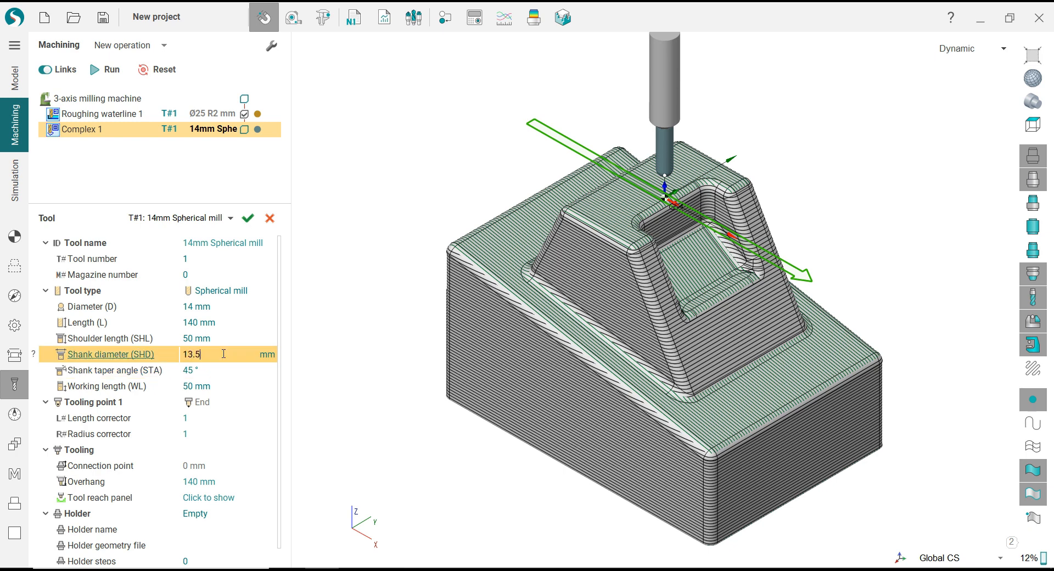
{"action": "left_click", "coordinate": [248, 218]}
{"action": "left_click", "coordinate": [549, 318]}
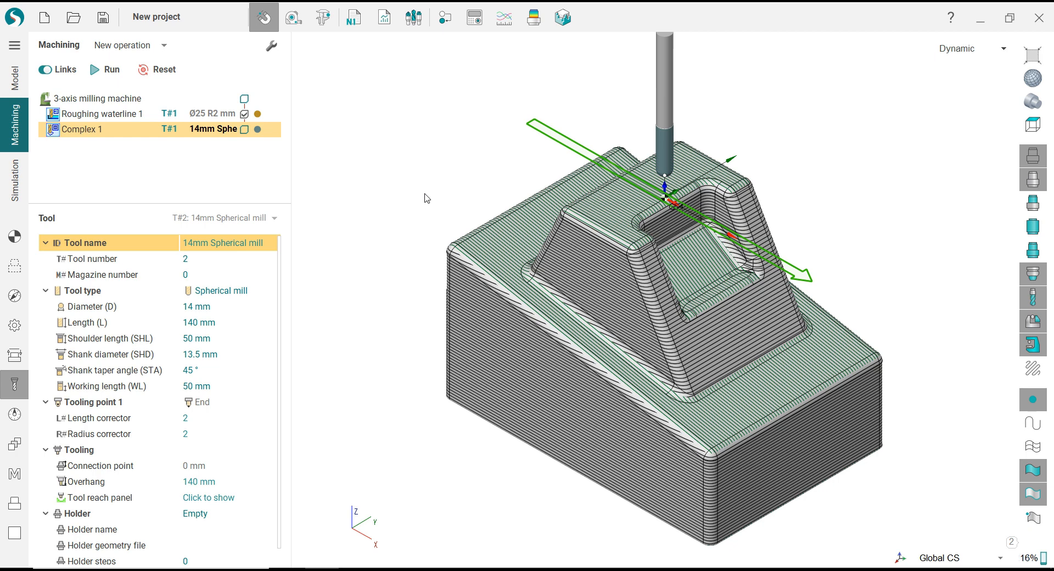
{"action": "middle_click_drag", "start_coordinate": [432, 184], "coordinate": [430, 205]}
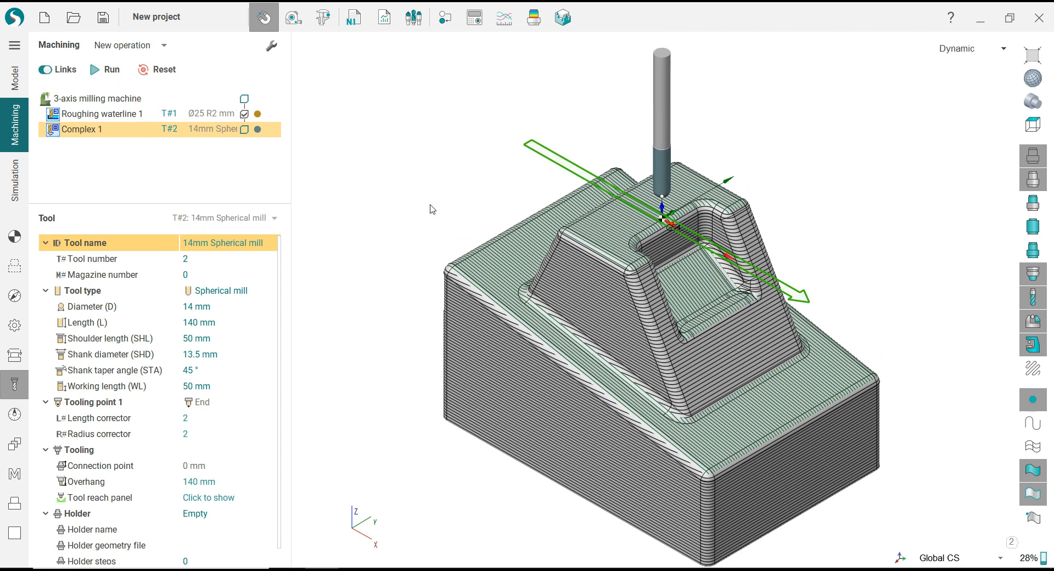
Step: Select the raised block, pocket and sloped surface faces by colour and add them to the Complex 1 job assignment
{"action": "left_click", "coordinate": [15, 266]}
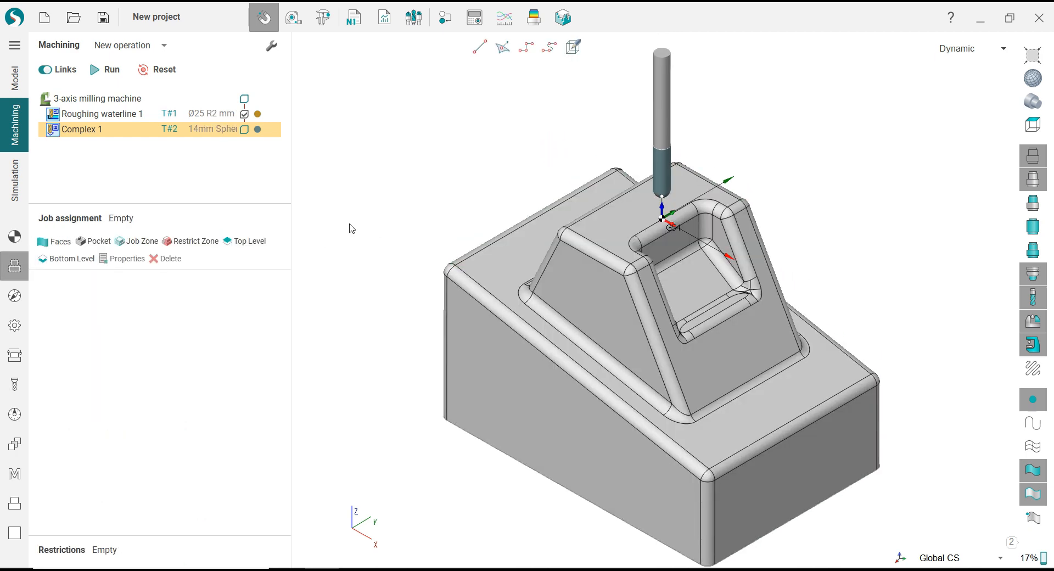
{"action": "right_click", "coordinate": [590, 240]}
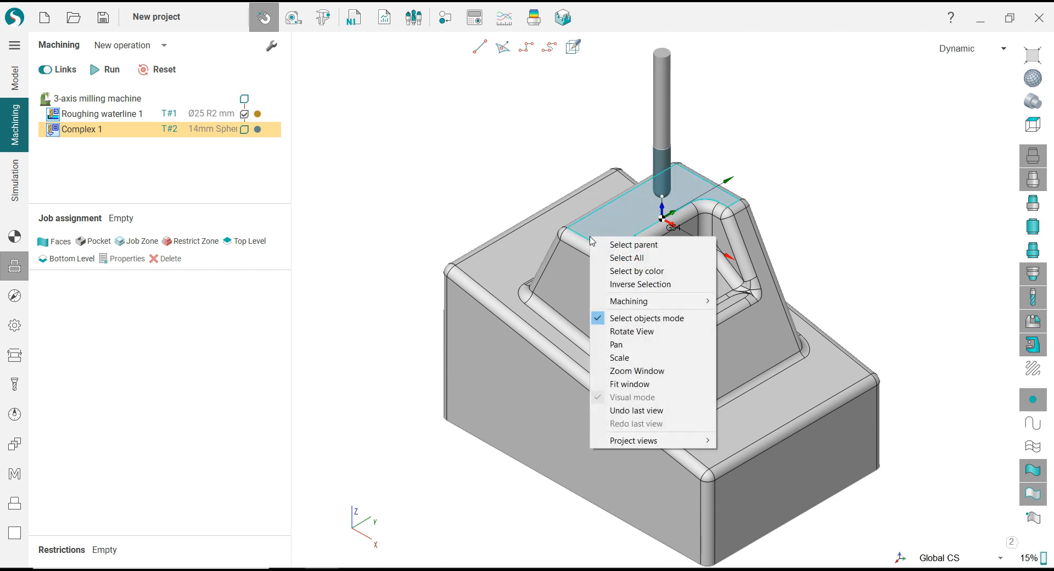
{"action": "left_click", "coordinate": [631, 272]}
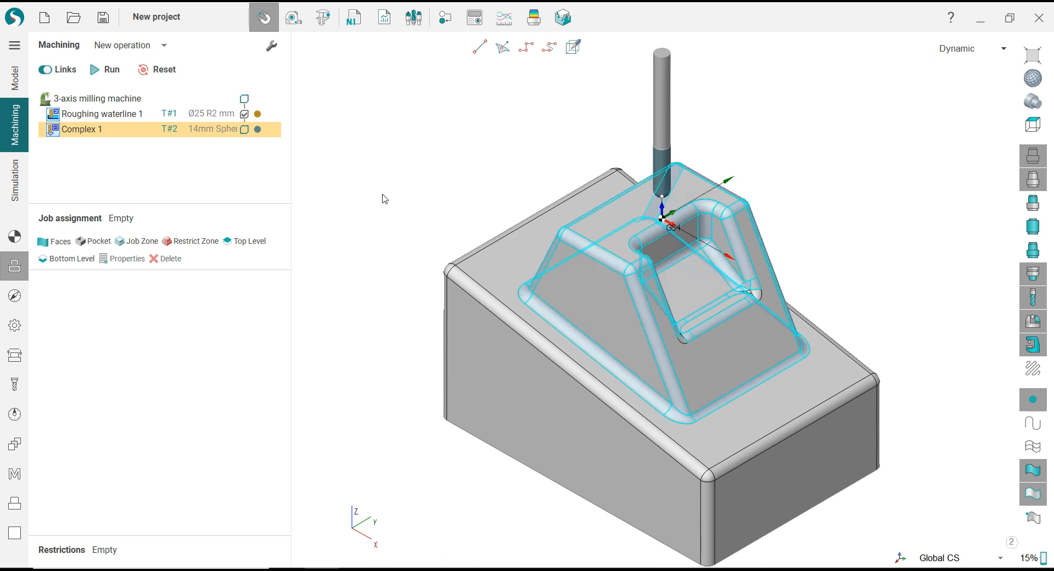
{"action": "left_click", "coordinate": [61, 242]}
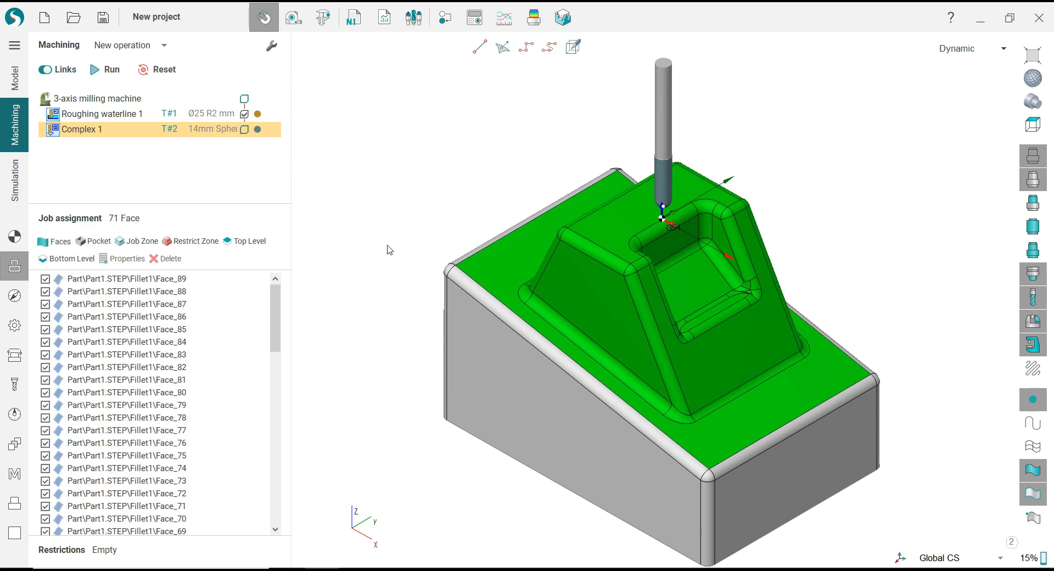
Step: Change the Complex 1 strategy's step unit to millimetres and set the step to 0.5 mm
{"action": "left_click", "coordinate": [15, 297]}
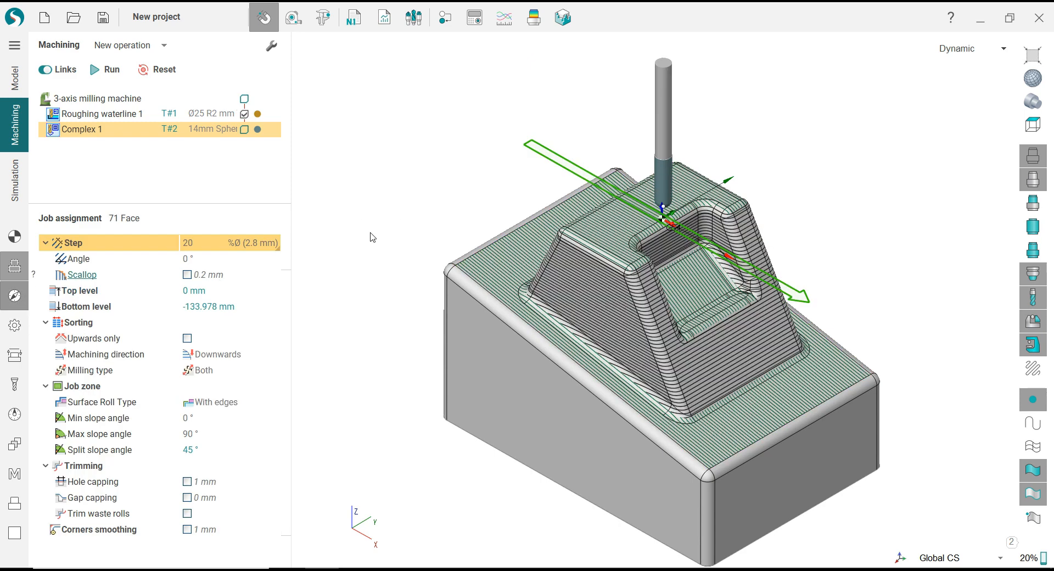
{"action": "left_click", "coordinate": [260, 244]}
{"action": "left_click", "coordinate": [214, 257]}
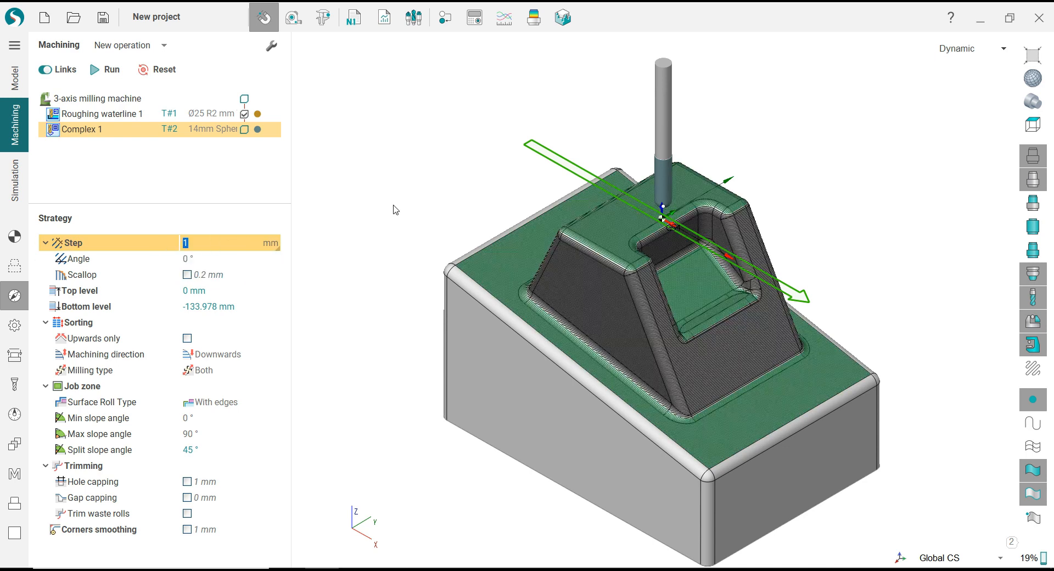
{"action": "key", "text": "Return"}
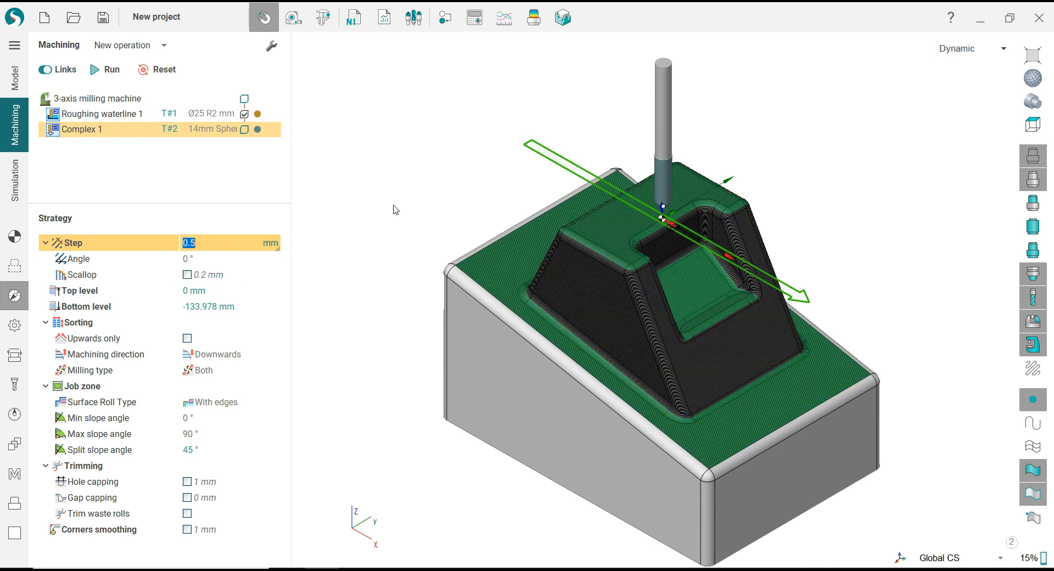
Step: Set the split slope angle to 32° and check how the pocket and sloped faces are divided
{"action": "scroll", "coordinate": [412, 195], "scroll_direction": "up", "scroll_amount": 5}
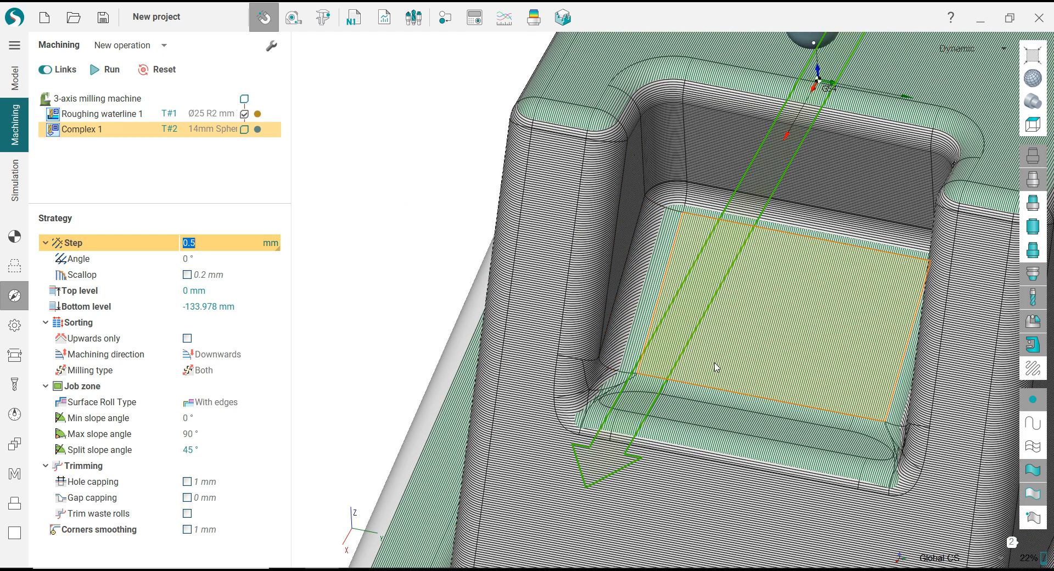
{"action": "left_click", "coordinate": [205, 449]}
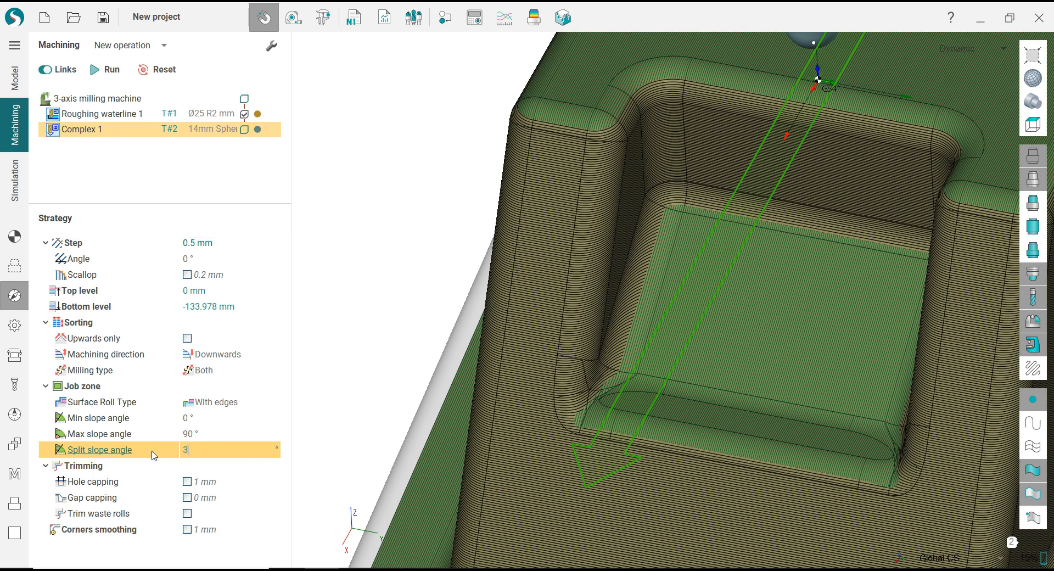
{"action": "key", "text": "Return"}
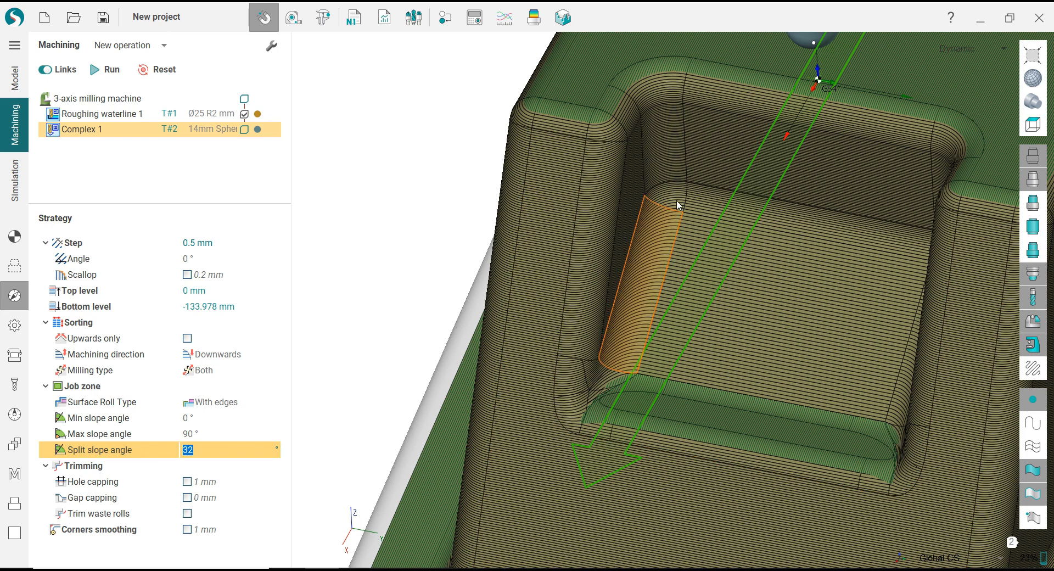
{"action": "middle_click_drag", "start_coordinate": [613, 223], "coordinate": [712, 225]}
{"action": "scroll", "coordinate": [713, 223], "scroll_direction": "down", "scroll_amount": 6}
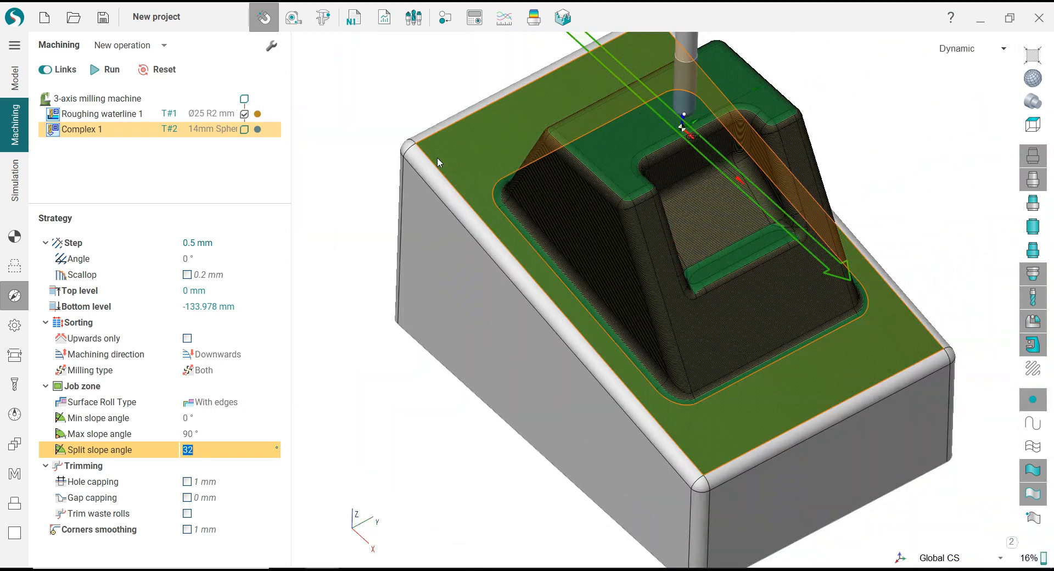
{"action": "middle_click_drag", "start_coordinate": [438, 157], "coordinate": [427, 154]}
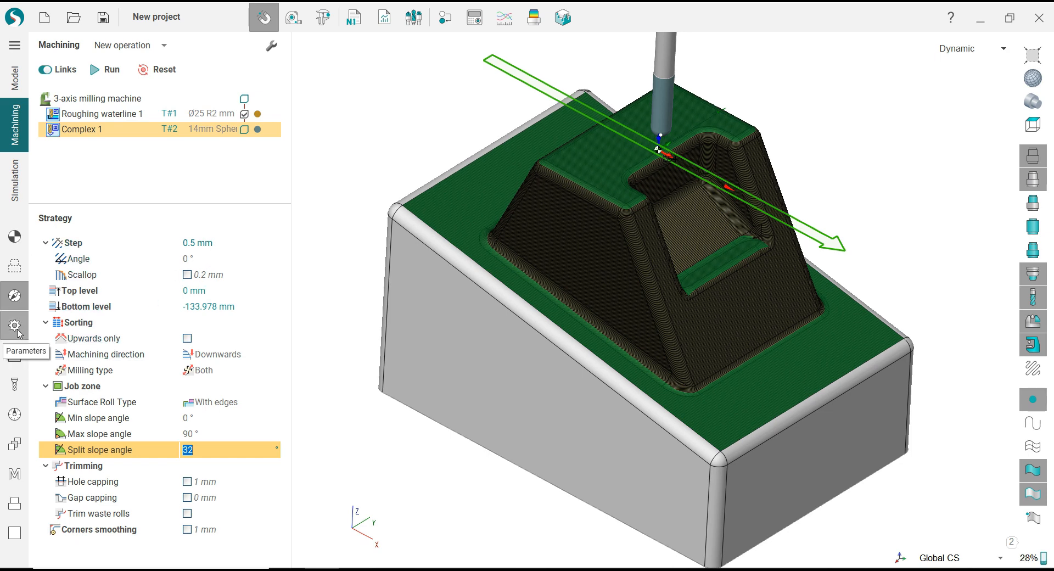
Step: Review the part-check stock and tolerance values in the Complex 1 parameters
{"action": "left_click", "coordinate": [14, 325]}
{"action": "left_click", "coordinate": [199, 275]}
{"action": "left_click", "coordinate": [214, 259]}
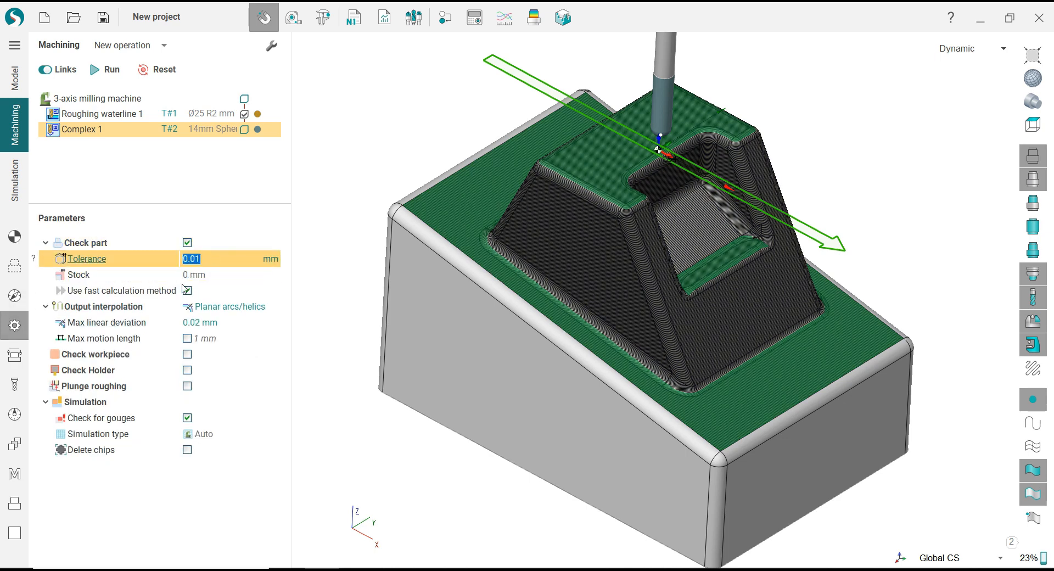
Step: Set the Complex 1 safe level to 20 mm from the part and the short link type to Direct
{"action": "left_click", "coordinate": [14, 356]}
{"action": "left_click", "coordinate": [202, 324]}
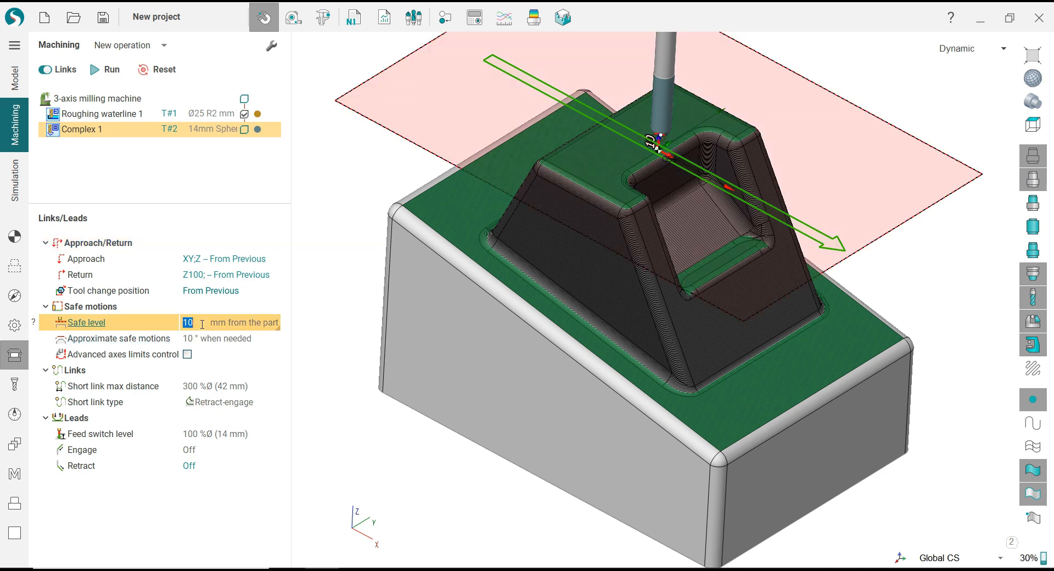
{"action": "type", "text": "20"}
{"action": "key", "text": "Return"}
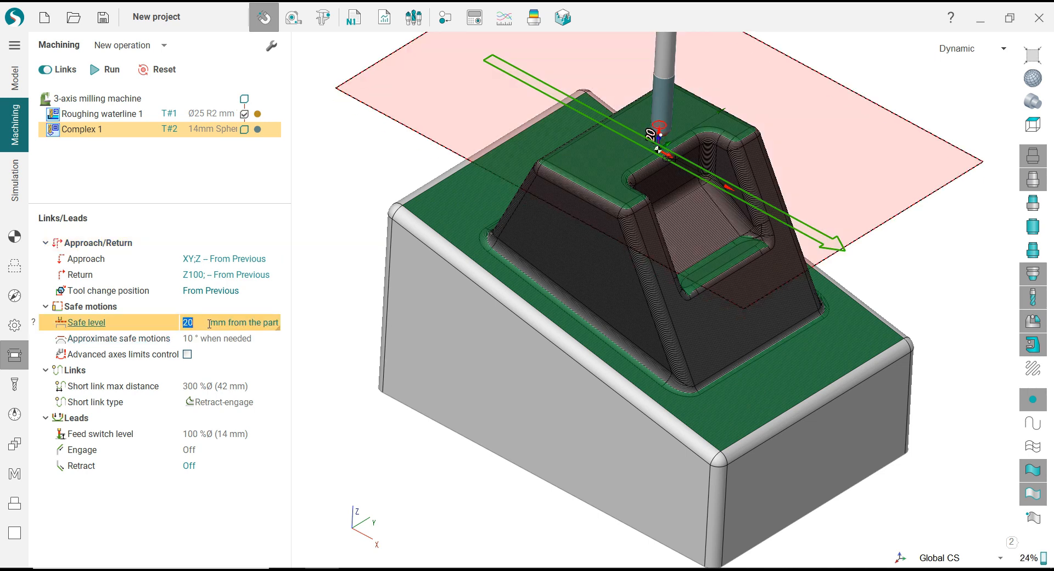
{"action": "left_click", "coordinate": [229, 402]}
{"action": "left_click", "coordinate": [233, 422]}
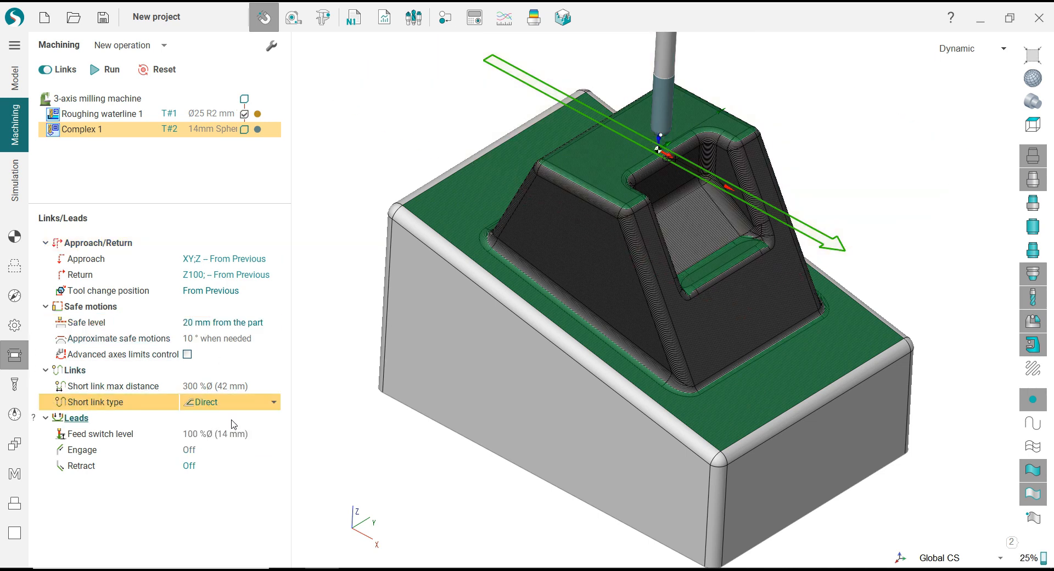
Step: Change the Complex 1 feed switch level's unit to millimetres and set it to 3 mm
{"action": "left_click", "coordinate": [256, 436]}
{"action": "left_click", "coordinate": [257, 436]}
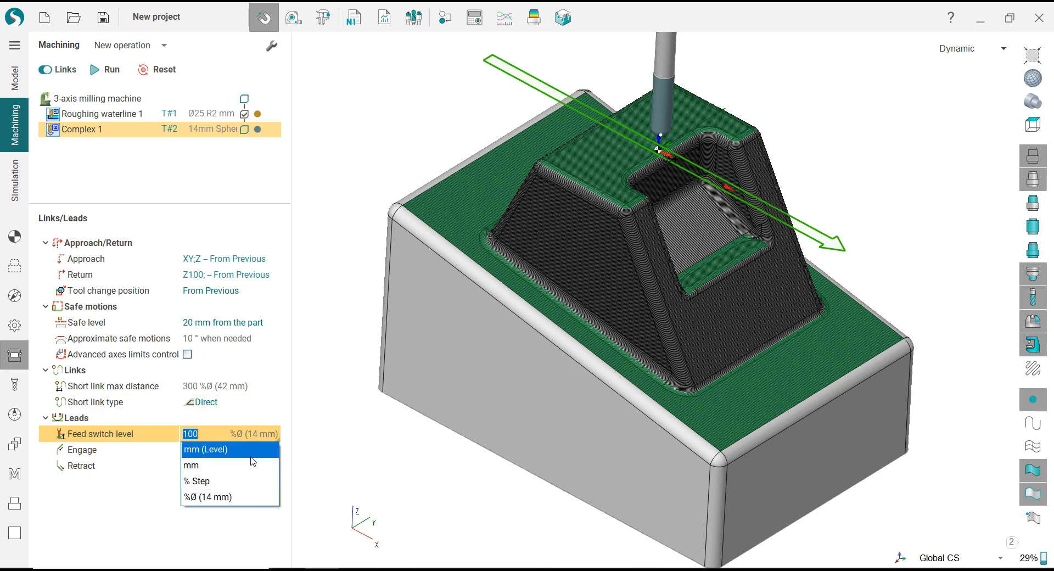
{"action": "left_click", "coordinate": [252, 464]}
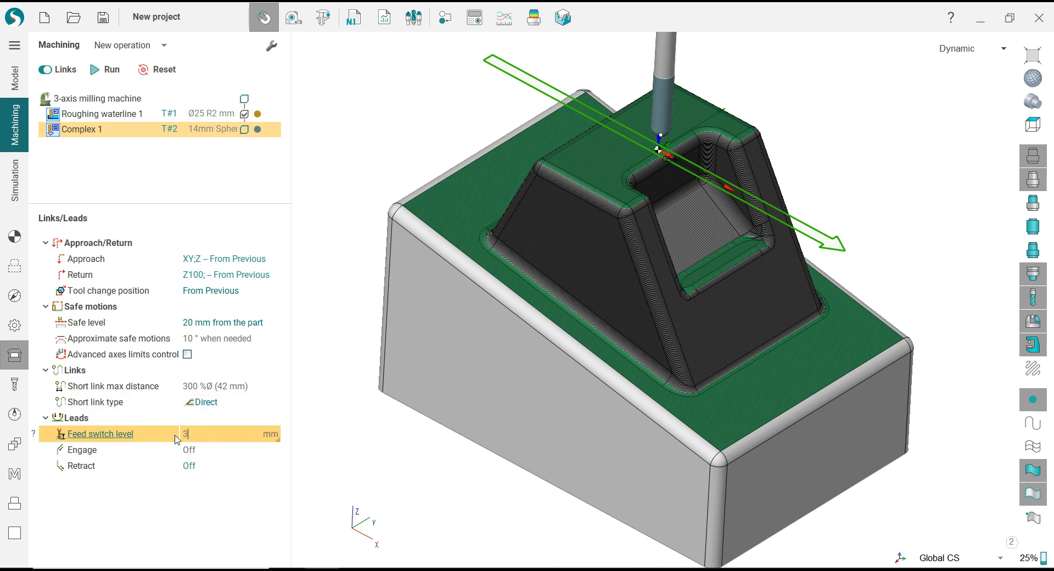
{"action": "key", "text": "Return"}
Step: Set the Complex 1 engage and retract moves to By Arc with a radius of 50 %Ø
{"action": "left_click", "coordinate": [208, 452]}
{"action": "left_click", "coordinate": [216, 419]}
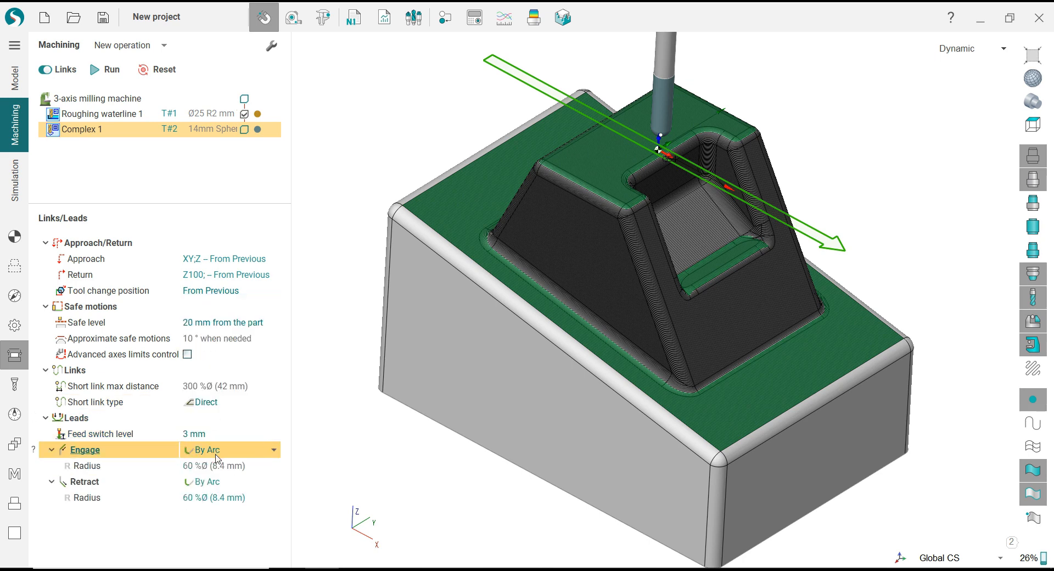
{"action": "left_click", "coordinate": [216, 465]}
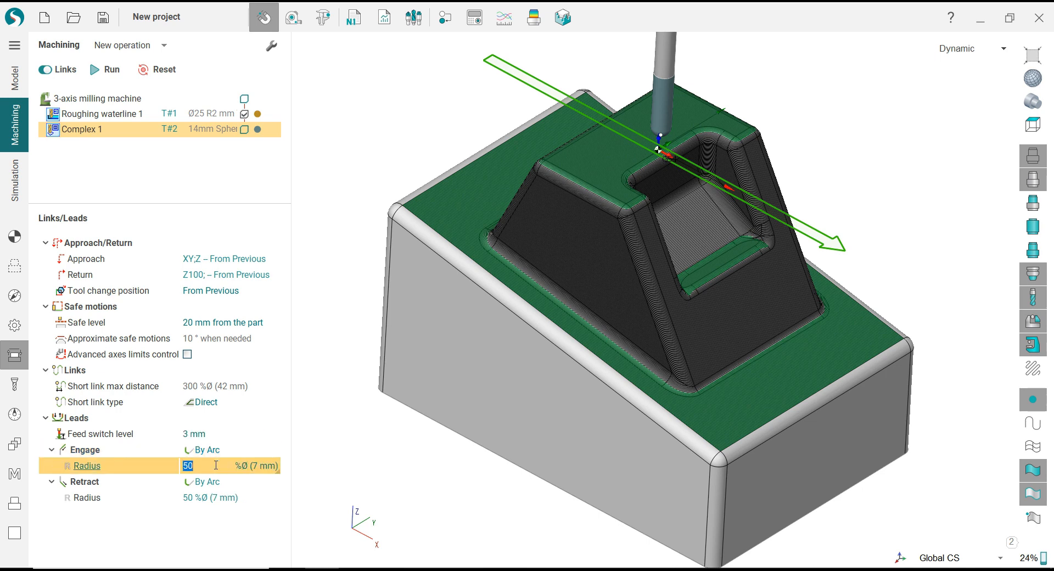
{"action": "mouse_move", "coordinate": [360, 284]}
{"action": "middle_mouse_down"}
{"action": "mouse_move", "coordinate": [361, 273]}
{"action": "mouse_move", "coordinate": [351, 275]}
{"action": "middle_mouse_up"}
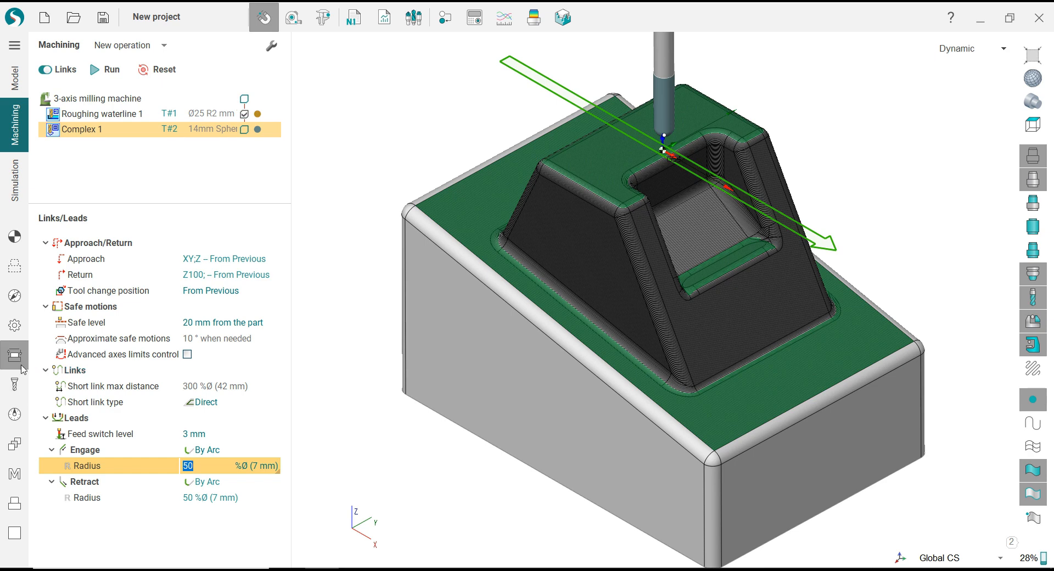
Step: Calculate the Complex 1 operation and display its toolpath on the part
{"action": "left_click", "coordinate": [14, 302]}
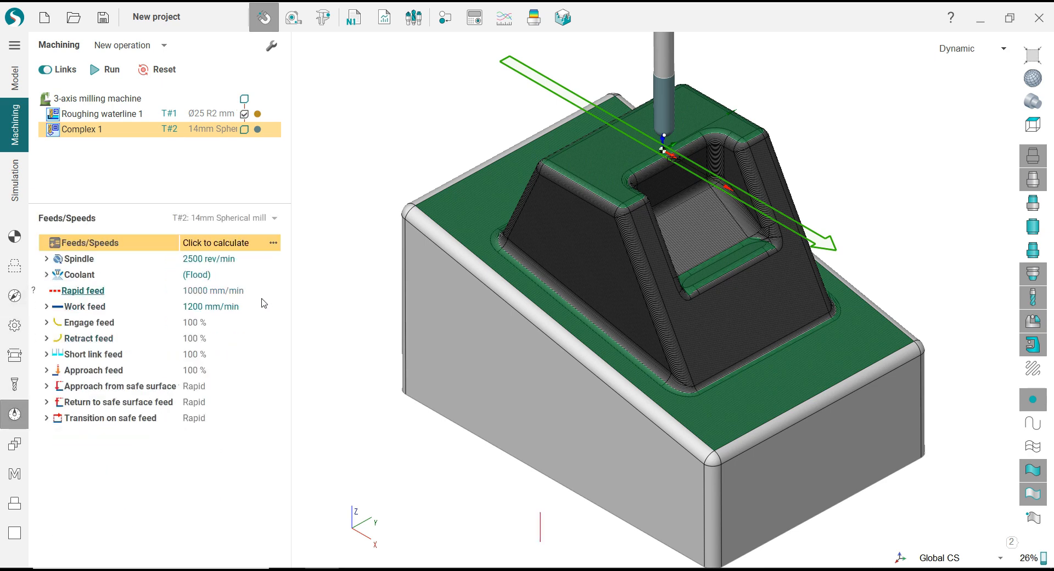
{"action": "left_click", "coordinate": [15, 236]}
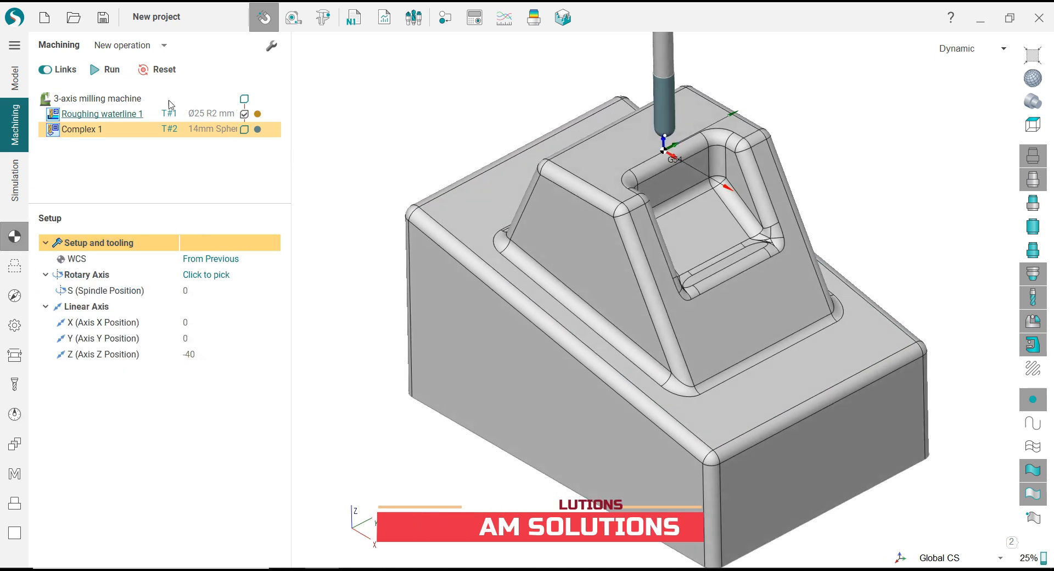
{"action": "left_click", "coordinate": [112, 70]}
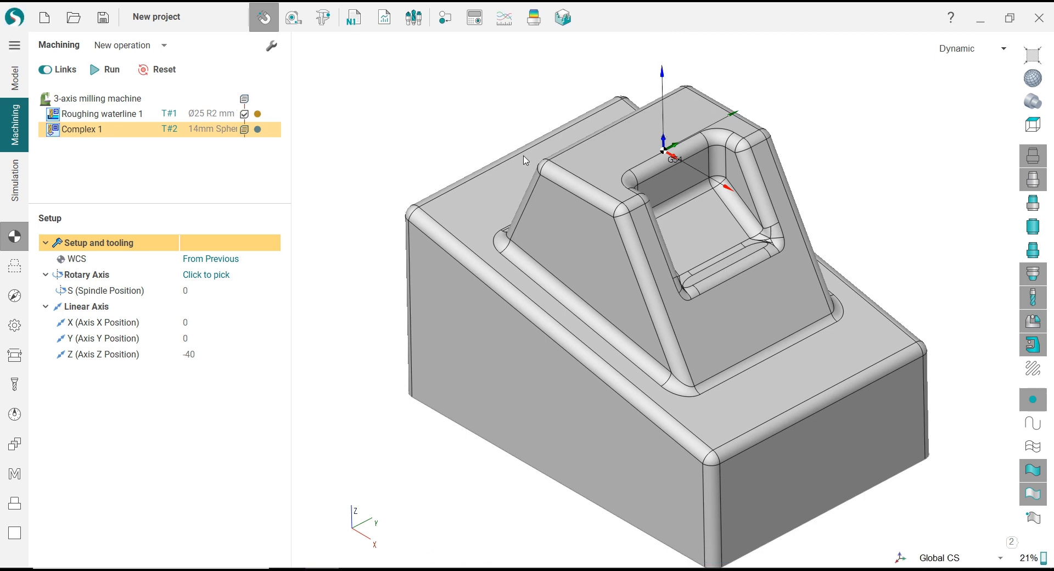
{"action": "left_click", "coordinate": [1033, 368]}
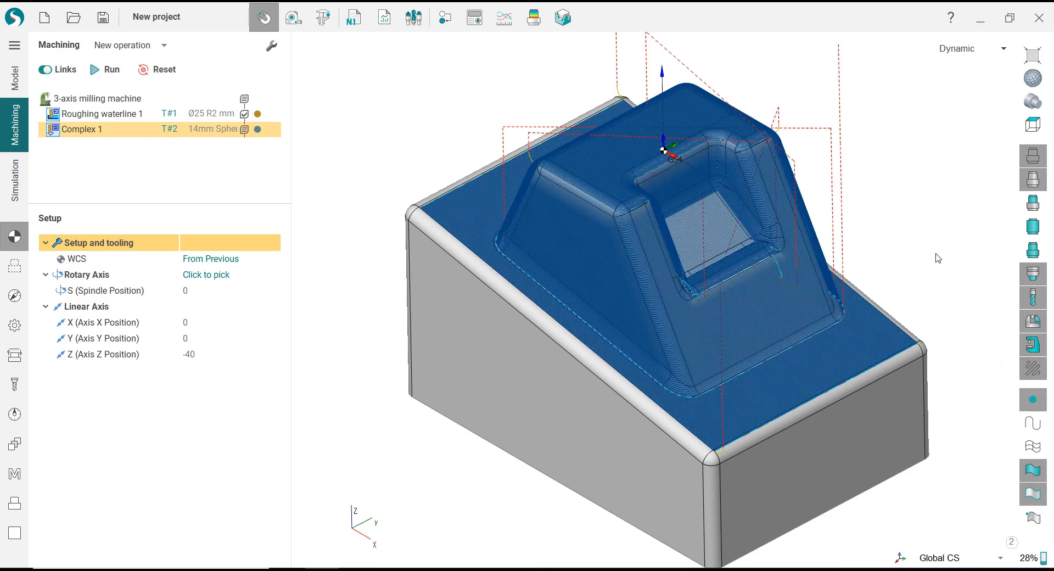
Step: Examine the spacing and direction of the Complex 1 passes in and around the pocket, including from the top view
{"action": "scroll", "coordinate": [939, 258], "scroll_direction": "up", "scroll_amount": 10}
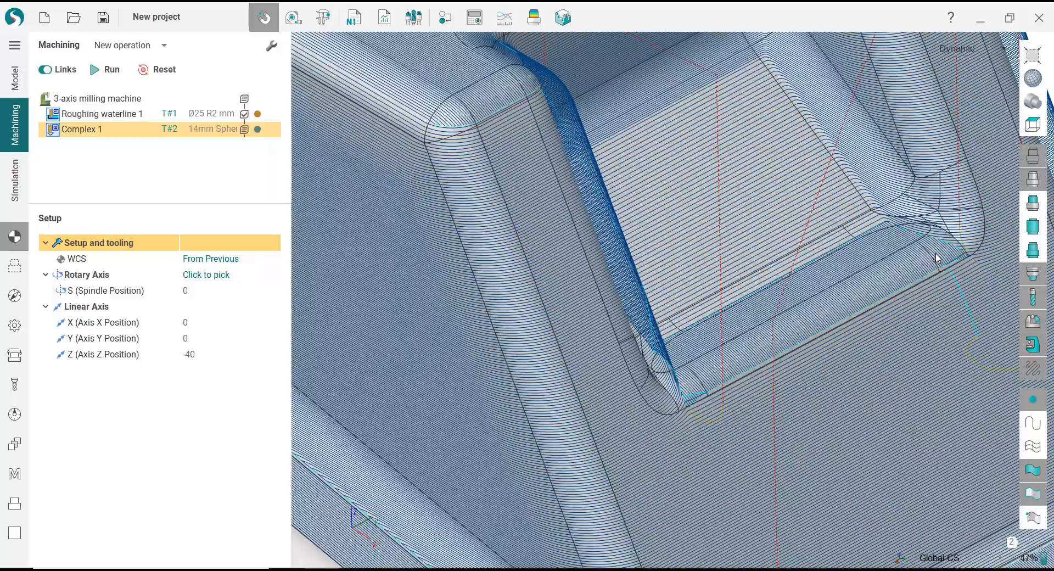
{"action": "middle_click_drag", "start_coordinate": [936, 259], "coordinate": [654, 296]}
{"action": "scroll", "coordinate": [616, 296], "scroll_direction": "down", "scroll_amount": 4}
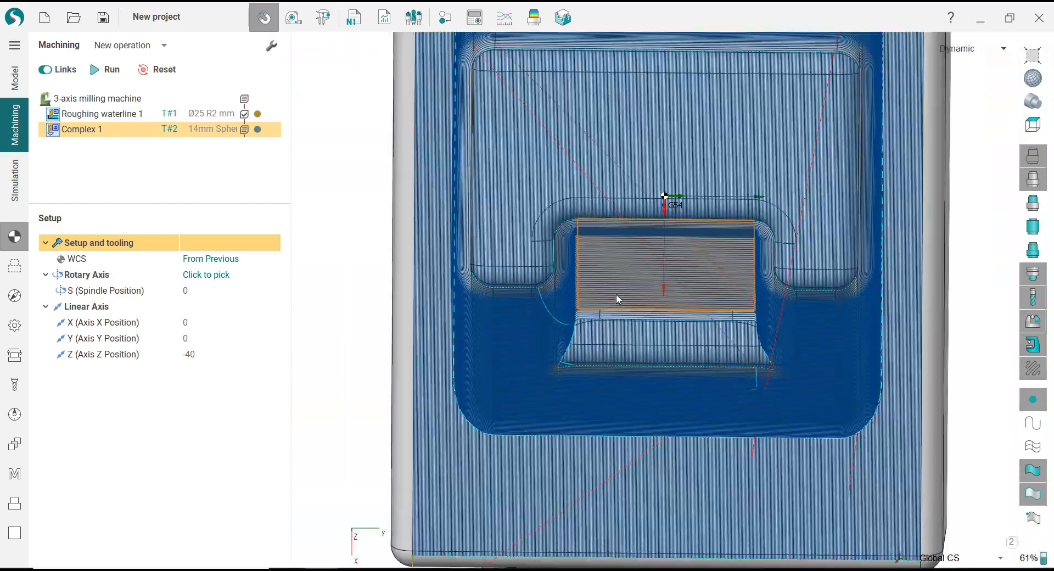
{"action": "left_click", "coordinate": [1031, 125]}
{"action": "left_click", "coordinate": [967, 124]}
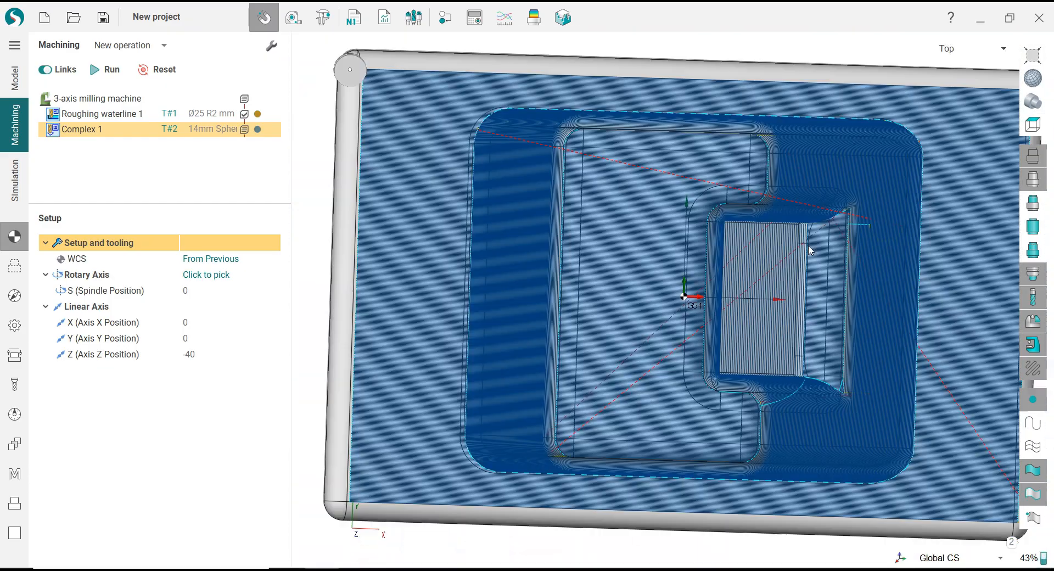
{"action": "scroll", "coordinate": [836, 276], "scroll_direction": "up", "scroll_amount": 3}
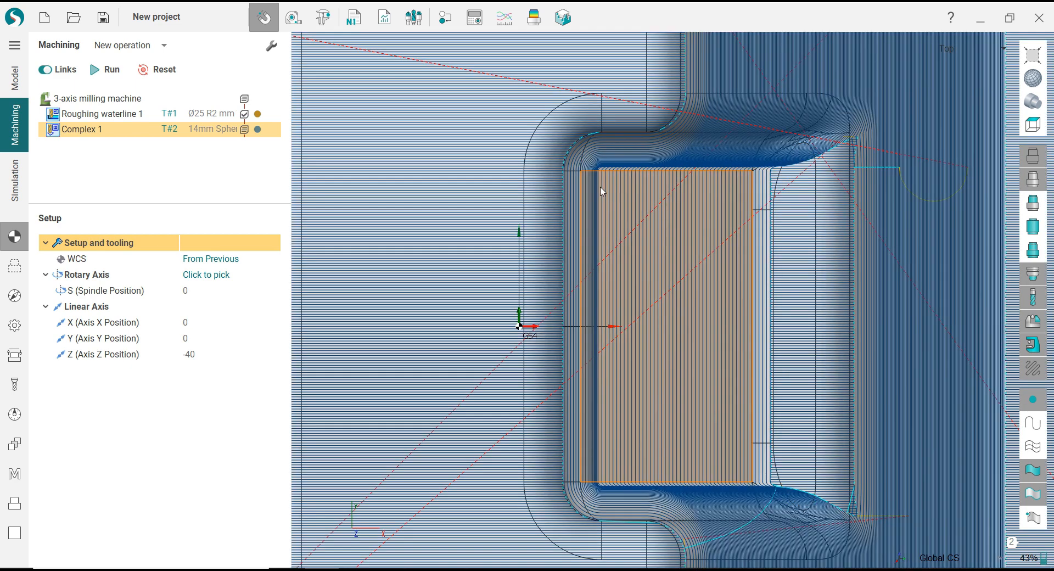
{"action": "scroll", "coordinate": [693, 261], "scroll_direction": "down", "scroll_amount": 4}
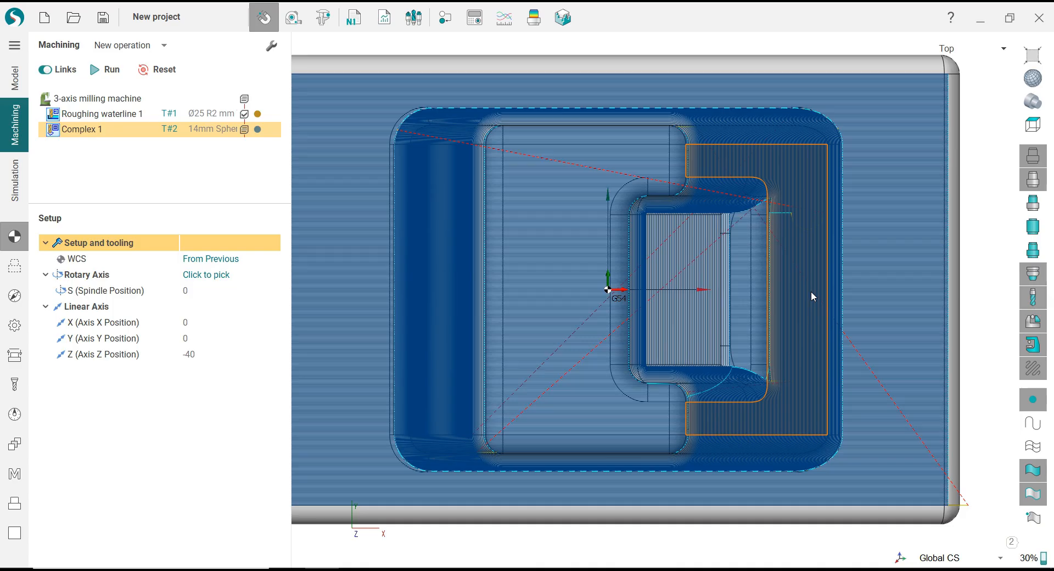
Step: Examine the Complex 1 passes along the fillet at the base of the raised block in a 3D view
{"action": "key", "text": "Home"}
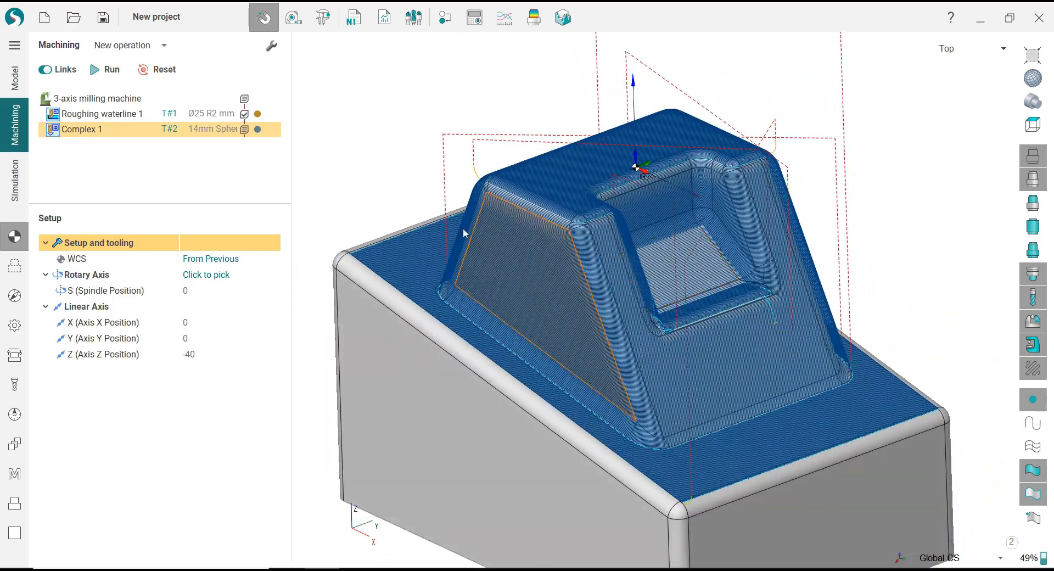
{"action": "middle_click_drag", "start_coordinate": [406, 197], "coordinate": [405, 200]}
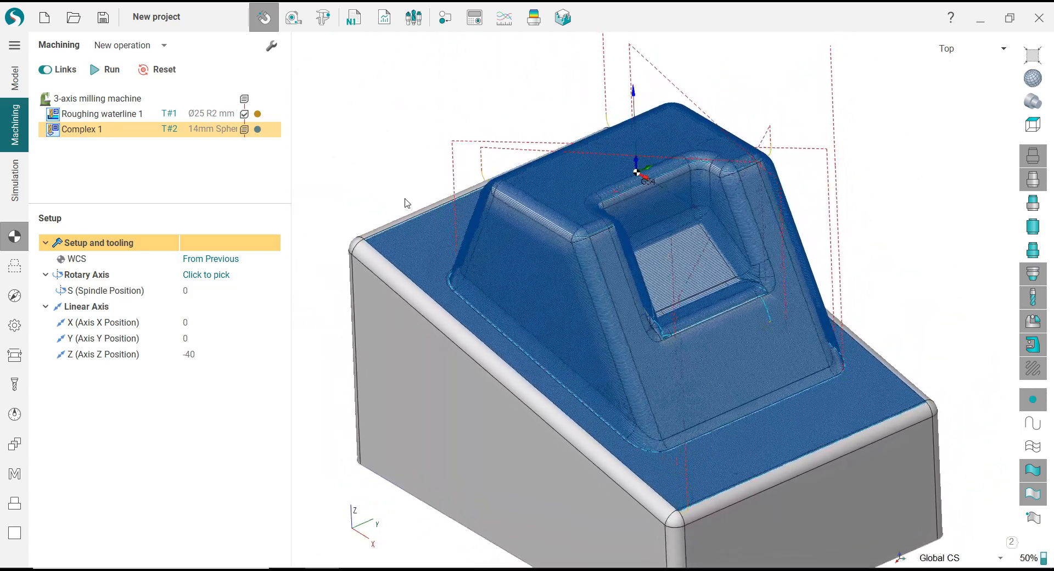
{"action": "scroll", "coordinate": [406, 200], "scroll_direction": "up", "scroll_amount": 8}
{"action": "scroll", "coordinate": [405, 203], "scroll_direction": "up", "scroll_amount": 1}
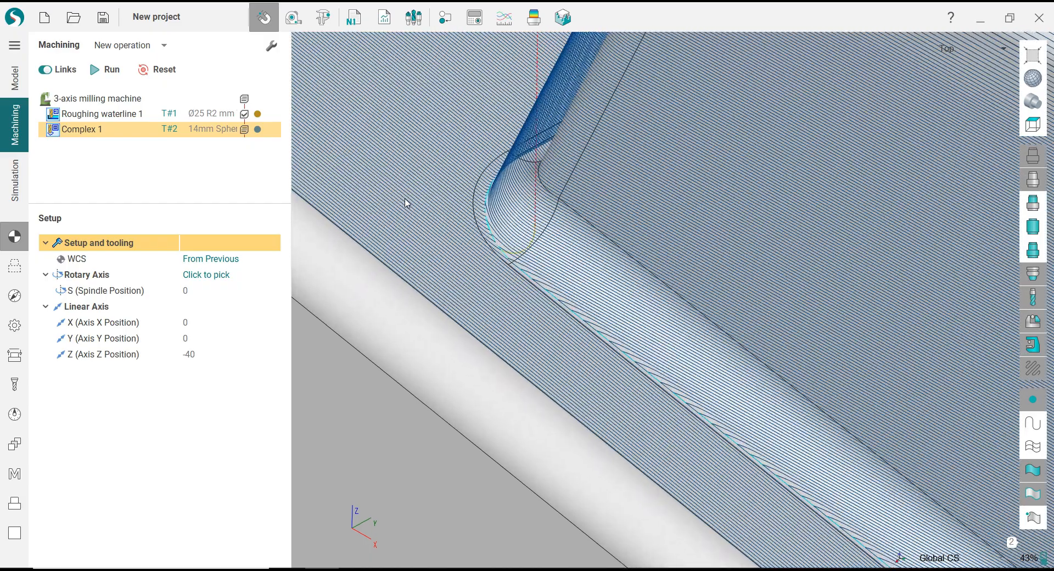
{"action": "scroll", "coordinate": [407, 203], "scroll_direction": "down", "scroll_amount": 10}
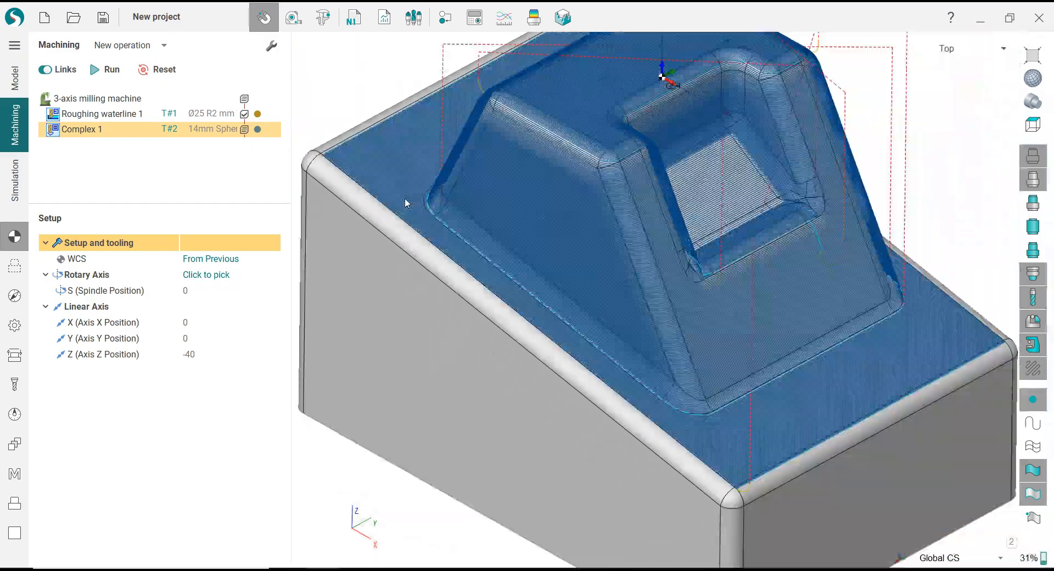
{"action": "scroll", "coordinate": [406, 203], "scroll_direction": "down", "scroll_amount": 3}
{"action": "middle_click_drag", "start_coordinate": [406, 201], "coordinate": [425, 164]}
{"action": "scroll", "coordinate": [421, 174], "scroll_direction": "up", "scroll_amount": 1}
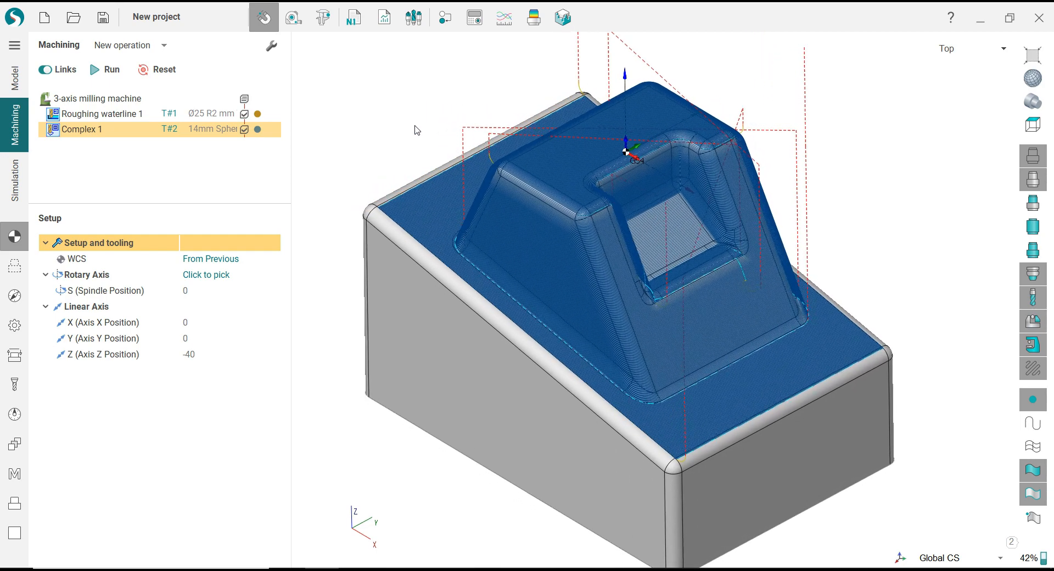
Step: Compare the machined result with the part using the colour-coded deviation display, and return to the toolpath view
{"action": "left_click", "coordinate": [541, 25]}
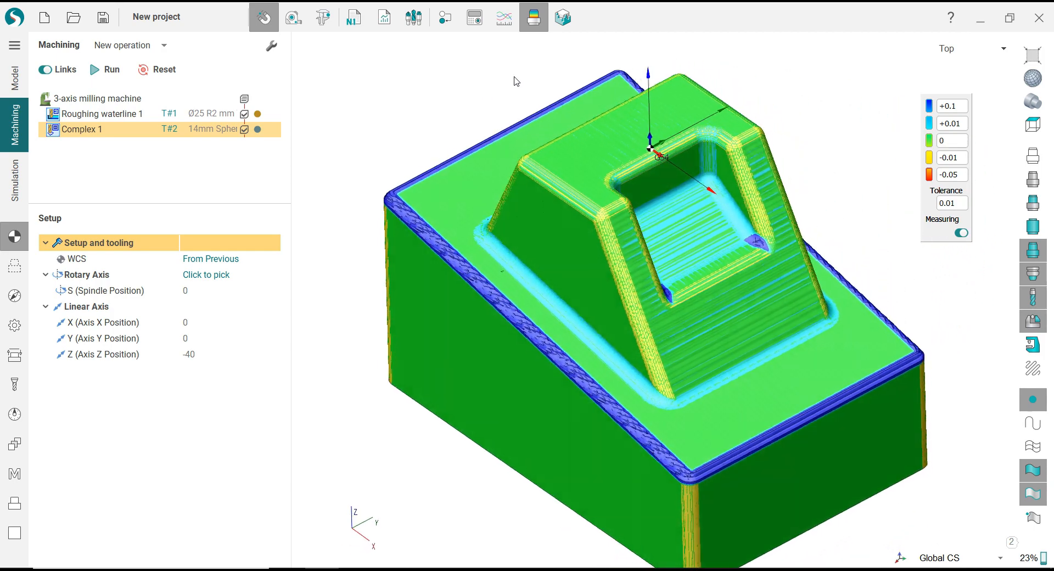
{"action": "left_click", "coordinate": [534, 17]}
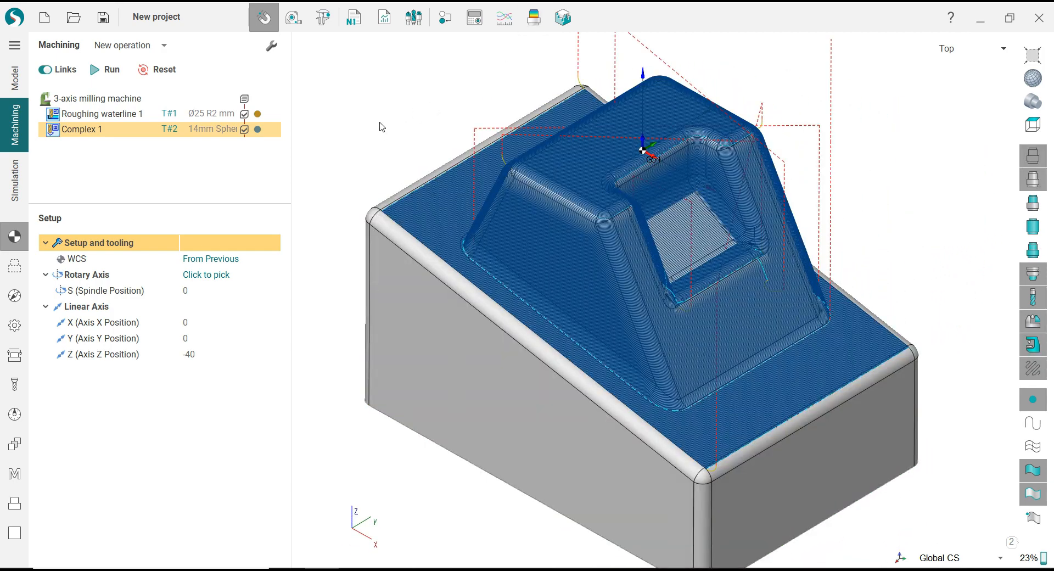
Step: Add a 5D Surfacing finishing operation after Complex 1
{"action": "left_click", "coordinate": [164, 45]}
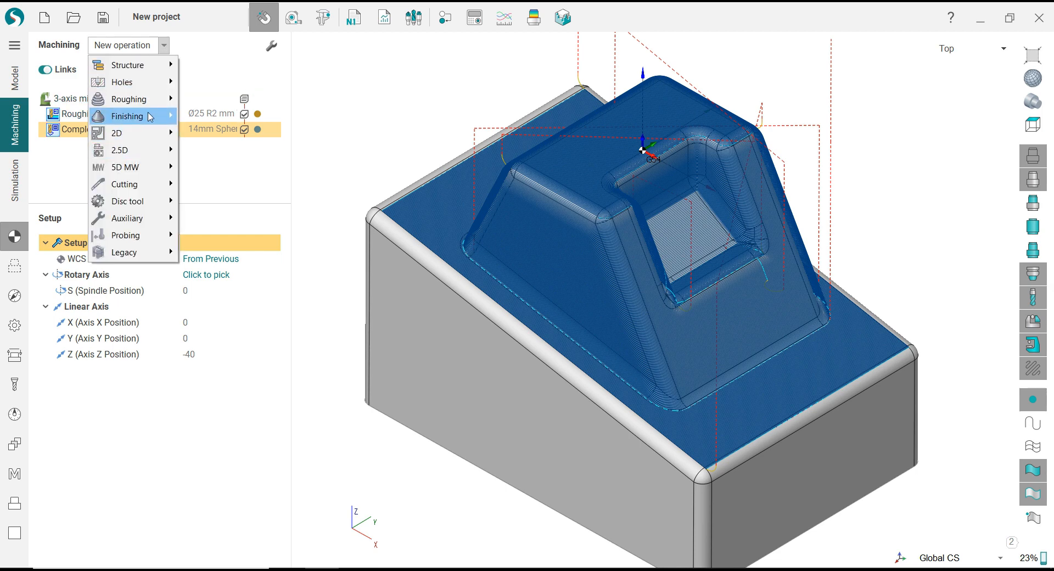
{"action": "mouse_move", "coordinate": [150, 117]}
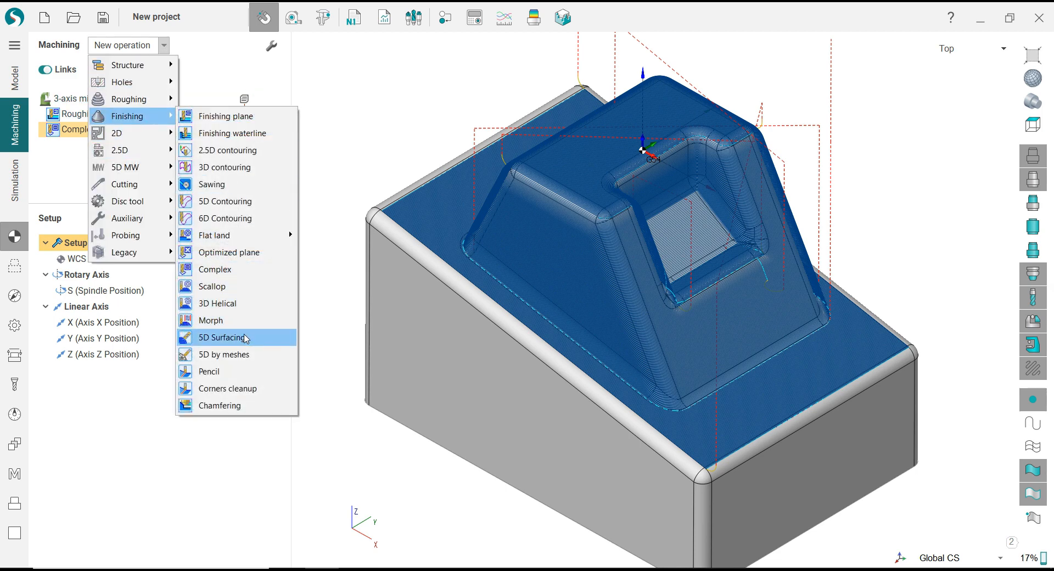
{"action": "left_click", "coordinate": [246, 337]}
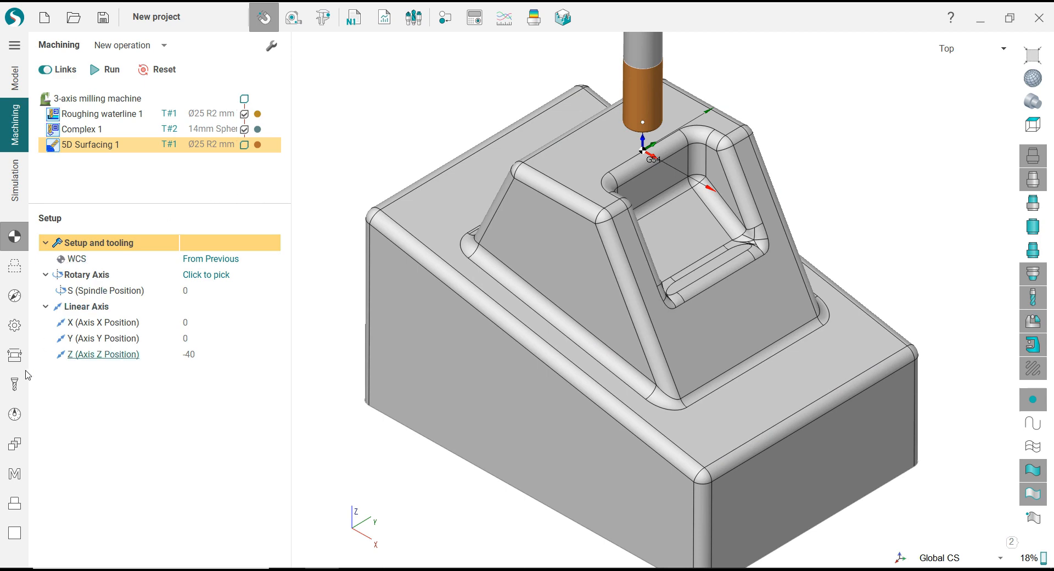
Step: Assign the existing 14mm Spherical mill from the project tools to the 5D Surfacing operation
{"action": "left_click", "coordinate": [15, 384]}
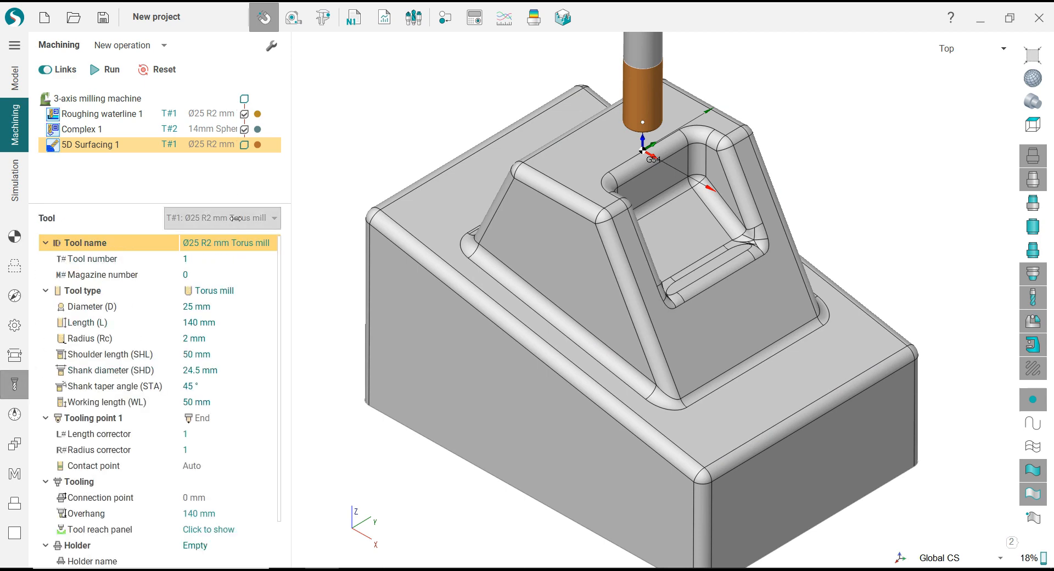
{"action": "left_click", "coordinate": [236, 218]}
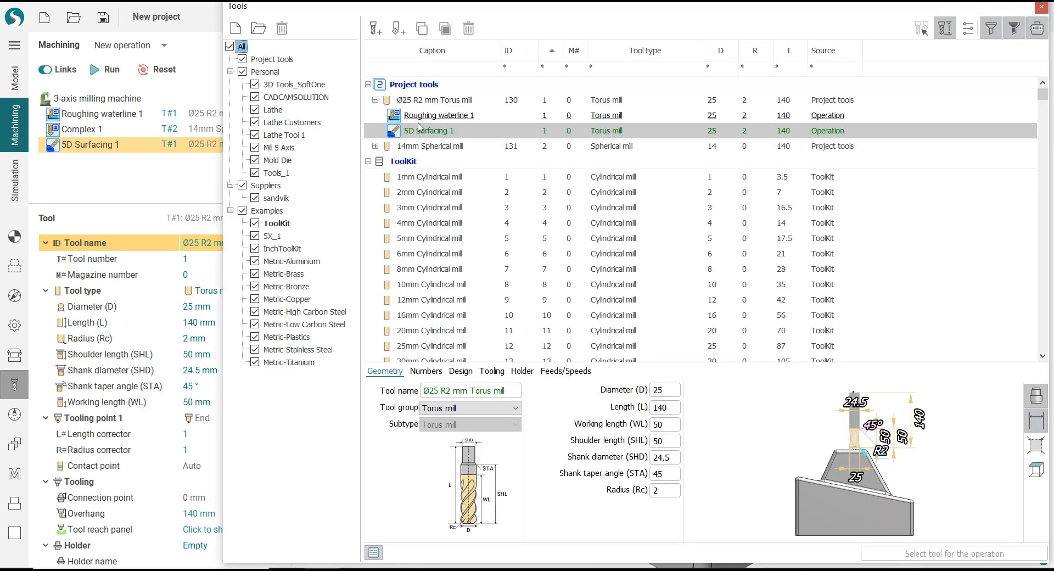
{"action": "left_click", "coordinate": [428, 146]}
{"action": "left_click", "coordinate": [884, 555]}
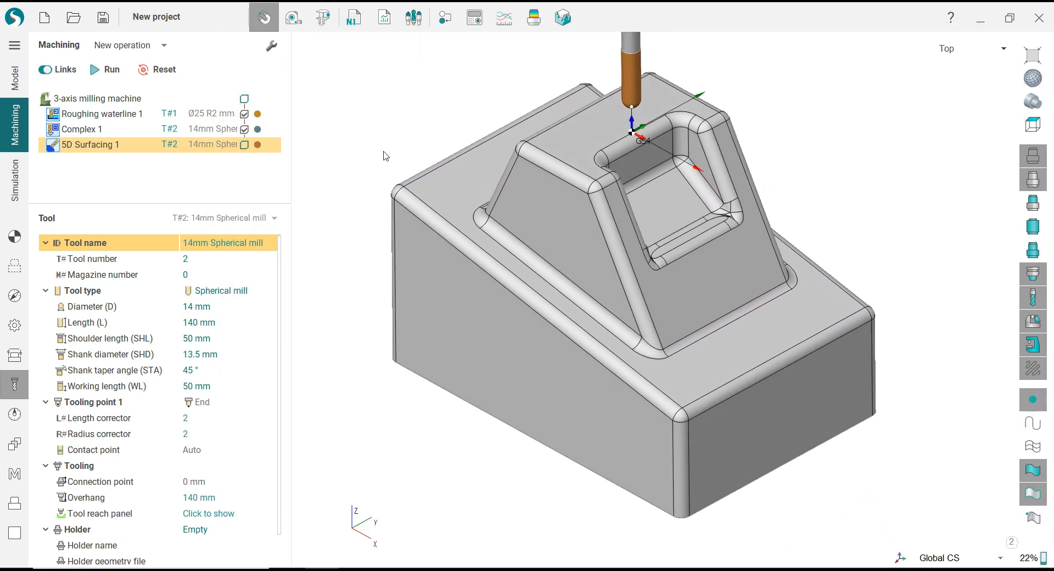
Step: Select the whole chain of fillet faces around the base block's upper rim and assign them as machining surfaces for 5D Surfacing
{"action": "left_click", "coordinate": [15, 266]}
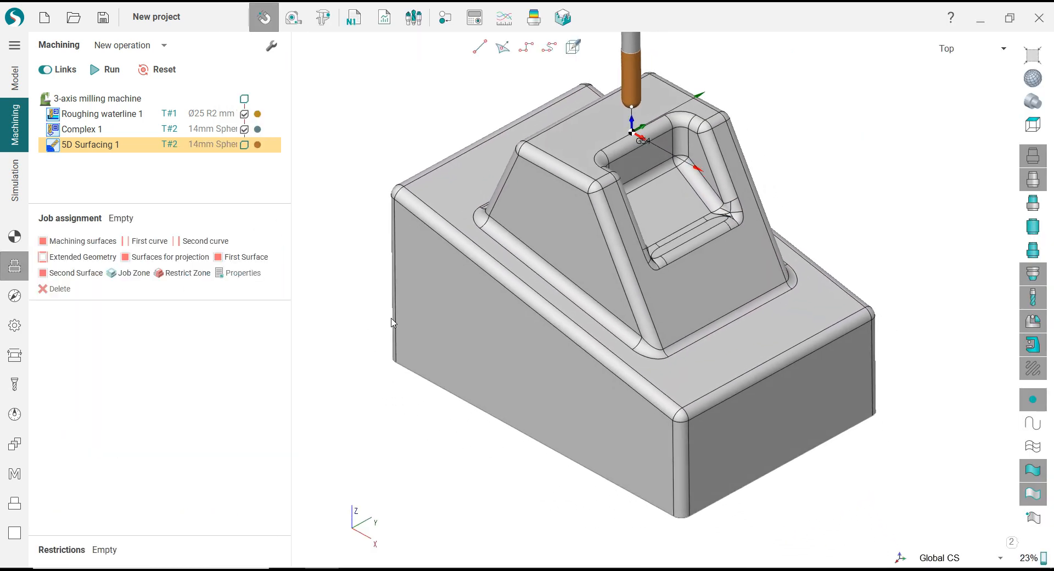
{"action": "scroll", "coordinate": [674, 416], "scroll_direction": "up", "scroll_amount": 3}
{"action": "scroll", "coordinate": [674, 416], "scroll_direction": "down", "scroll_amount": 4}
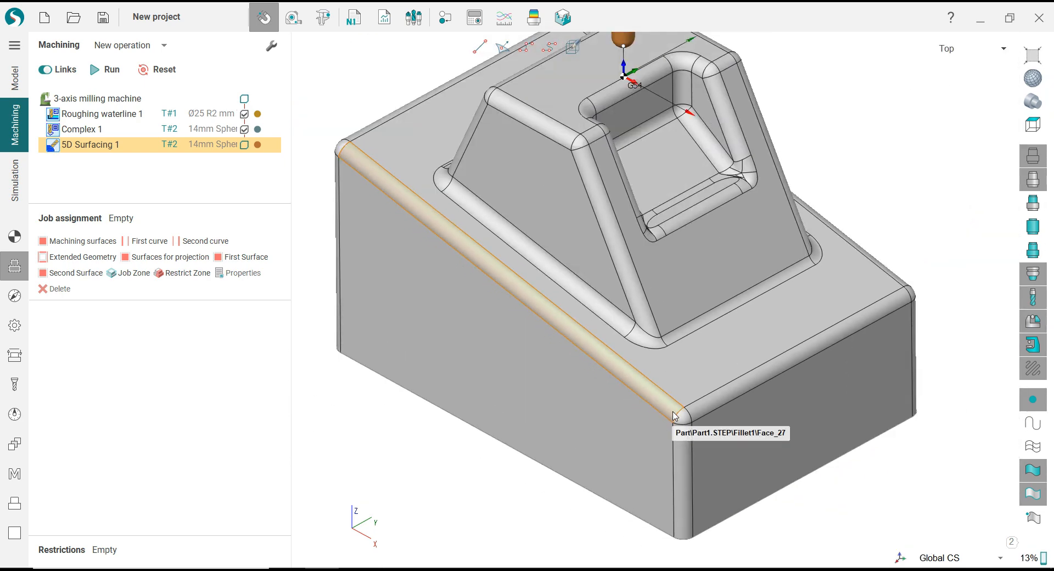
{"action": "left_click", "coordinate": [674, 416]}
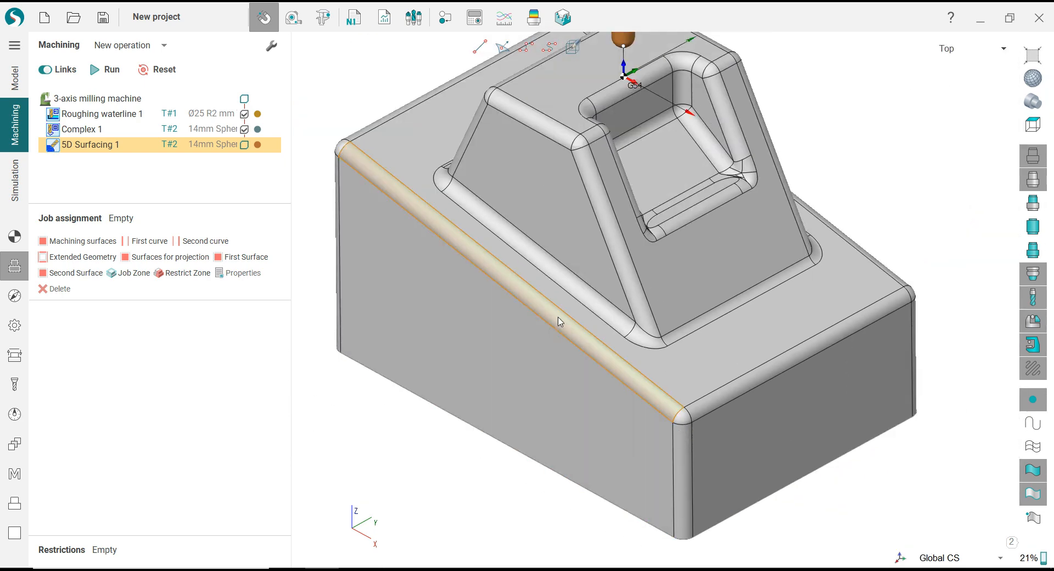
{"action": "right_click", "coordinate": [558, 317]}
{"action": "left_click", "coordinate": [621, 353]}
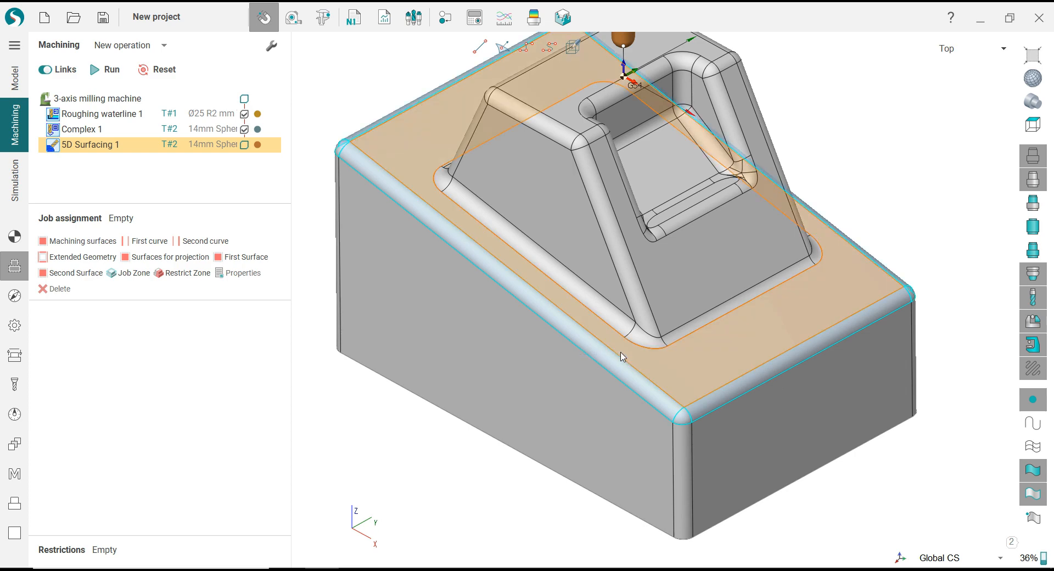
{"action": "scroll", "coordinate": [901, 454], "scroll_direction": "down", "scroll_amount": 1}
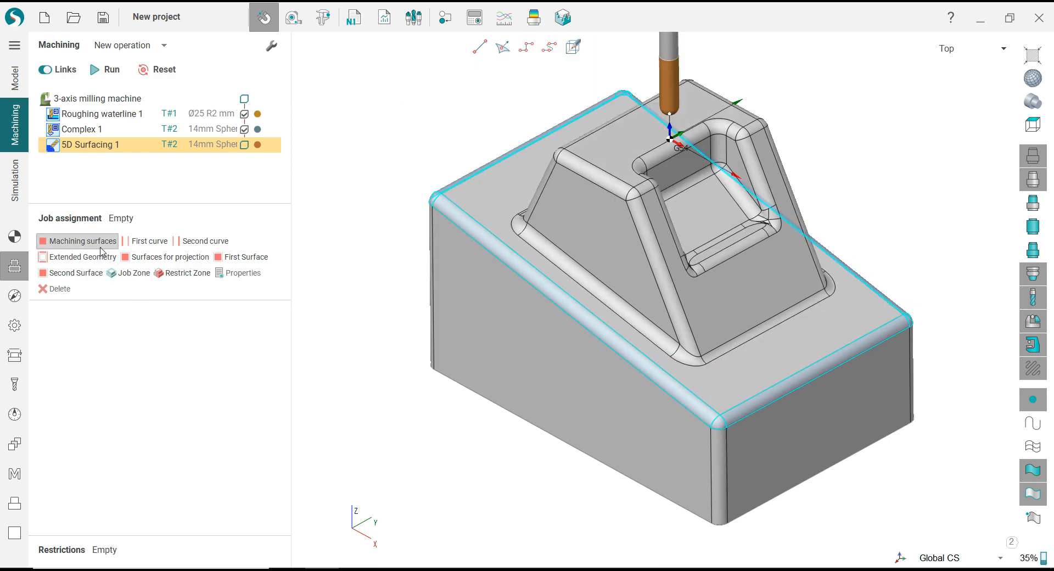
{"action": "left_click", "coordinate": [82, 241]}
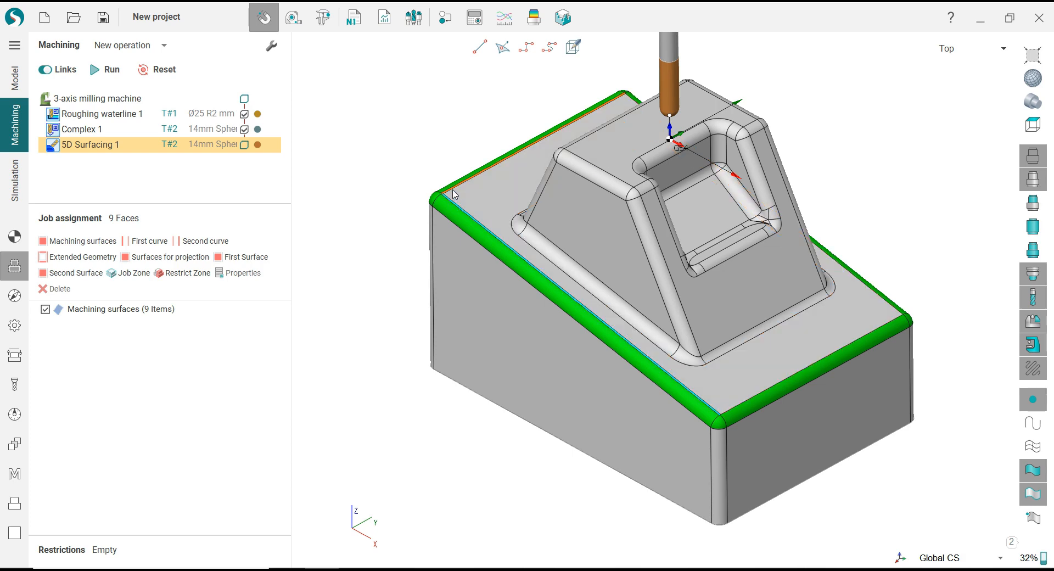
Step: Assign the inner edge loop of the rim fillet as the first curve of the 5D Surfacing operation
{"action": "left_click", "coordinate": [589, 117]}
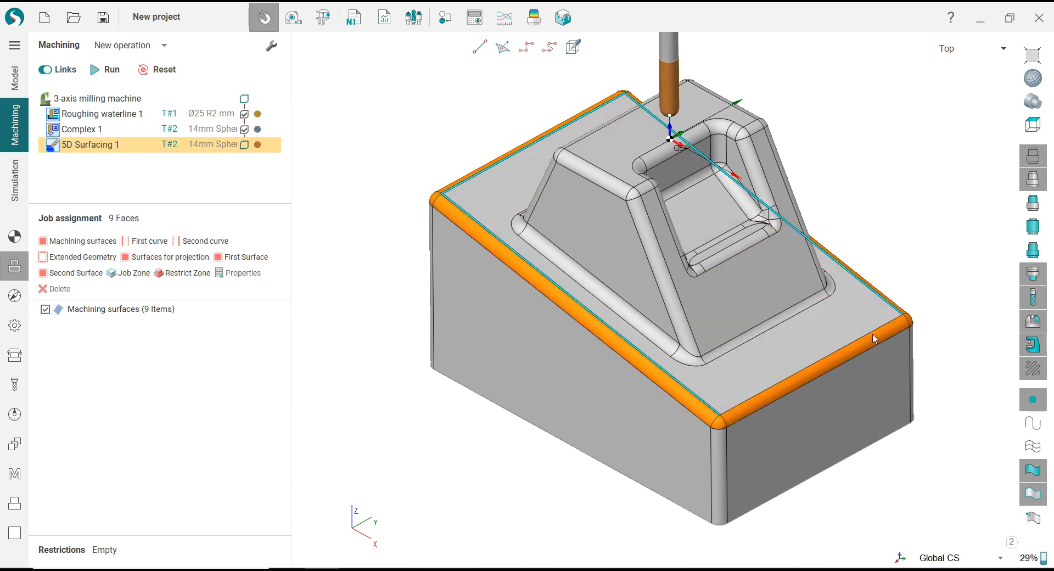
{"action": "left_click", "coordinate": [149, 240]}
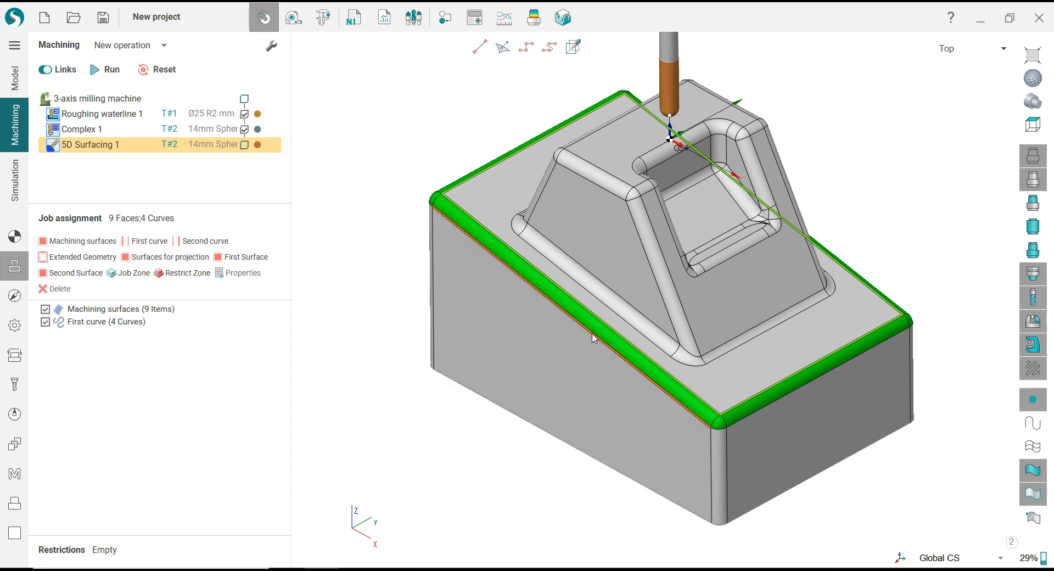
Step: Assign the outer lower edge loop of the rim fillet as the second curve of the 5D Surfacing operation
{"action": "left_click", "coordinate": [593, 334]}
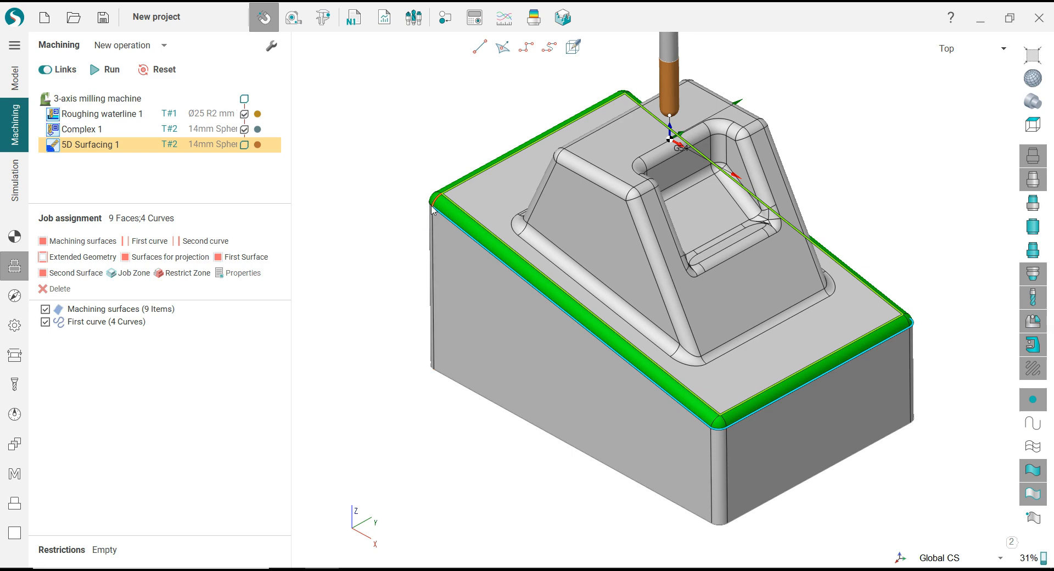
{"action": "middle_click_drag", "start_coordinate": [901, 354], "coordinate": [630, 360]}
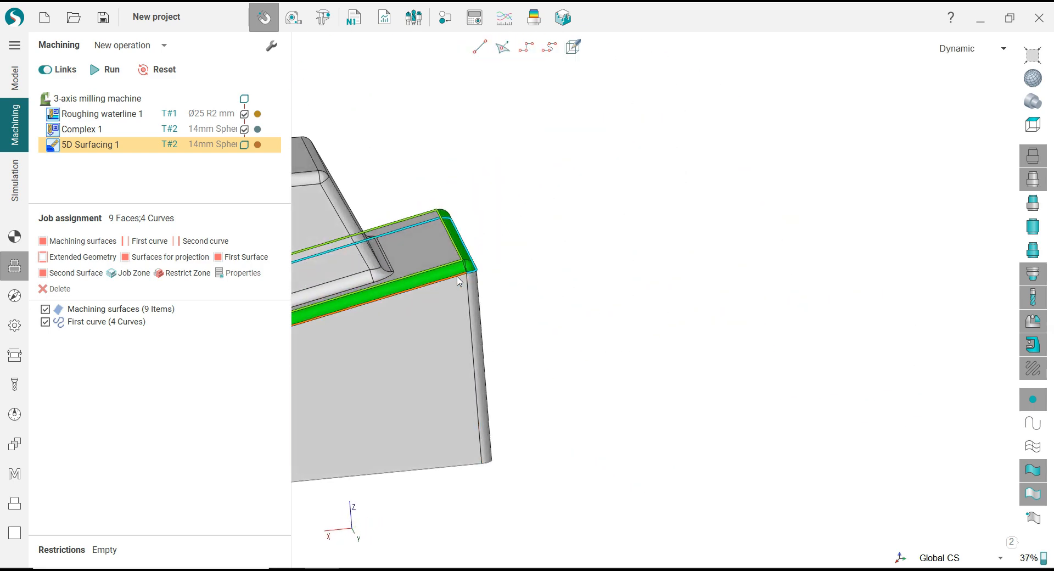
{"action": "scroll", "coordinate": [778, 242], "scroll_direction": "down", "scroll_amount": 3}
{"action": "left_click", "coordinate": [205, 241]}
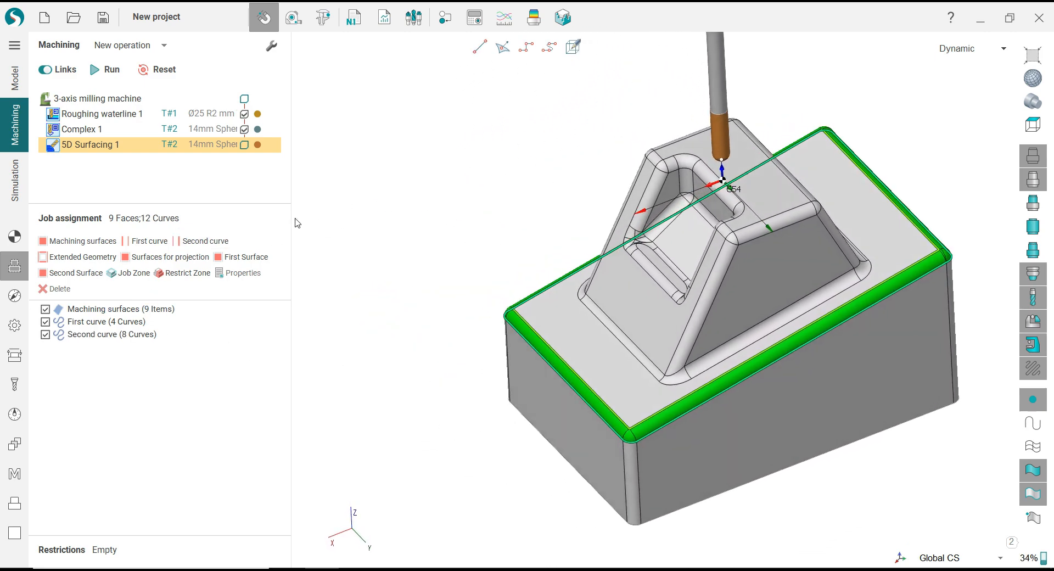
Step: Set the 5D Surfacing strategy to Morph between two curves with a step of 1
{"action": "left_click", "coordinate": [22, 296]}
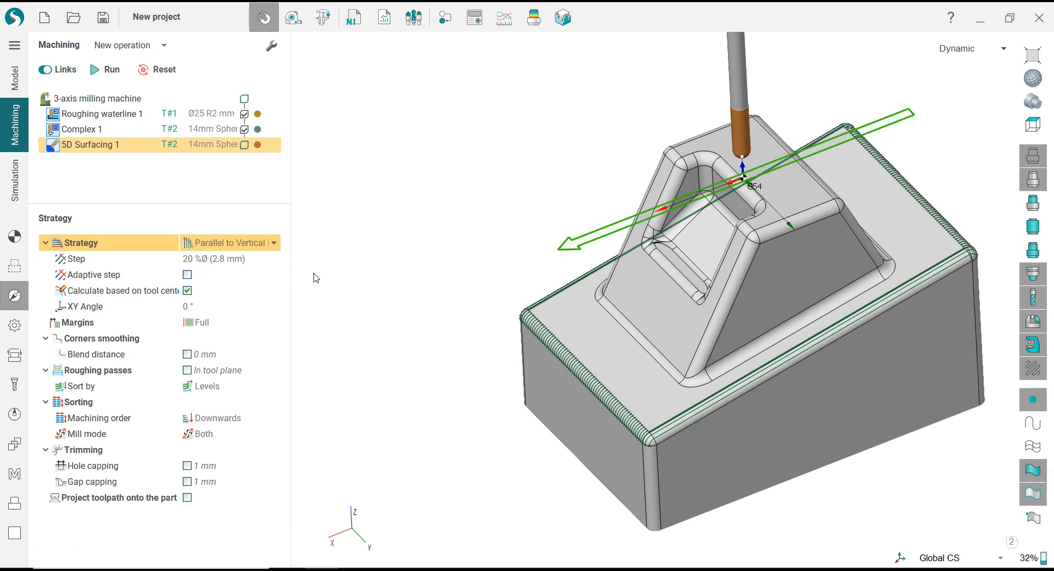
{"action": "left_click", "coordinate": [259, 249]}
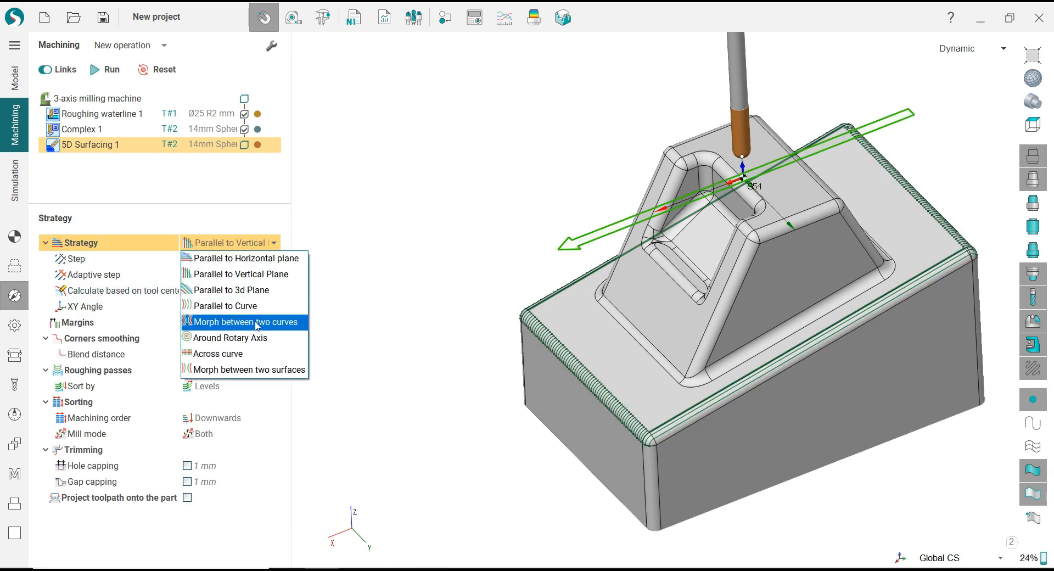
{"action": "left_click", "coordinate": [288, 327]}
{"action": "left_click", "coordinate": [253, 258]}
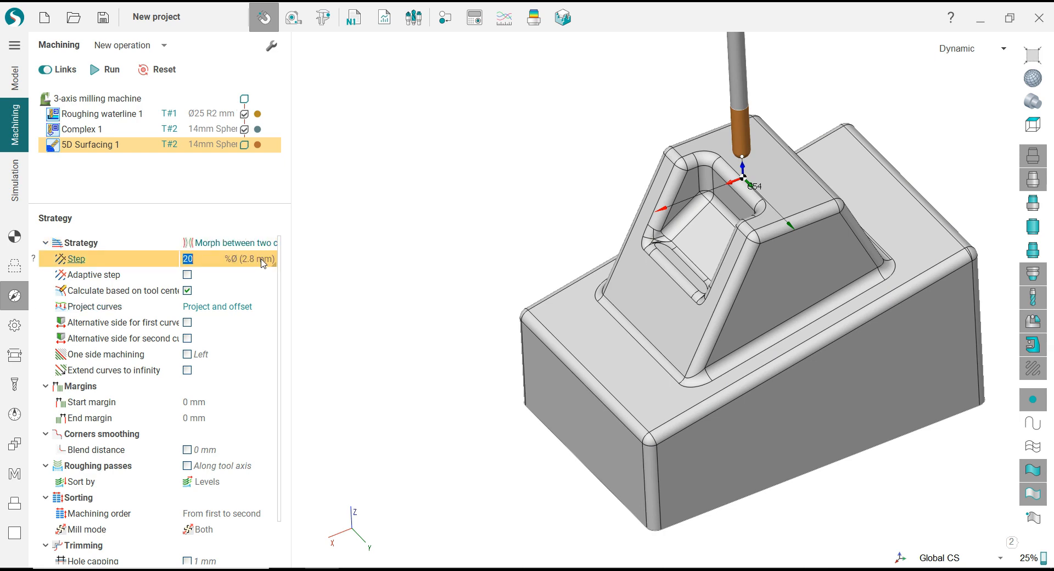
{"action": "left_click", "coordinate": [258, 275]}
{"action": "type", "text": "1"}
Step: Edit the part-check tolerance and set the safe level to 20 mm from the part for 5D Surfacing
{"action": "left_click", "coordinate": [15, 325]}
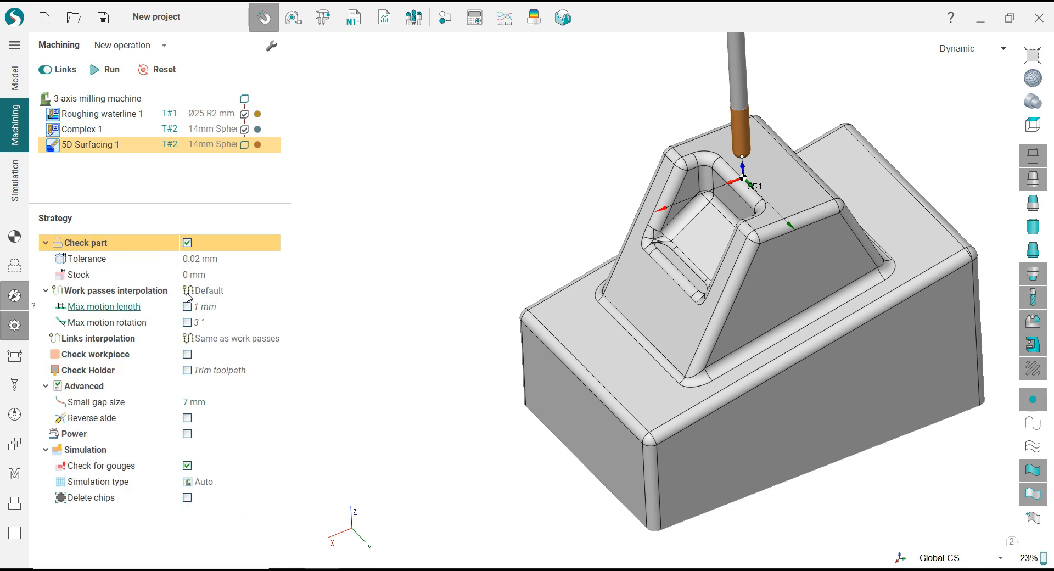
{"action": "left_click", "coordinate": [212, 259]}
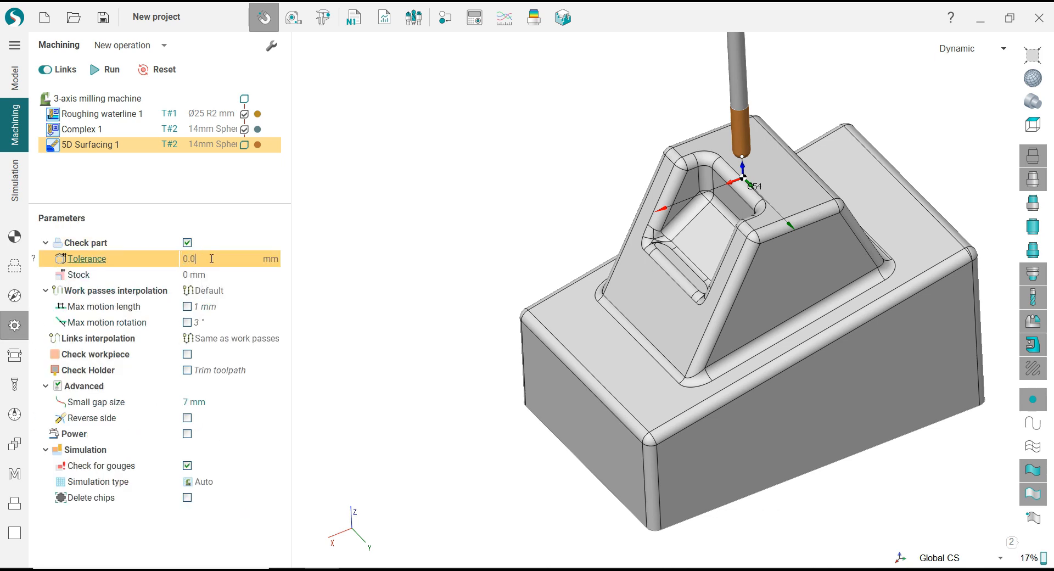
{"action": "left_click", "coordinate": [20, 358]}
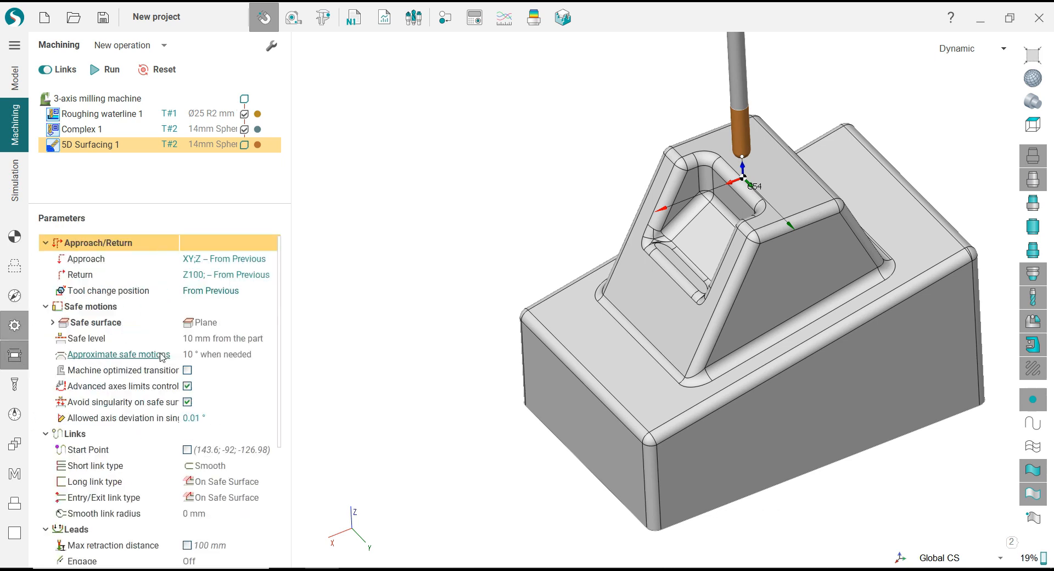
{"action": "left_click", "coordinate": [199, 338]}
{"action": "type", "text": "20"}
{"action": "key", "text": "Return"}
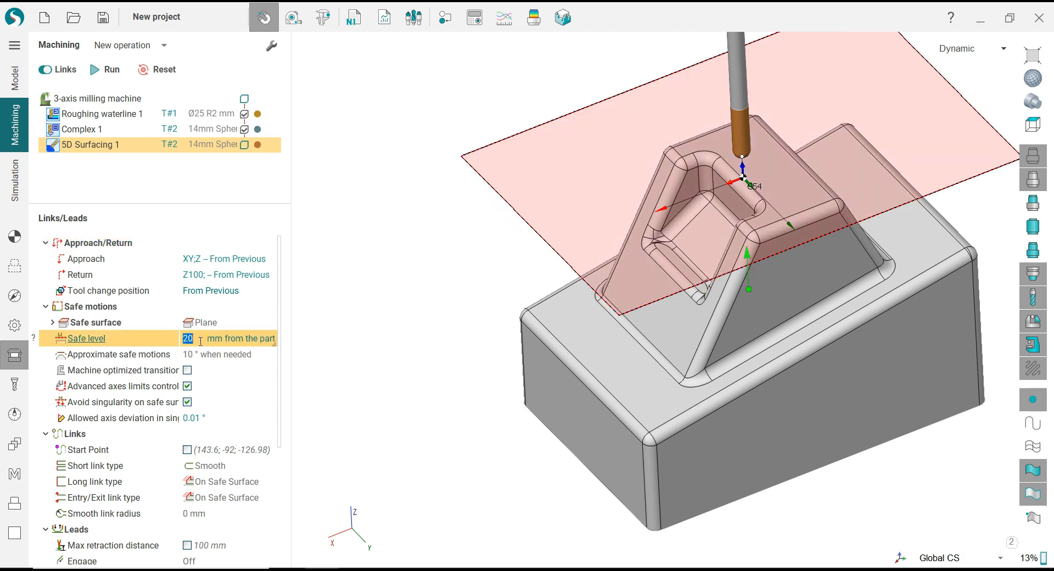
Step: Disable leads for short links and set the engage to By Horizontal Arc with a 90° angle and 50 %Ø radius
{"action": "scroll", "coordinate": [225, 443], "scroll_direction": "down", "scroll_amount": 3}
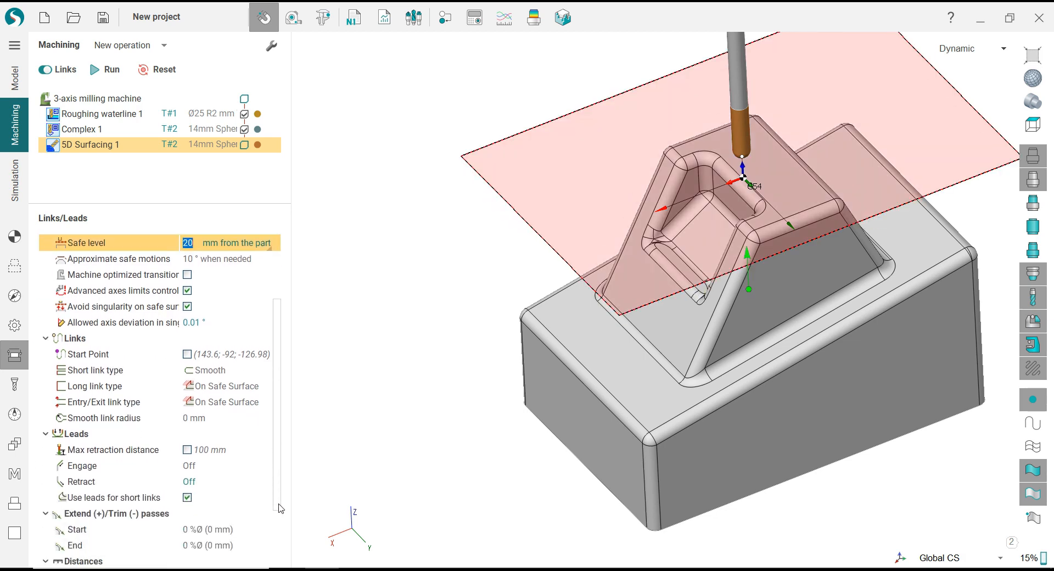
{"action": "left_click", "coordinate": [189, 435]}
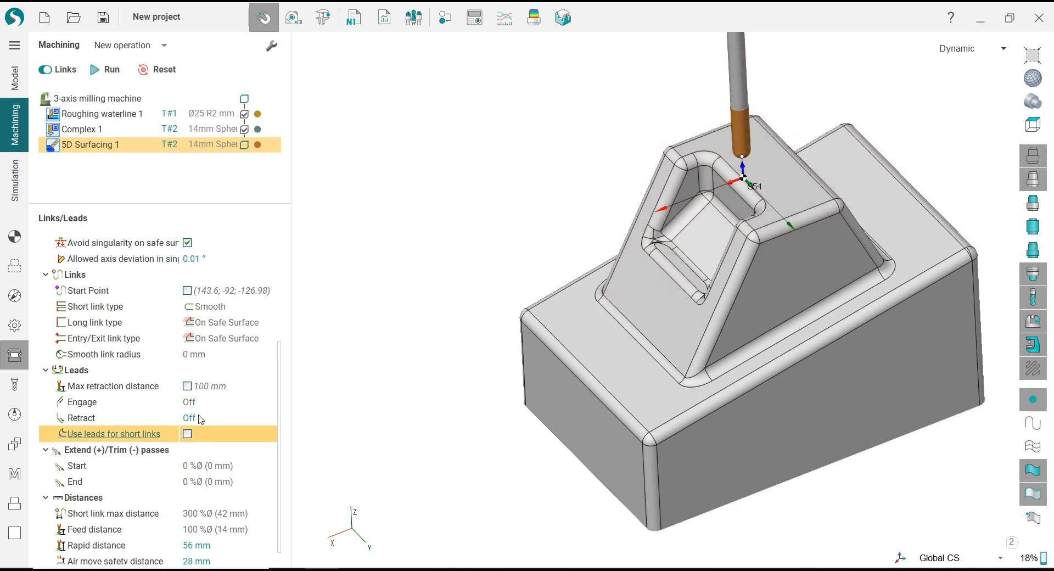
{"action": "left_click", "coordinate": [204, 402]}
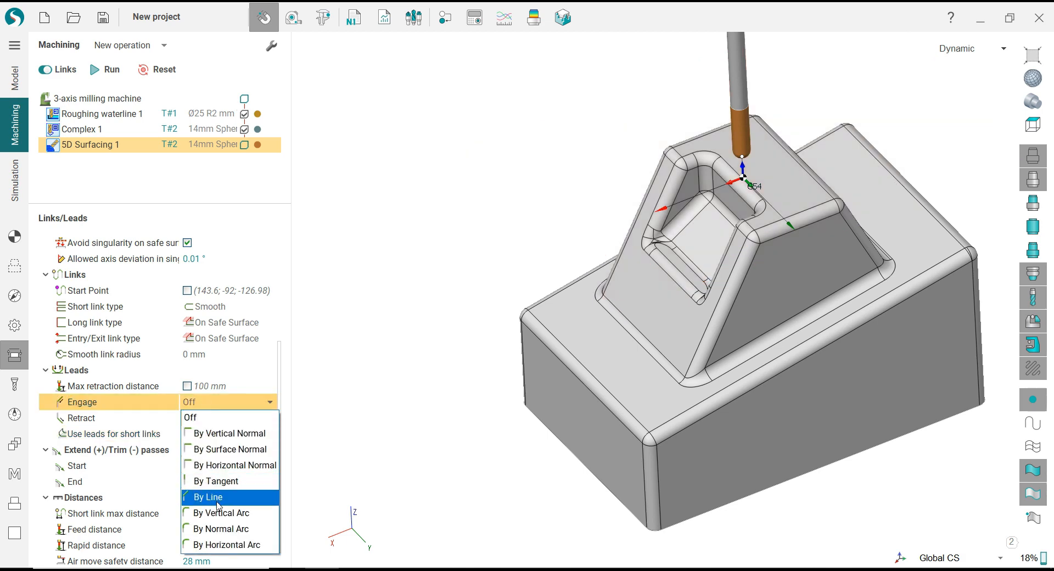
{"action": "left_click", "coordinate": [227, 545]}
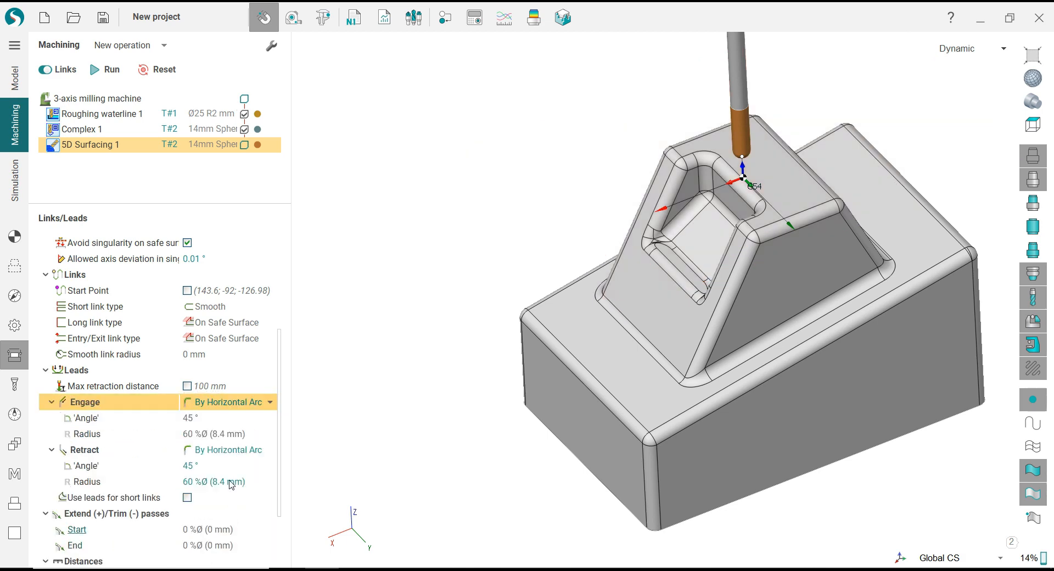
{"action": "left_click", "coordinate": [221, 419]}
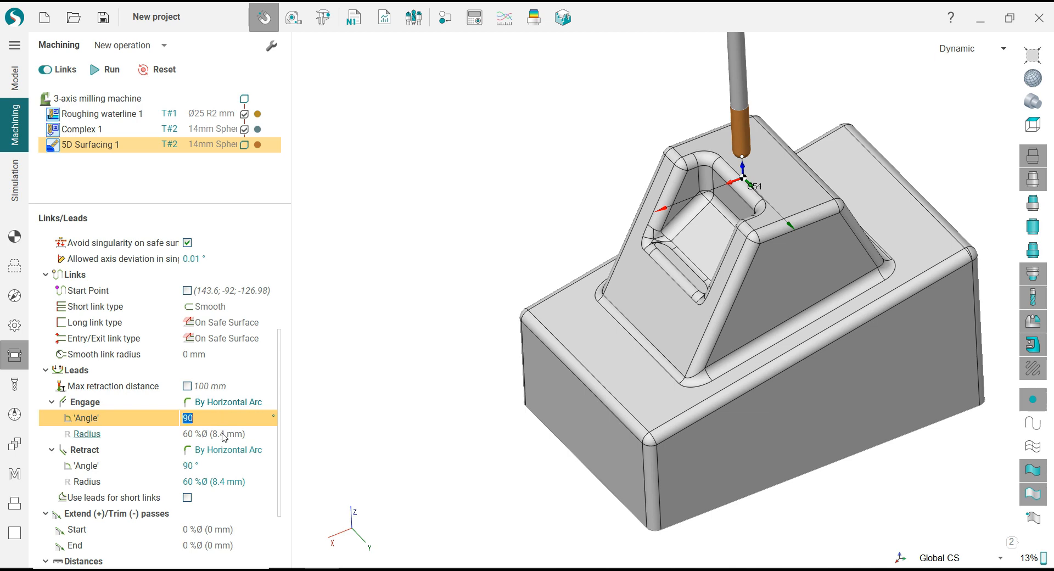
{"action": "left_click", "coordinate": [224, 434]}
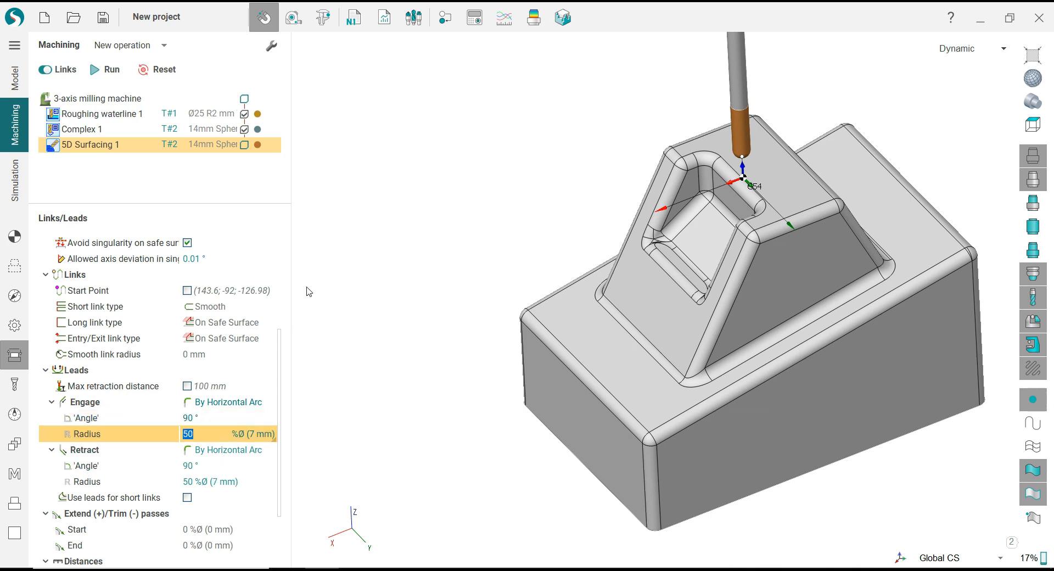
Step: Calculate the 5D Surfacing toolpath
{"action": "left_click", "coordinate": [107, 69]}
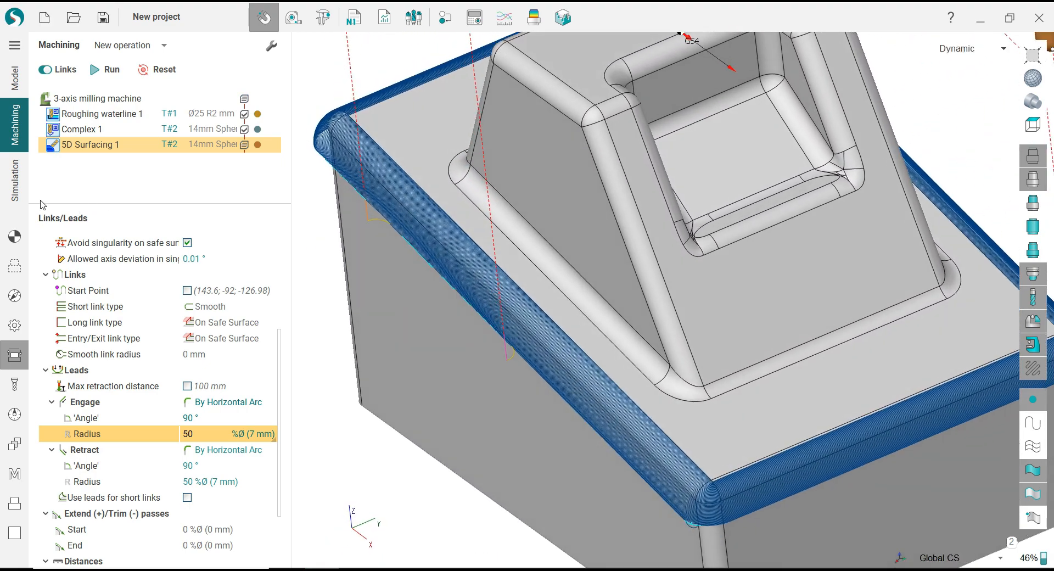
{"action": "left_click", "coordinate": [15, 236]}
Step: Examine the 5D Surfacing passes, corner transitions and lead-in arcs around the block's rim from several sides
{"action": "scroll", "coordinate": [712, 462], "scroll_direction": "up", "scroll_amount": 6}
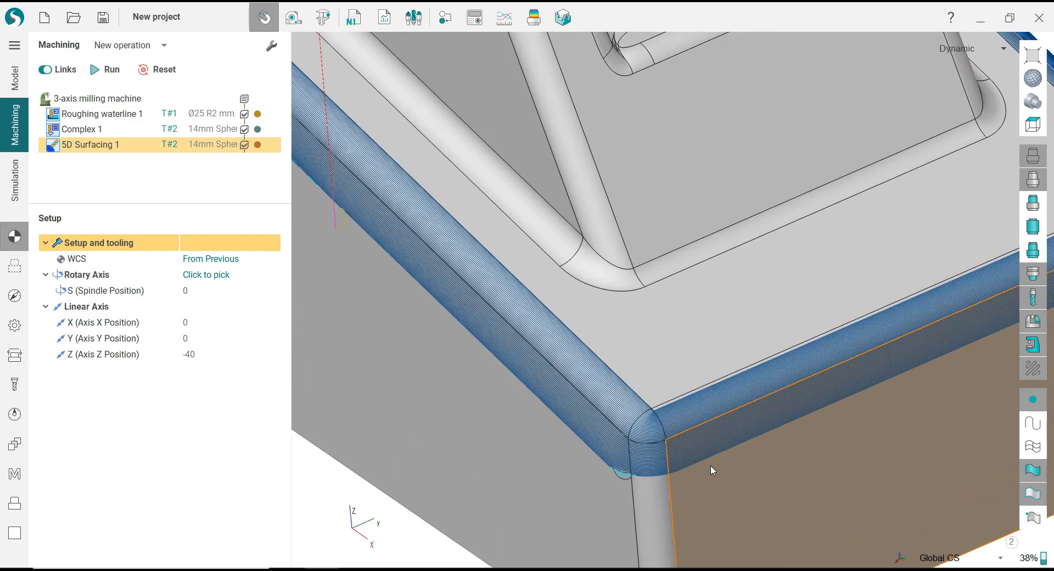
{"action": "mouse_move", "coordinate": [604, 417]}
{"action": "middle_mouse_down"}
{"action": "mouse_move", "coordinate": [610, 522]}
{"action": "mouse_move", "coordinate": [628, 513]}
{"action": "mouse_move", "coordinate": [596, 404]}
{"action": "middle_mouse_up"}
{"action": "scroll", "coordinate": [596, 404], "scroll_direction": "down", "scroll_amount": 8}
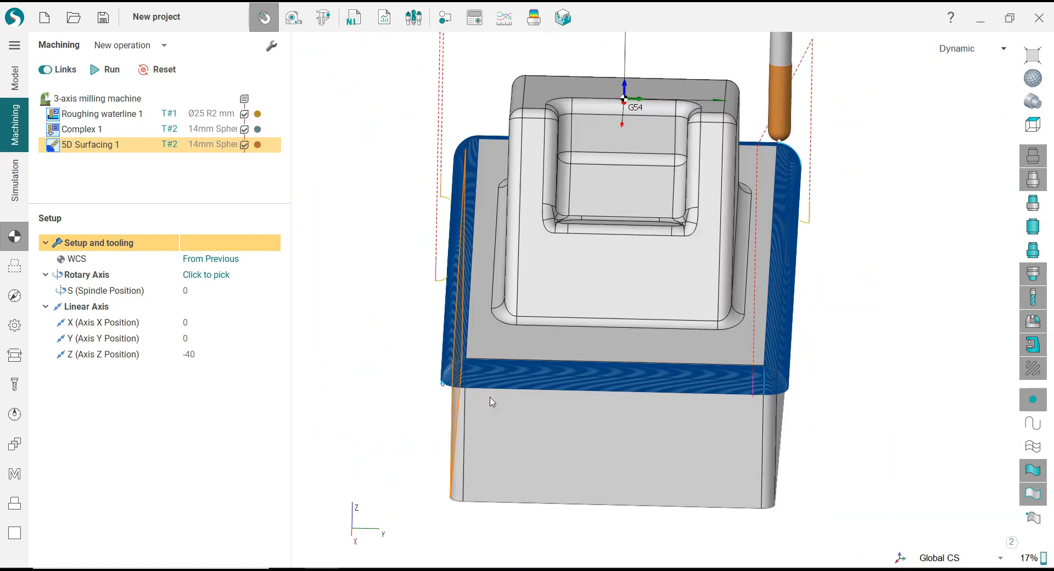
{"action": "middle_click_drag", "start_coordinate": [492, 403], "coordinate": [703, 427]}
{"action": "scroll", "coordinate": [692, 419], "scroll_direction": "up", "scroll_amount": 7}
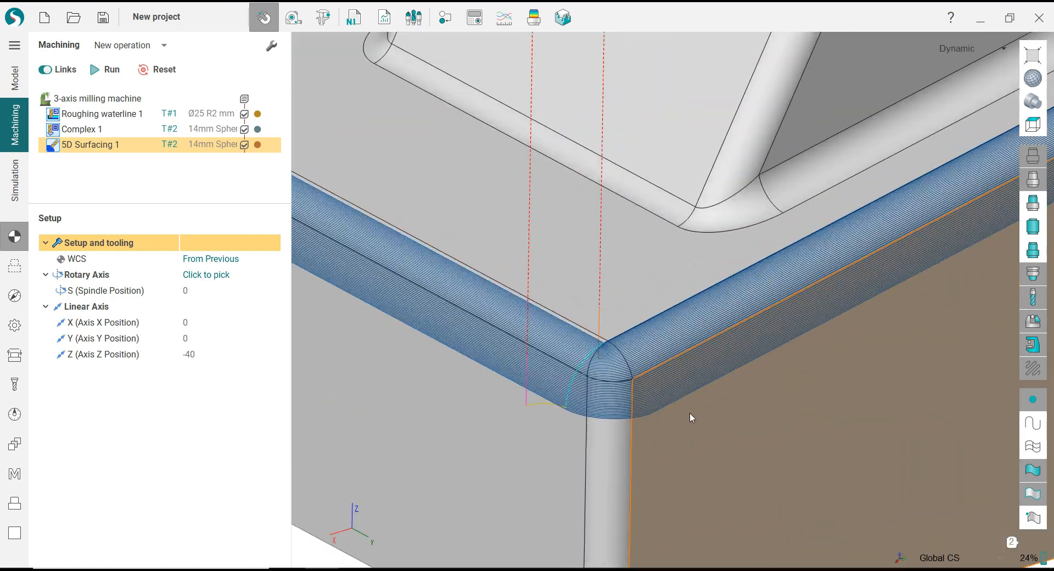
{"action": "middle_click_drag", "start_coordinate": [592, 374], "coordinate": [756, 372]}
{"action": "scroll", "coordinate": [546, 410], "scroll_direction": "down", "scroll_amount": 5}
{"action": "scroll", "coordinate": [537, 412], "scroll_direction": "down", "scroll_amount": 4}
{"action": "scroll", "coordinate": [755, 372], "scroll_direction": "up", "scroll_amount": 4}
{"action": "scroll", "coordinate": [755, 374], "scroll_direction": "up", "scroll_amount": 3}
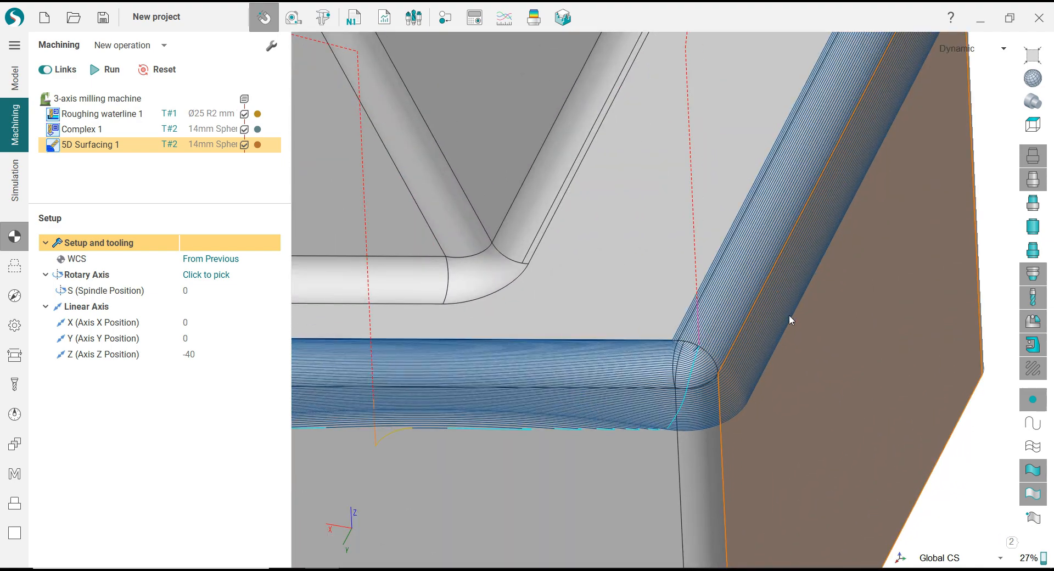
{"action": "scroll", "coordinate": [790, 314], "scroll_direction": "down", "scroll_amount": 2}
{"action": "scroll", "coordinate": [790, 318], "scroll_direction": "down", "scroll_amount": 3}
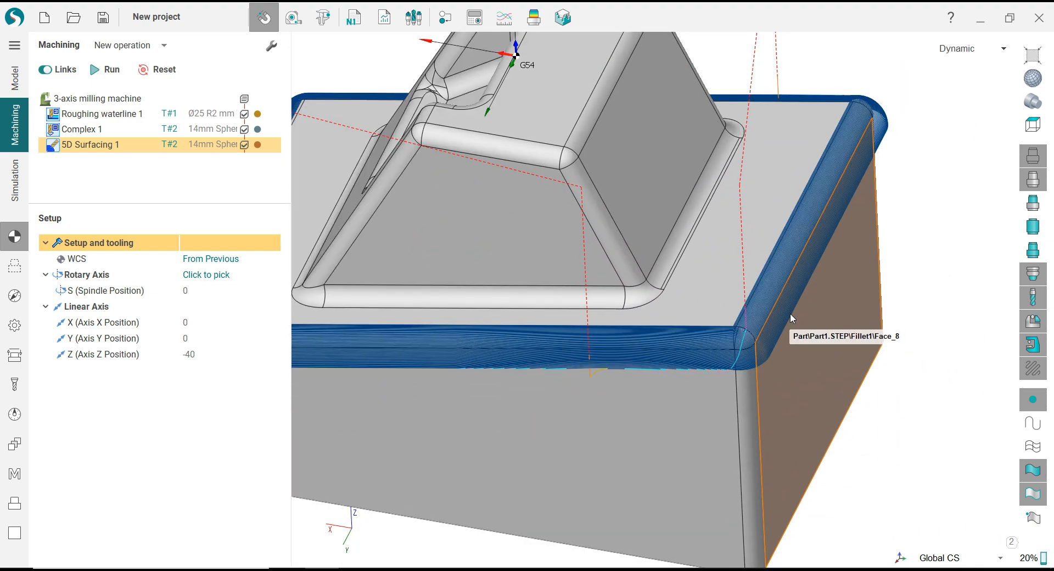
{"action": "scroll", "coordinate": [791, 318], "scroll_direction": "down", "scroll_amount": 2}
{"action": "scroll", "coordinate": [790, 313], "scroll_direction": "up", "scroll_amount": 6}
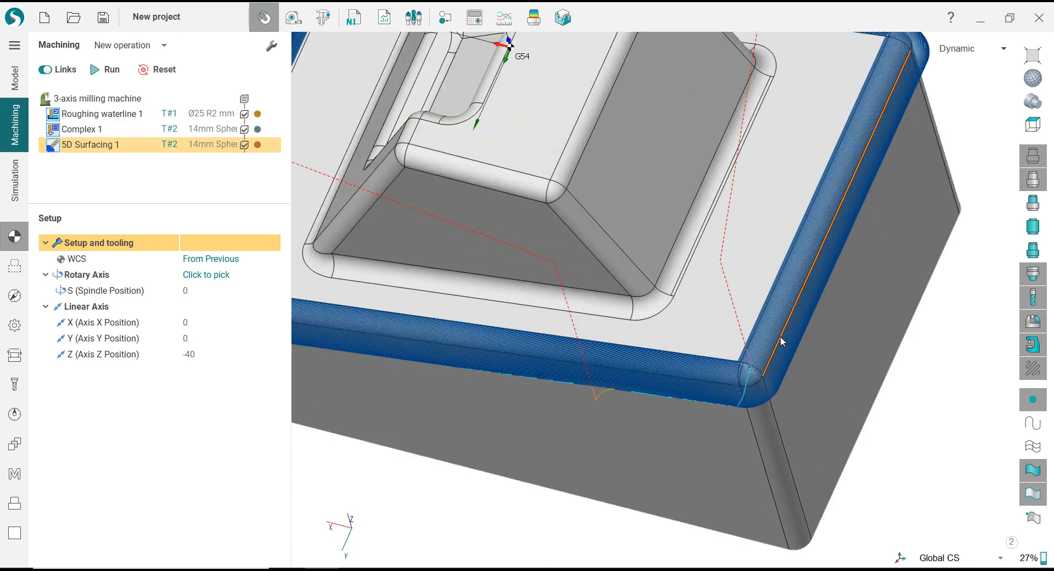
{"action": "middle_click_drag", "start_coordinate": [754, 378], "coordinate": [782, 328]}
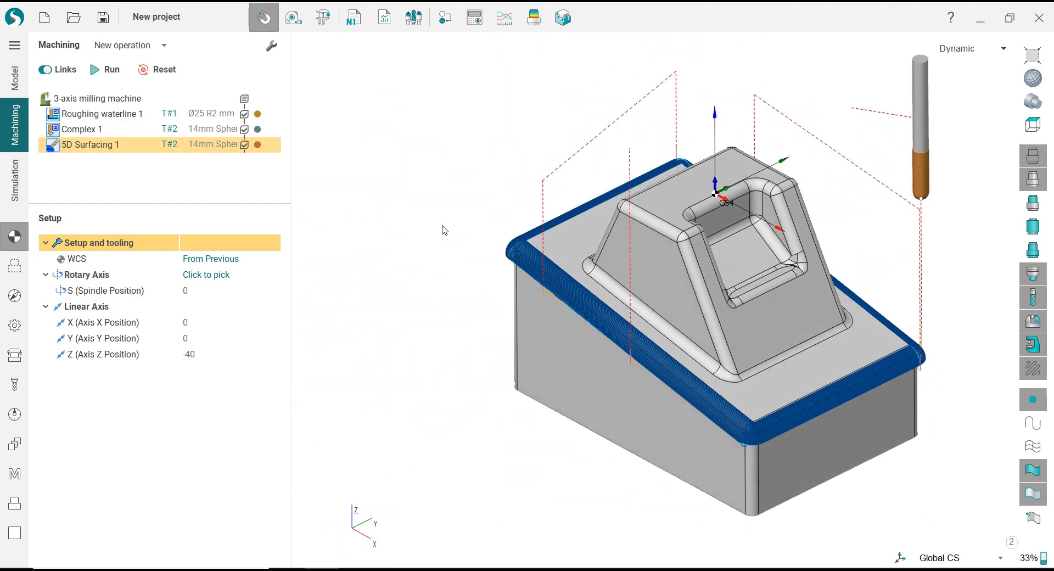
Step: Check the machined result against the part with the colour-coded deviation comparison, and return to the toolpath display
{"action": "left_click", "coordinate": [534, 20]}
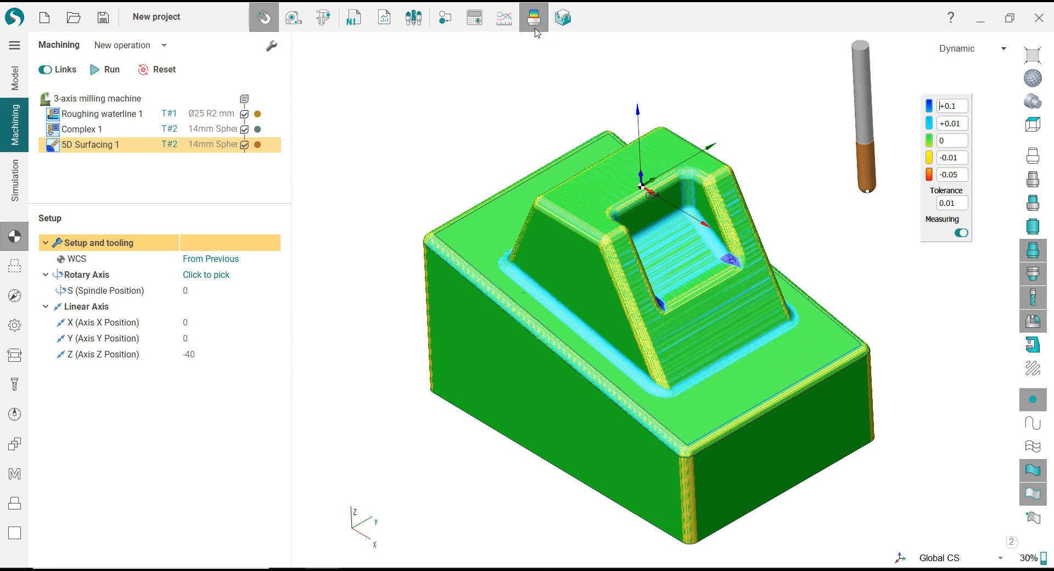
{"action": "left_click", "coordinate": [536, 27]}
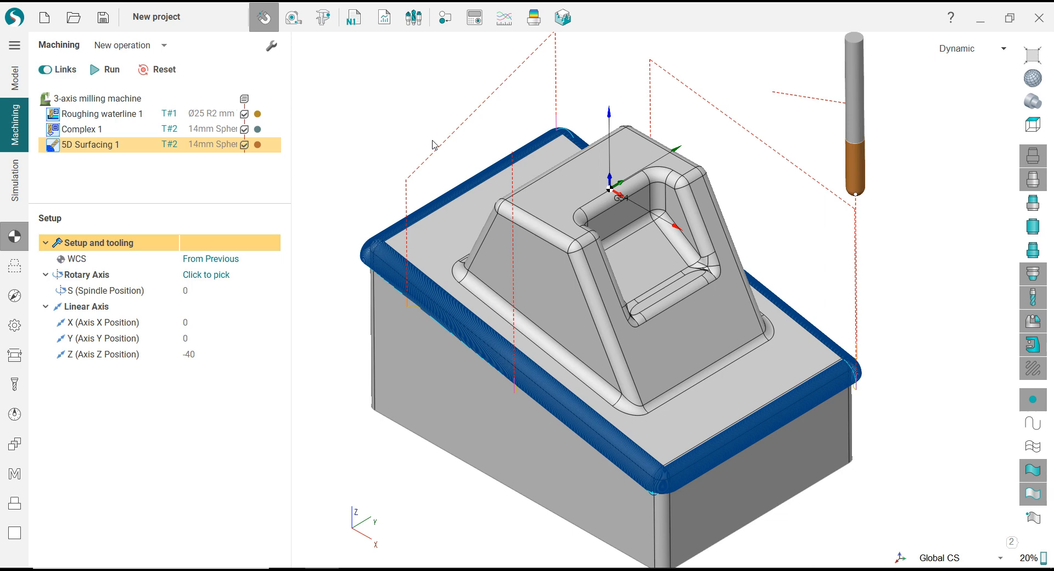
{"action": "middle_click_drag", "start_coordinate": [429, 133], "coordinate": [445, 132]}
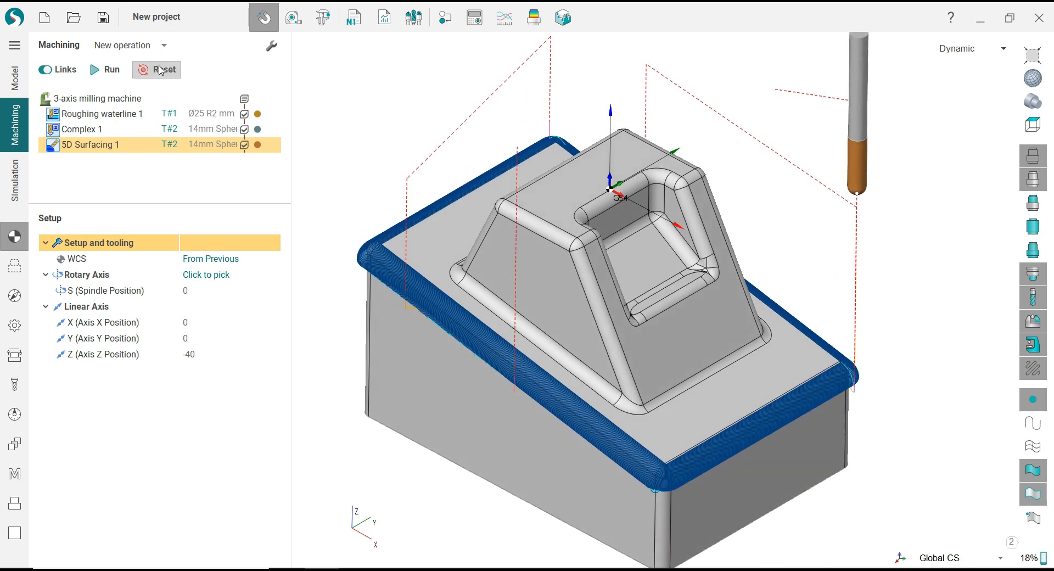
Step: Add a Corners cleanup finishing operation after 5D Surfacing 1
{"action": "left_click", "coordinate": [164, 46]}
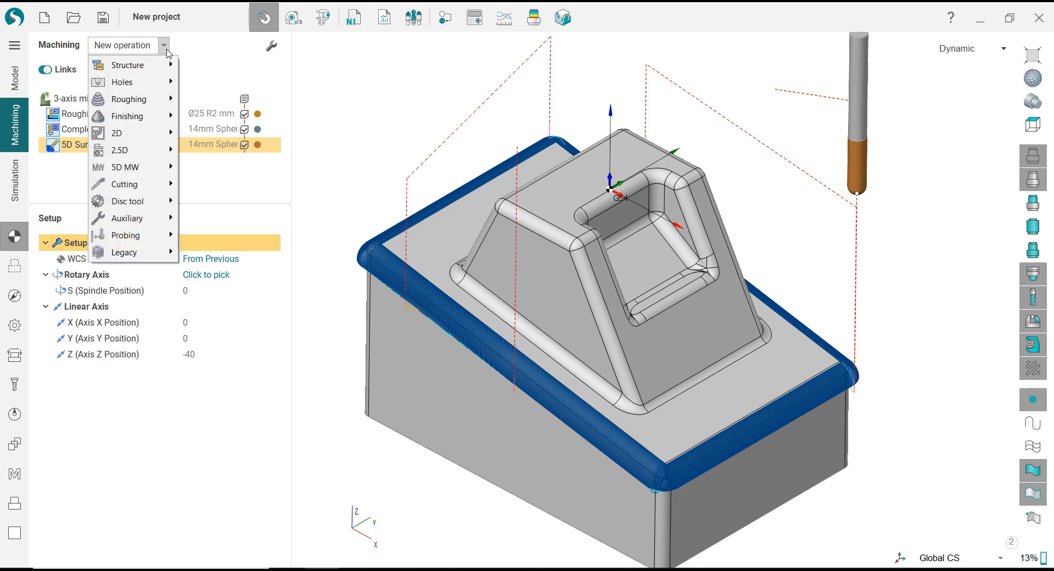
{"action": "mouse_move", "coordinate": [152, 120]}
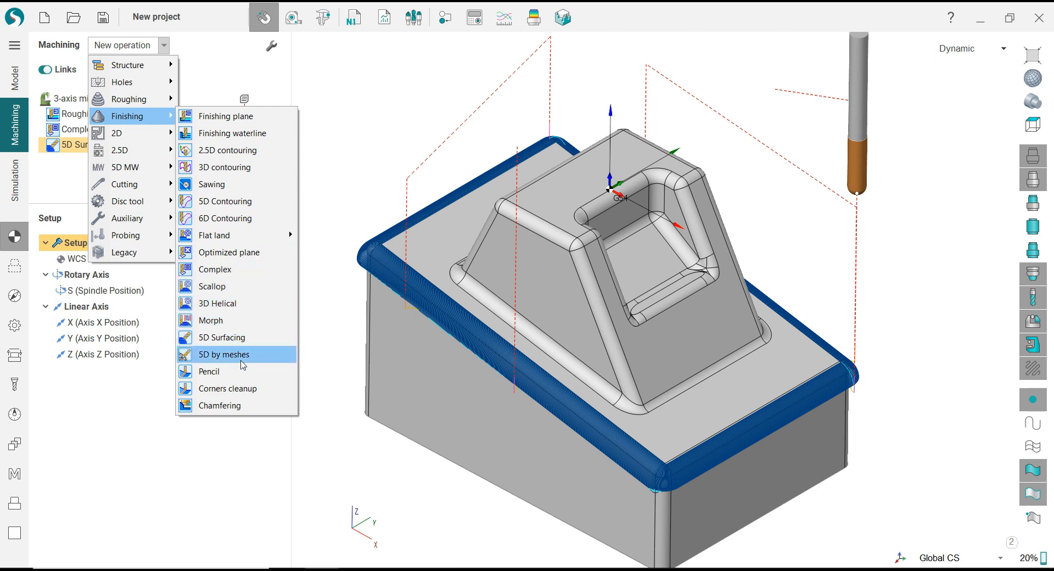
{"action": "left_click", "coordinate": [244, 388]}
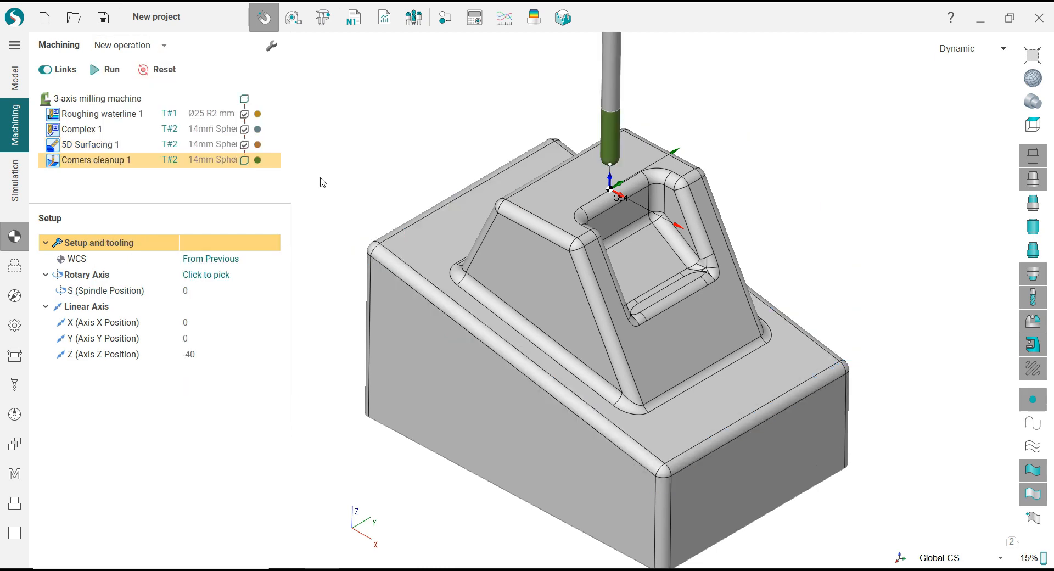
Step: Set the Corners cleanup spherical mill's diameter to 8 mm and its shank diameter to 7.5 mm
{"action": "left_click", "coordinate": [14, 384]}
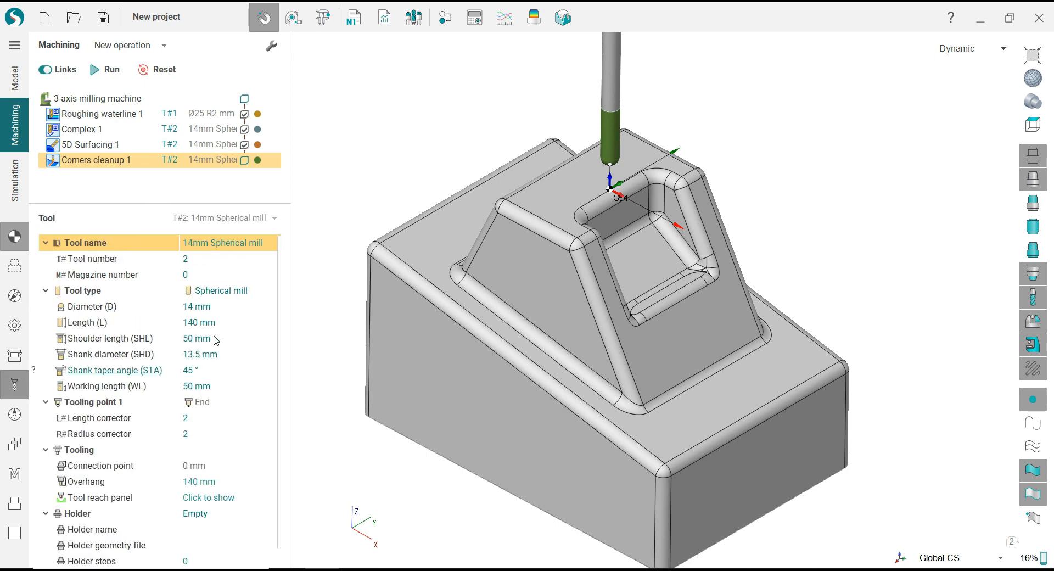
{"action": "left_click", "coordinate": [218, 308]}
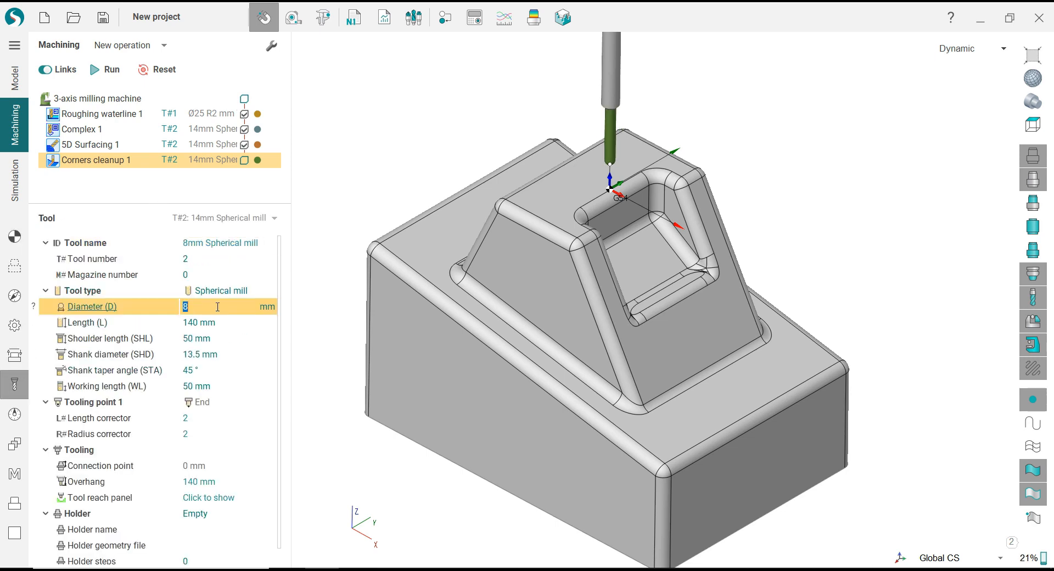
{"action": "key", "text": "Return"}
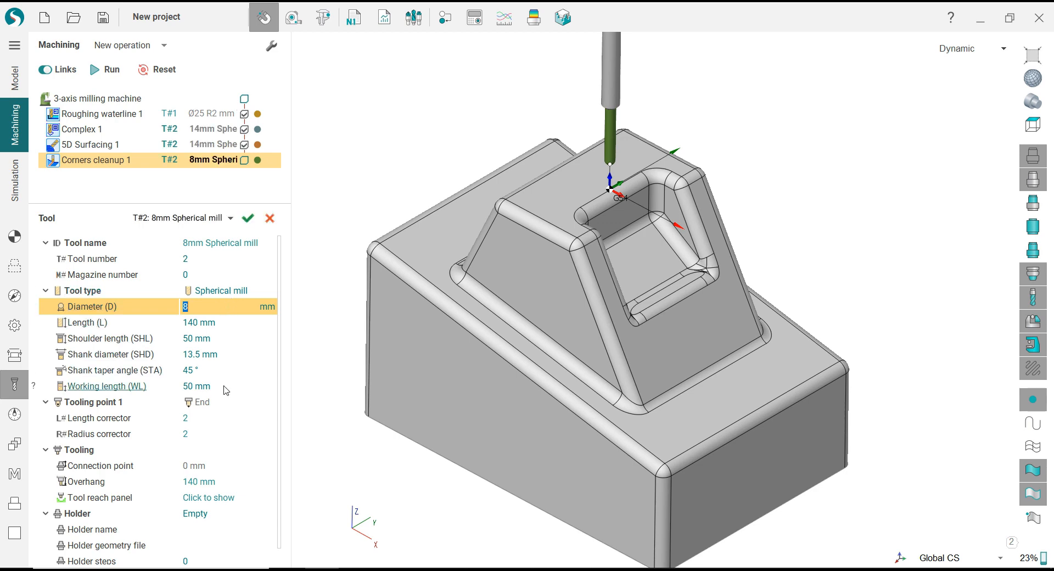
{"action": "left_click", "coordinate": [225, 356]}
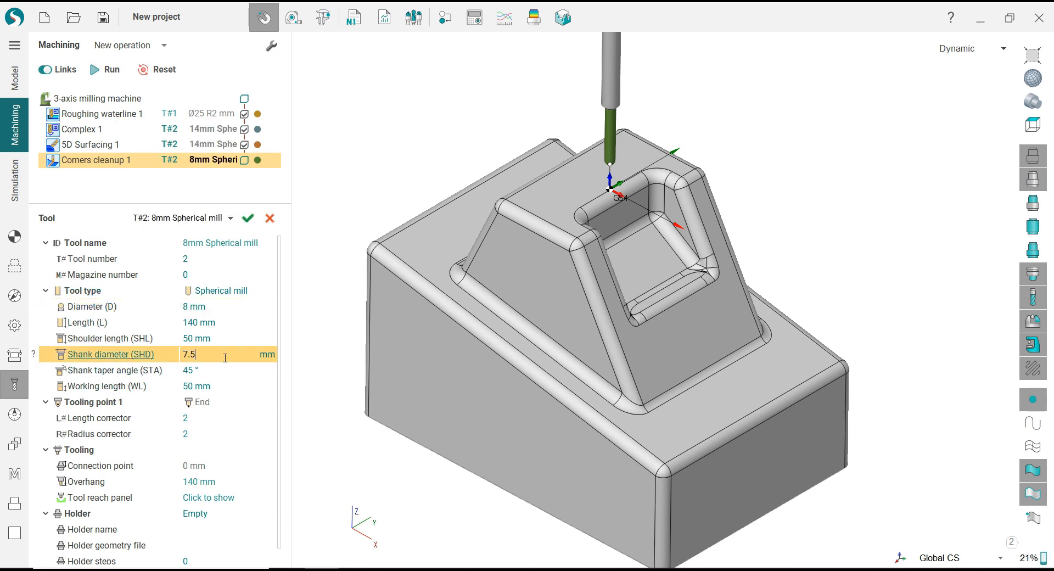
{"action": "type", "text": "7.5"}
{"action": "key", "text": "Return"}
Step: Set the spherical mill's working length and shoulder length to 25 mm each
{"action": "left_click", "coordinate": [224, 385]}
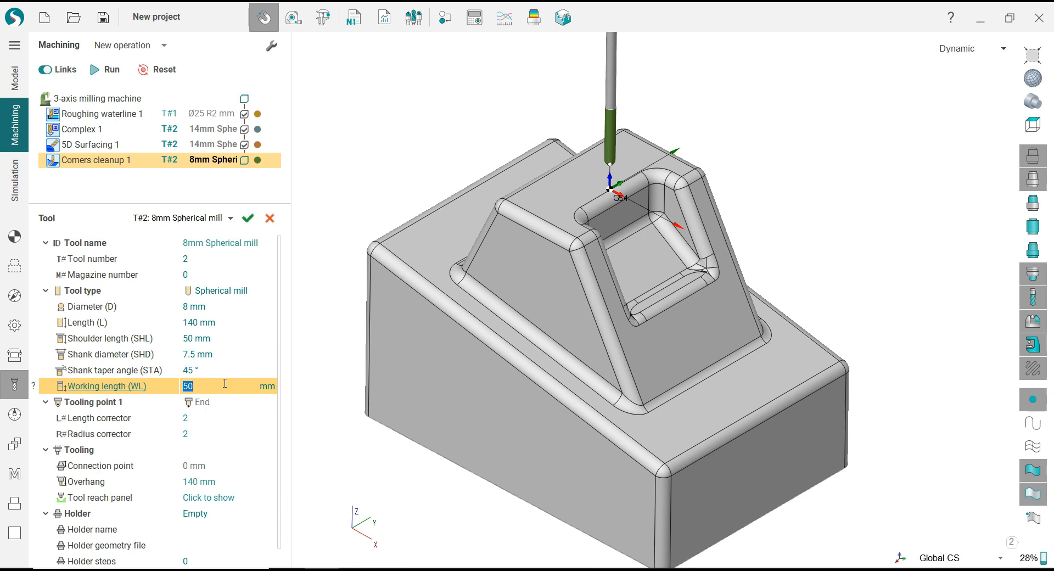
{"action": "type", "text": "25"}
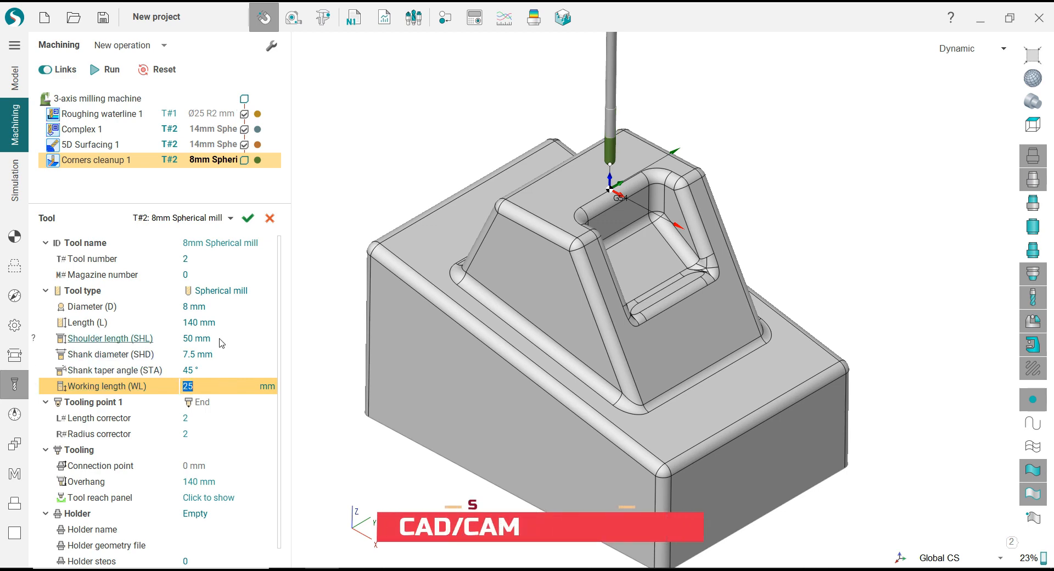
{"action": "key", "text": "Return"}
{"action": "left_click", "coordinate": [220, 338]}
{"action": "key", "text": "Return"}
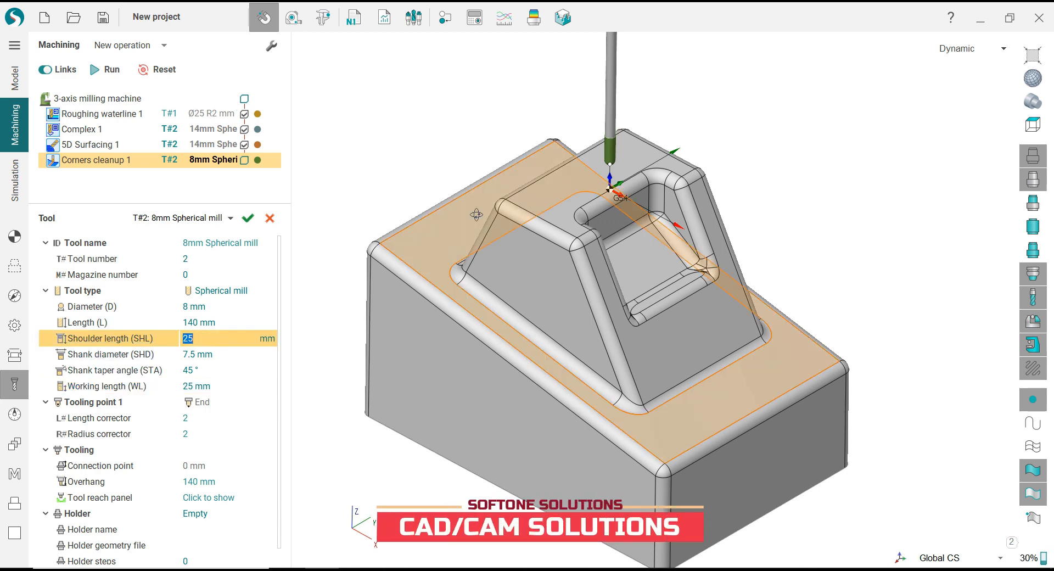
Step: Set the 8 mm spherical mill's length to 100 mm and apply it as separate tool number 3
{"action": "middle_click_drag", "start_coordinate": [497, 330], "coordinate": [466, 323]}
{"action": "scroll", "coordinate": [461, 328], "scroll_direction": "down", "scroll_amount": 2}
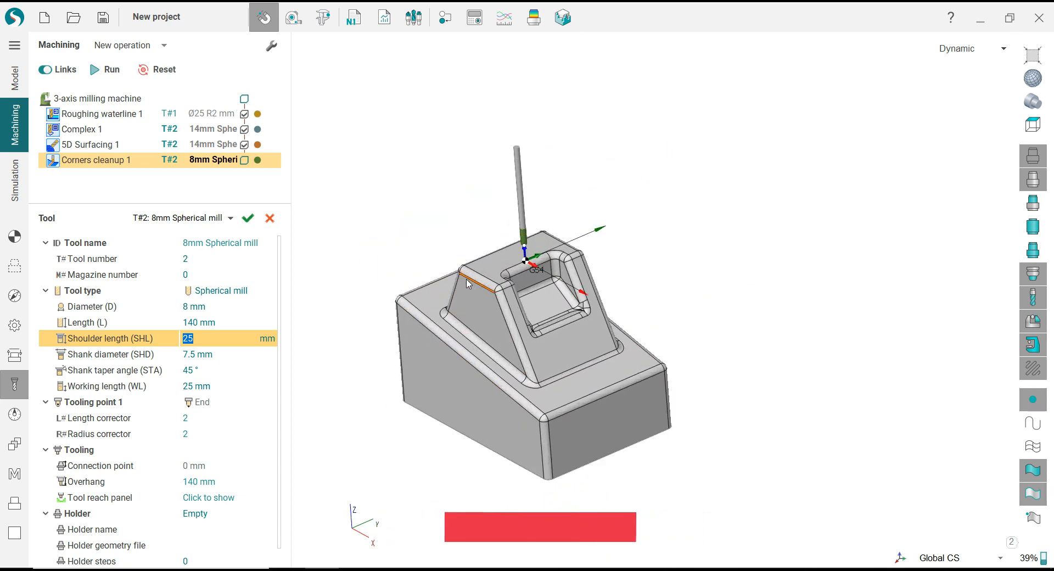
{"action": "scroll", "coordinate": [455, 330], "scroll_direction": "up", "scroll_amount": 2}
{"action": "left_click", "coordinate": [213, 323]}
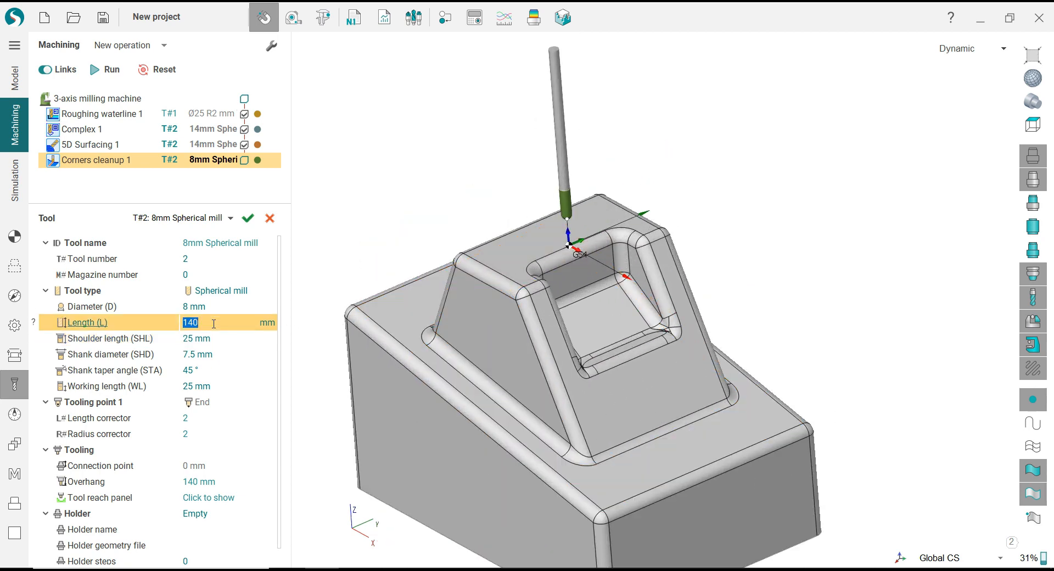
{"action": "type", "text": "100"}
{"action": "key", "text": "Return"}
{"action": "middle_click_drag", "start_coordinate": [428, 231], "coordinate": [330, 242]}
{"action": "left_click", "coordinate": [248, 218]}
{"action": "left_click", "coordinate": [445, 317]}
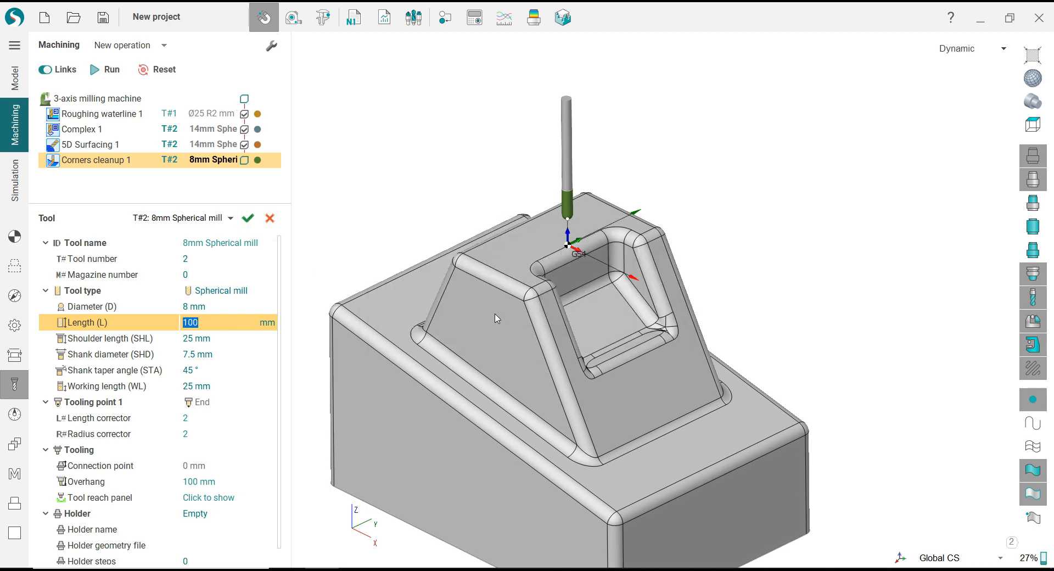
Step: Add the closed edge chain around the pocket opening as a Job Zone of the Corners cleanup job assignment
{"action": "scroll", "coordinate": [427, 215], "scroll_direction": "up", "scroll_amount": 5}
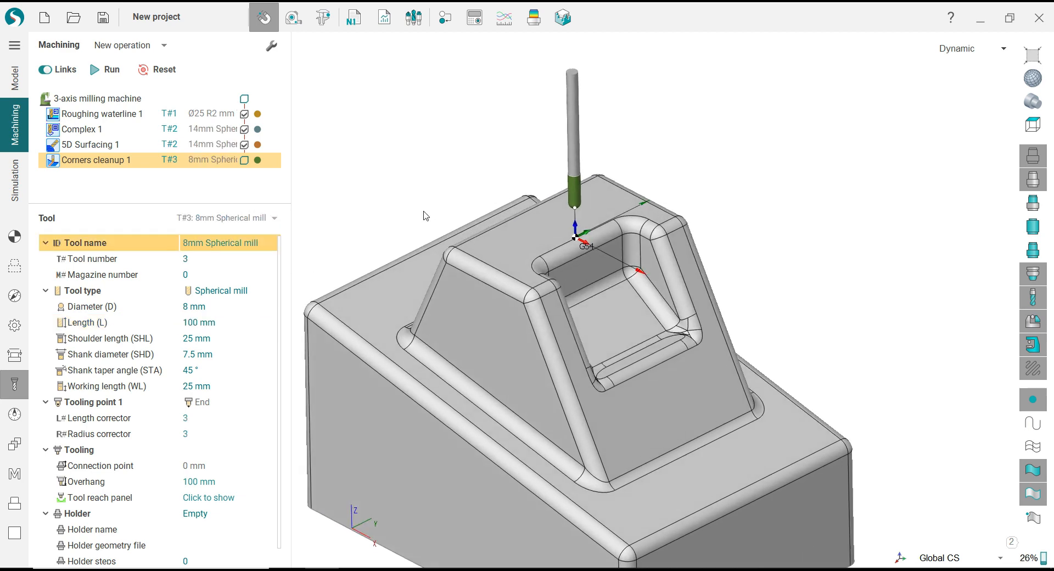
{"action": "left_click", "coordinate": [13, 271]}
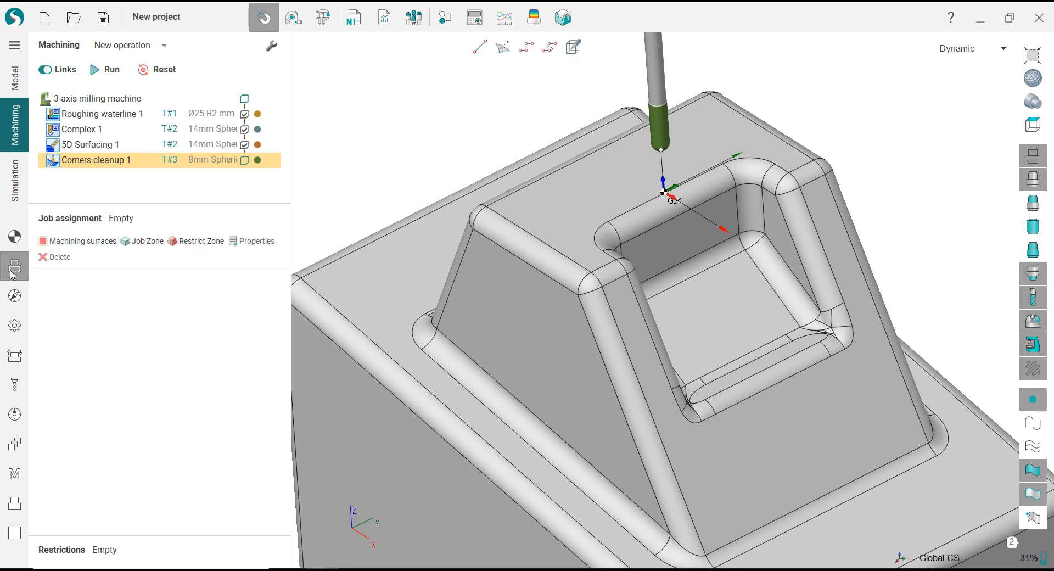
{"action": "double_click", "coordinate": [646, 322]}
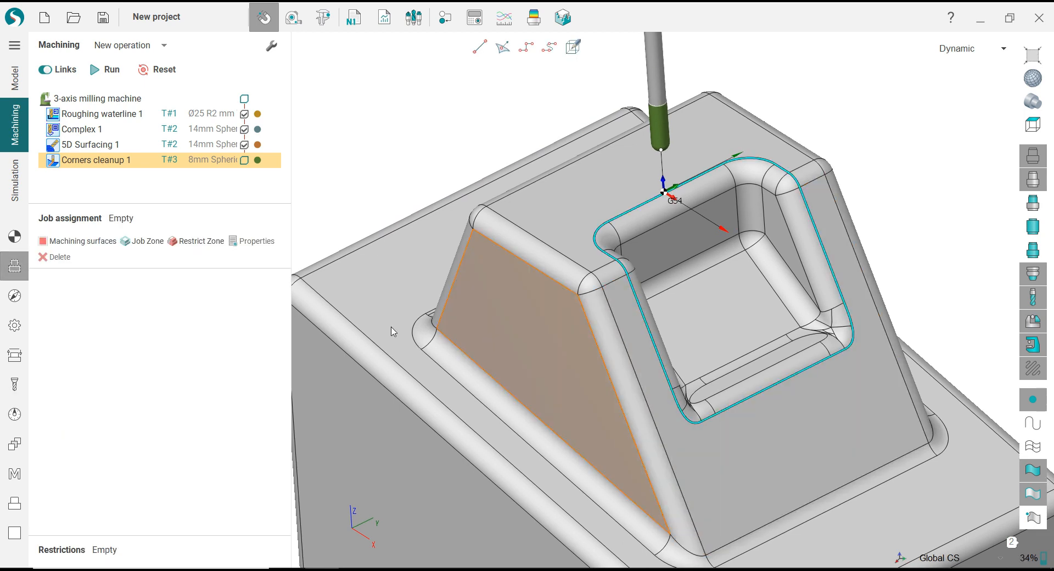
{"action": "left_click", "coordinate": [142, 241]}
{"action": "left_click", "coordinate": [131, 280]}
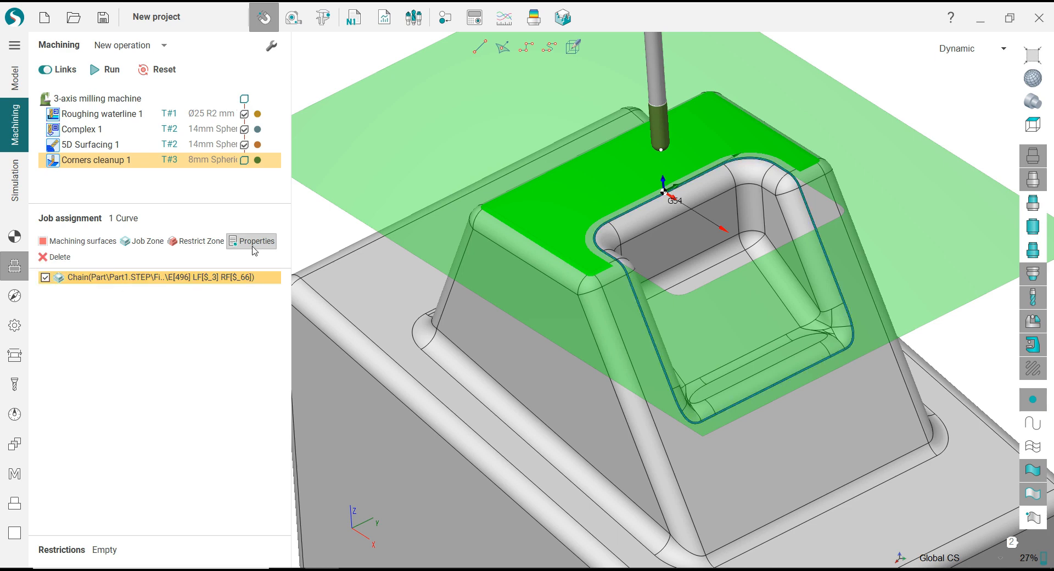
Step: Edit the job zone's properties, alternating its front side to cover the pocket interior and choosing its tool contact option
{"action": "left_click", "coordinate": [252, 241]}
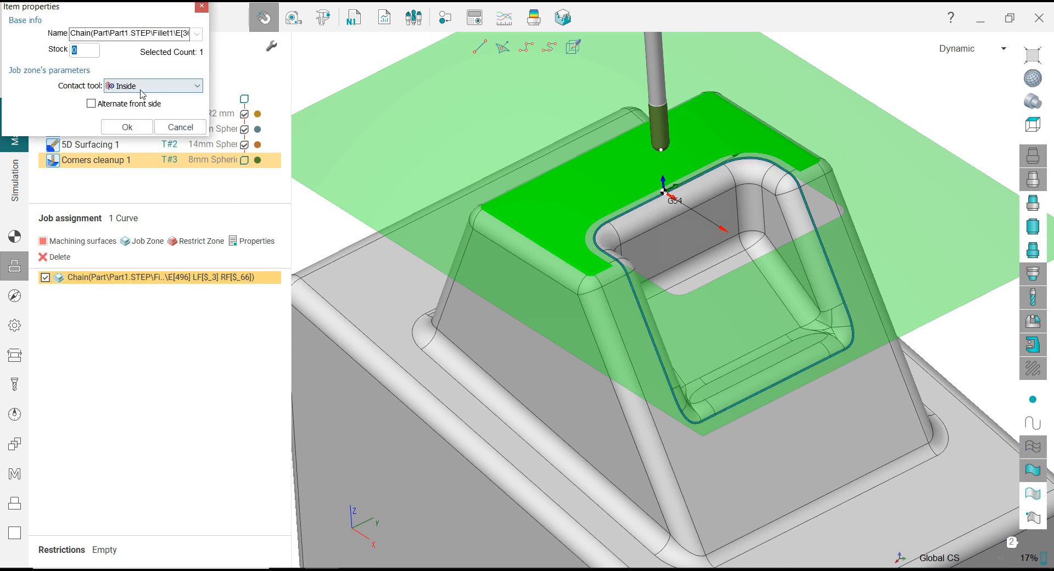
{"action": "left_click", "coordinate": [140, 105]}
{"action": "left_click", "coordinate": [146, 86]}
{"action": "left_click", "coordinate": [137, 110]}
{"action": "left_click", "coordinate": [127, 127]}
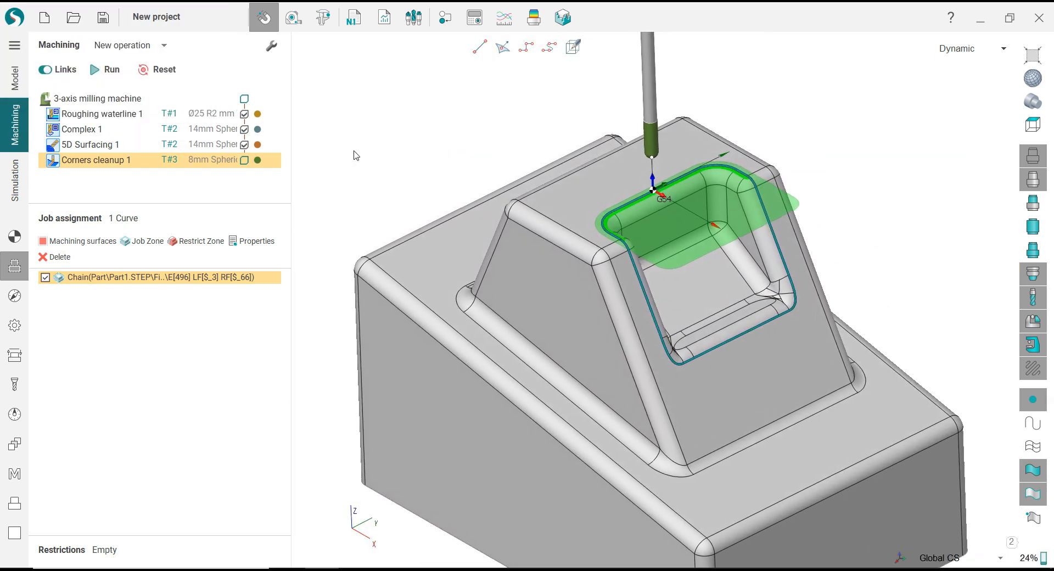
Step: Set the cleanup strategy to Along with a 0.2 mm step and a previous tool diameter of 14.5 mm
{"action": "left_click", "coordinate": [15, 296]}
{"action": "left_click", "coordinate": [251, 245]}
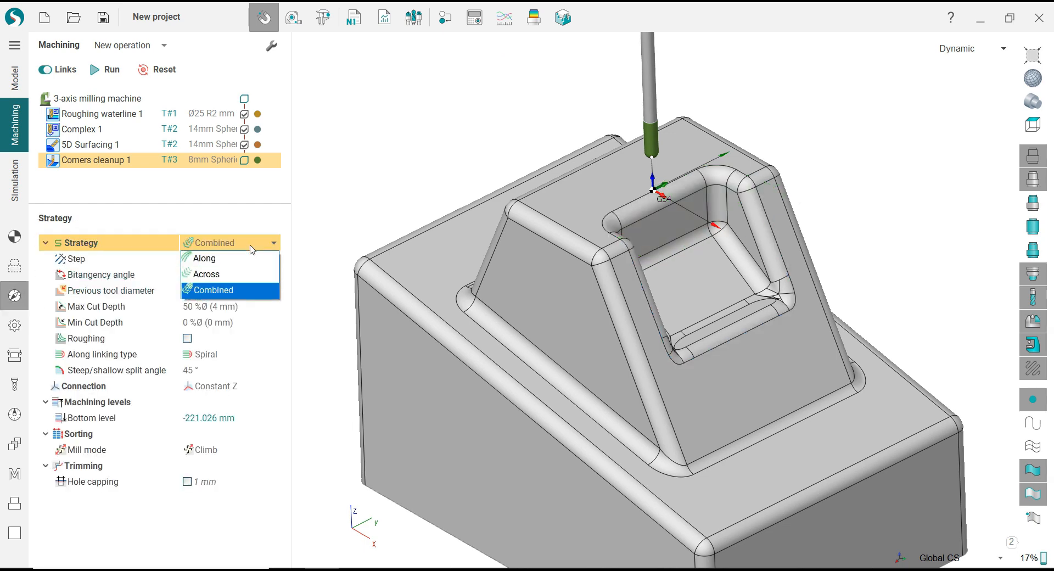
{"action": "left_click", "coordinate": [249, 258]}
{"action": "left_click", "coordinate": [249, 258]}
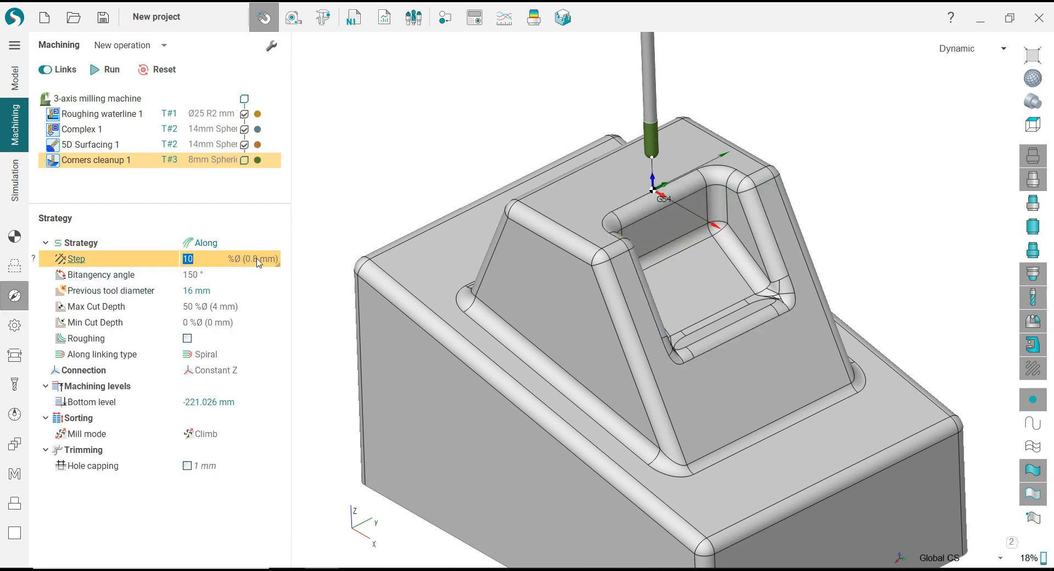
{"action": "left_click", "coordinate": [256, 259]}
{"action": "left_click", "coordinate": [253, 275]}
{"action": "type", "text": "0.2"}
{"action": "left_click", "coordinate": [205, 292]}
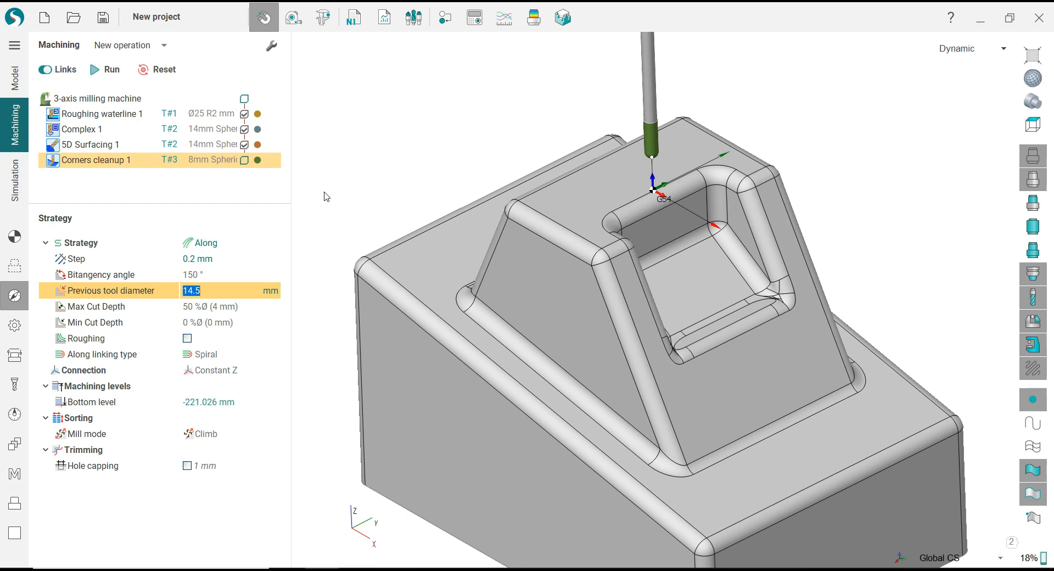
Step: Set the Corners cleanup check part tolerance to 0.01 mm
{"action": "left_click", "coordinate": [15, 325]}
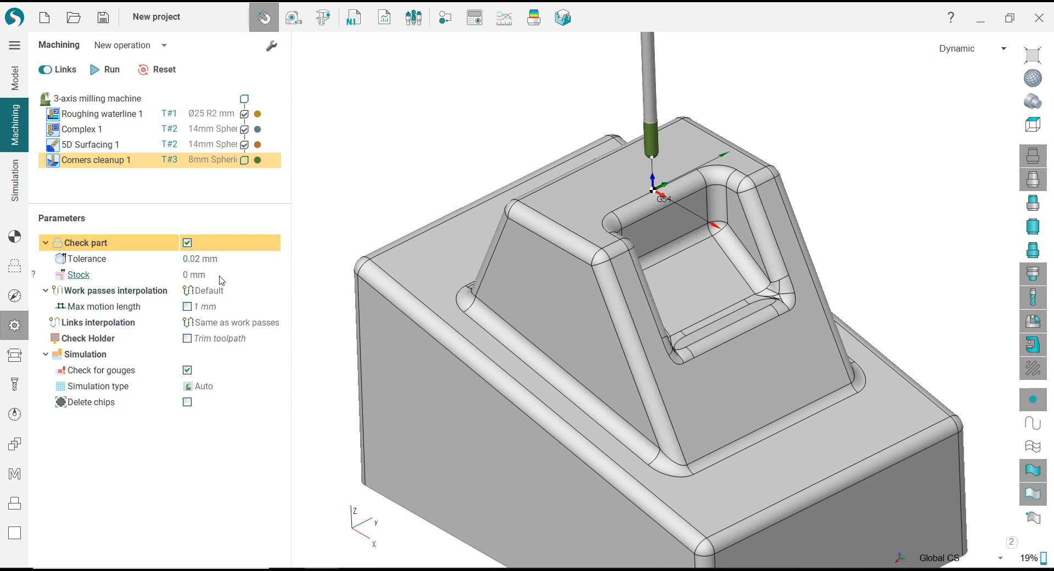
{"action": "left_click", "coordinate": [219, 276]}
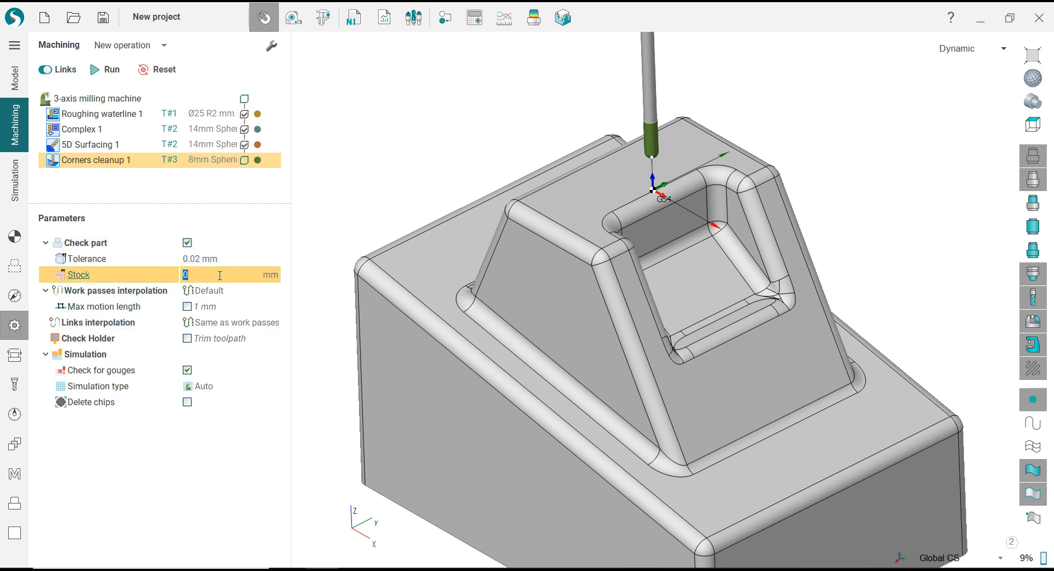
{"action": "left_click", "coordinate": [218, 258]}
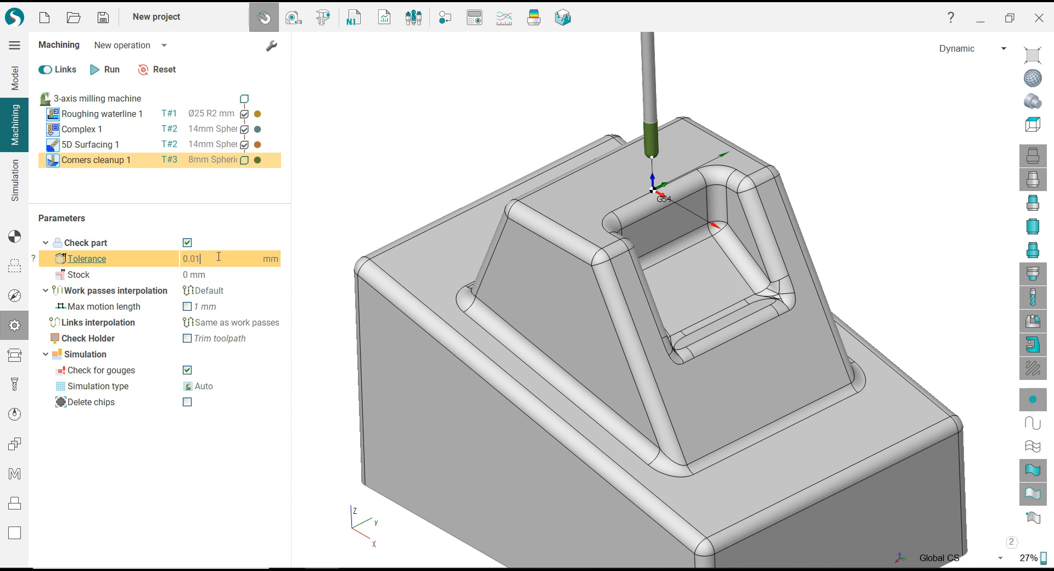
{"action": "type", "text": "0.01"}
Step: Set the safe level of the Corners cleanup operation to 20 mm from the part
{"action": "left_click", "coordinate": [15, 355]}
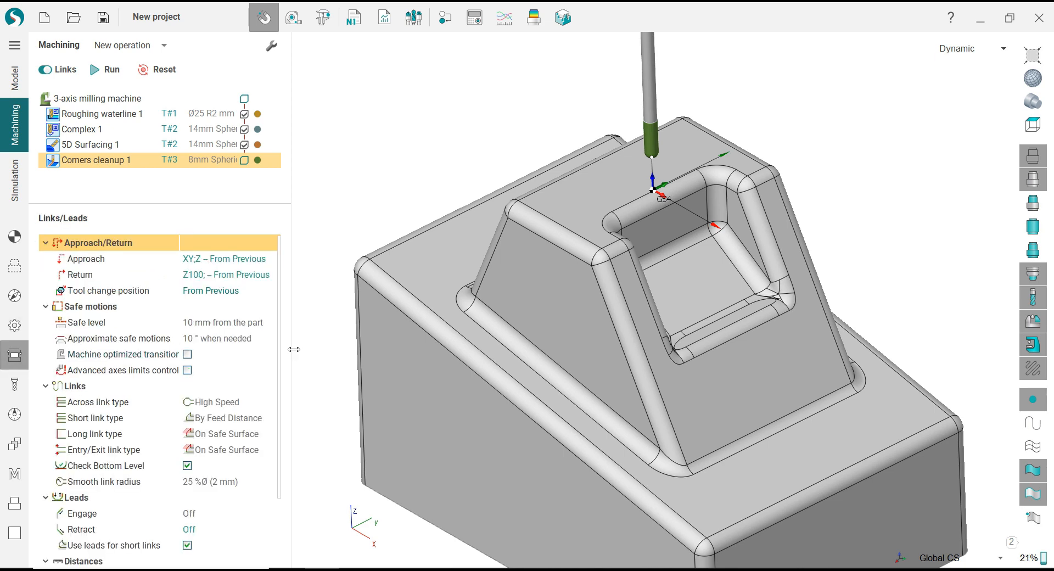
{"action": "left_click", "coordinate": [219, 329]}
{"action": "type", "text": "20"}
{"action": "key", "text": "Return"}
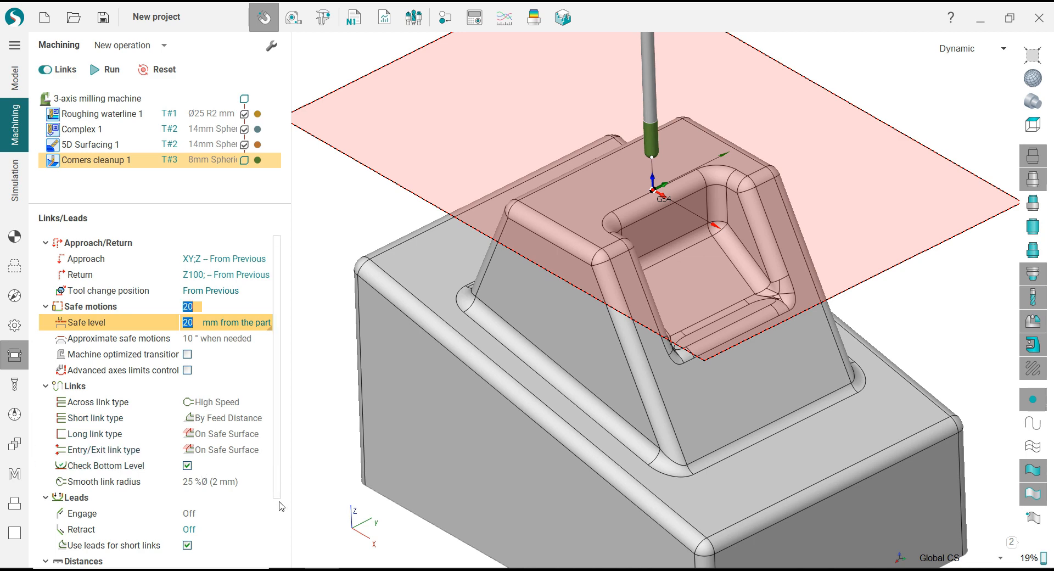
Step: Disable leads for short links and set the engage lead to By Normal Arc with a radius of 40 %Ø
{"action": "scroll", "coordinate": [230, 473], "scroll_direction": "down", "scroll_amount": 3}
{"action": "left_click", "coordinate": [187, 466]}
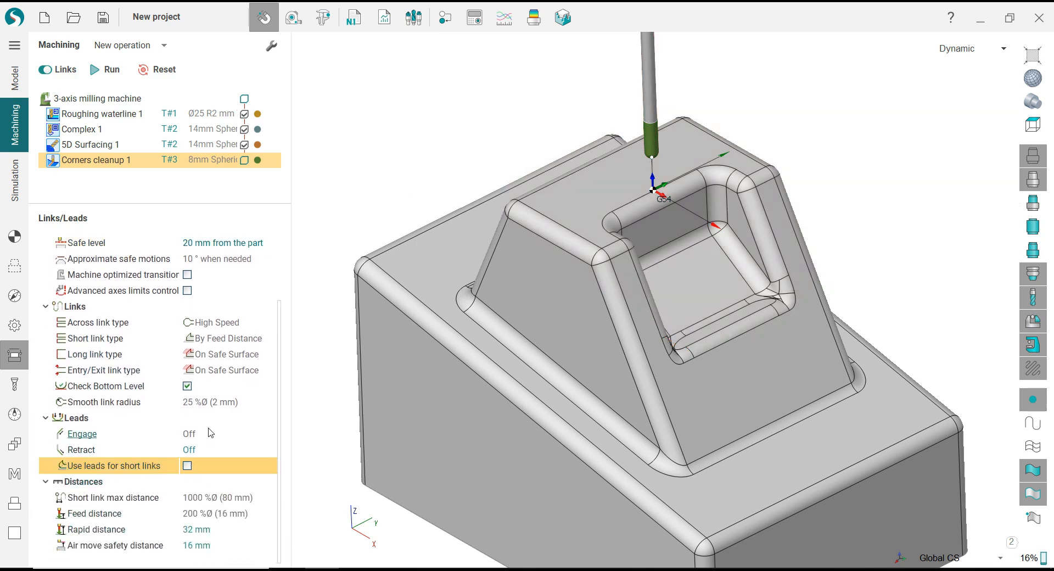
{"action": "left_click", "coordinate": [208, 434]}
{"action": "left_click", "coordinate": [223, 560]}
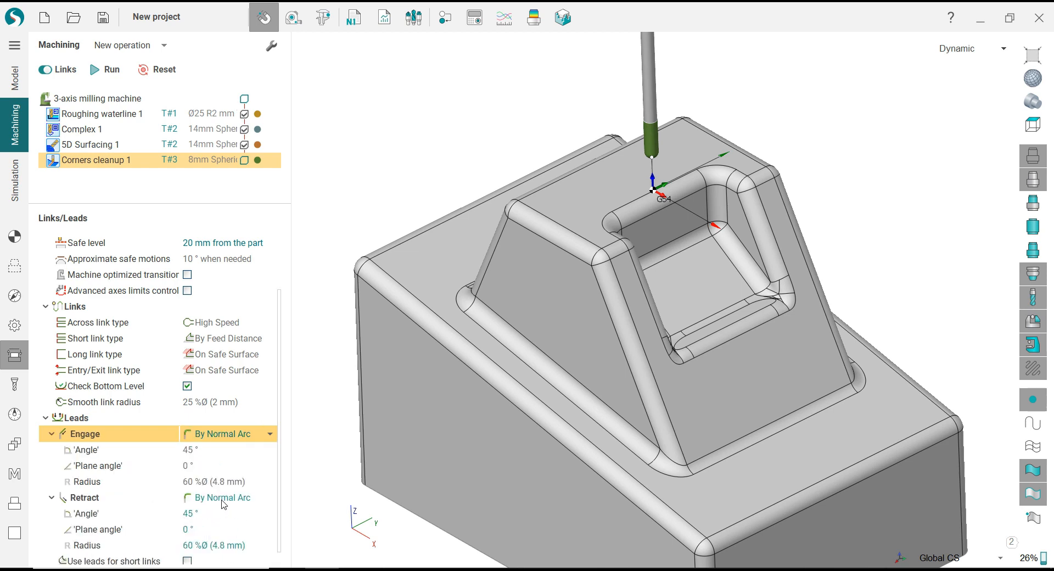
{"action": "left_click", "coordinate": [210, 482]}
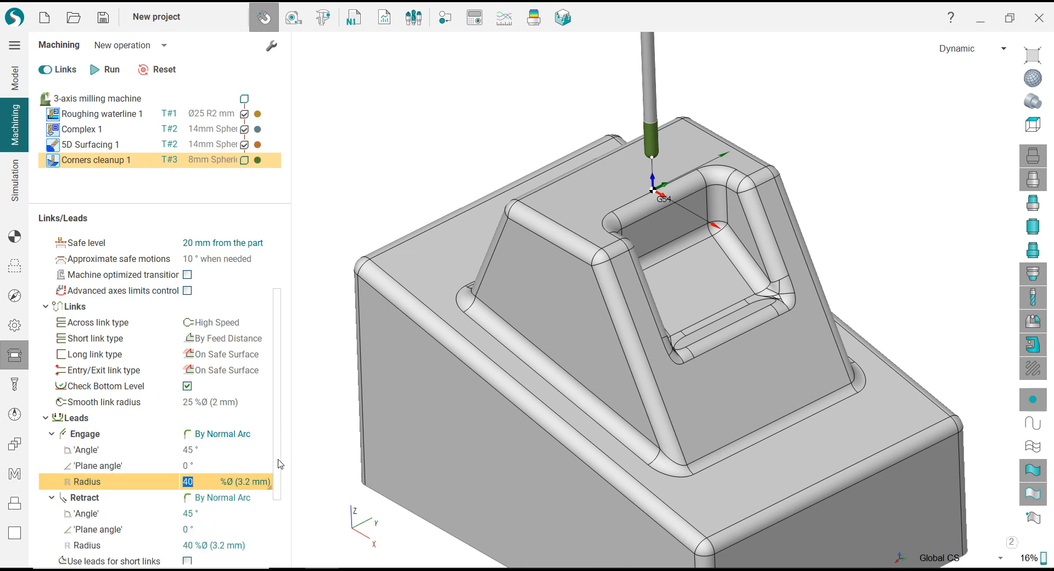
Step: Set the feed distance to 30 %Ø and calculate the Corners cleanup toolpath
{"action": "scroll", "coordinate": [277, 495], "scroll_direction": "down", "scroll_amount": 2}
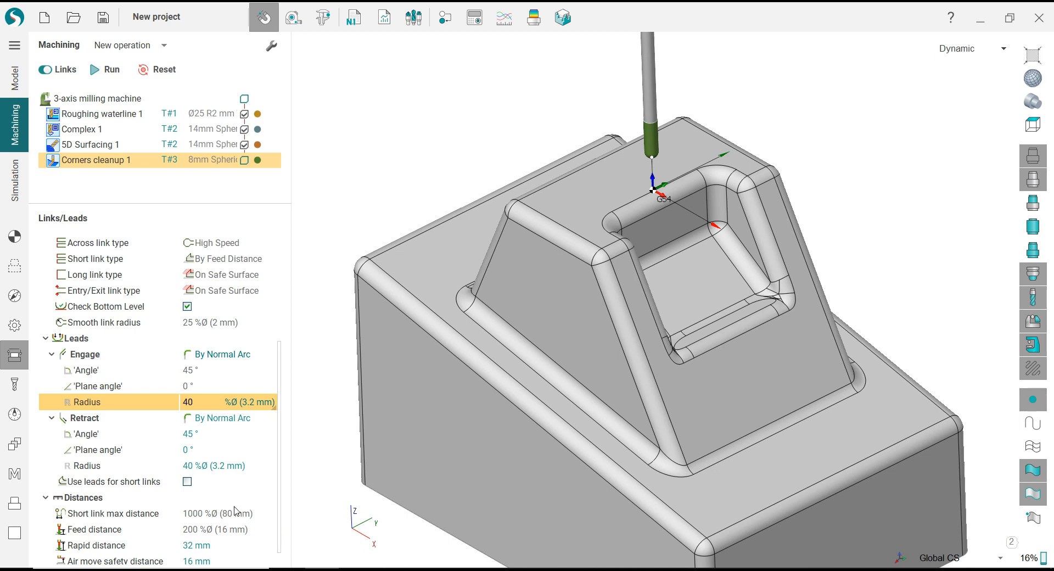
{"action": "left_click", "coordinate": [230, 534]}
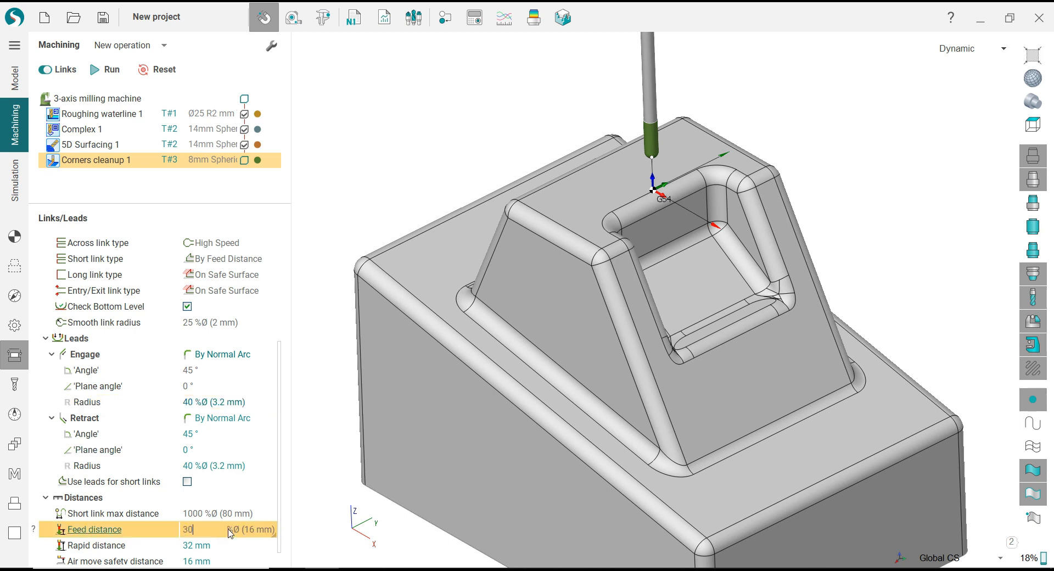
{"action": "left_click", "coordinate": [109, 69]}
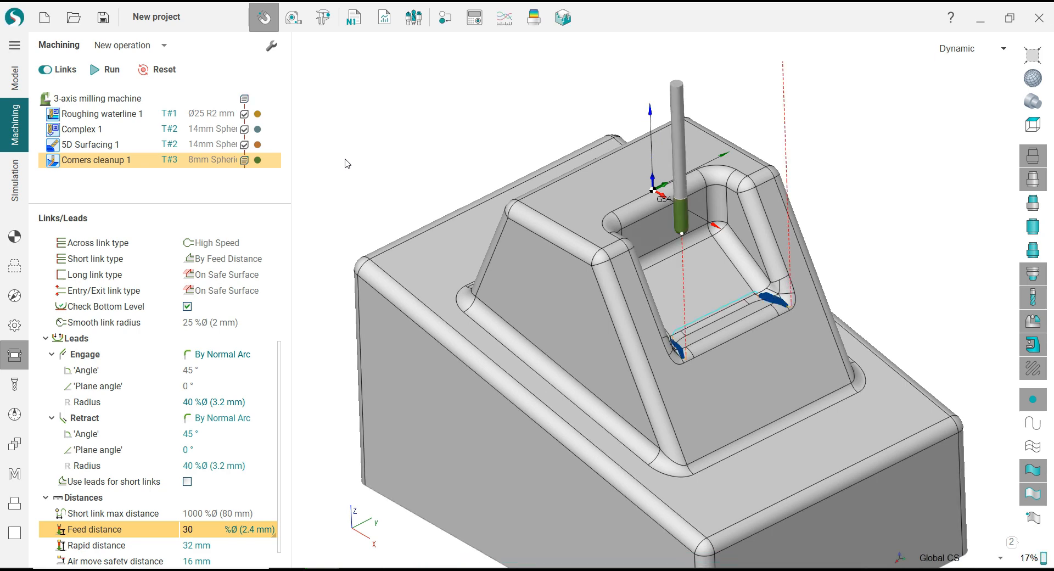
Step: Examine the cleanup passes in the pocket's lower corners and check the machined result with the colour-coded deviation comparison
{"action": "middle_click_drag", "start_coordinate": [346, 159], "coordinate": [369, 185]}
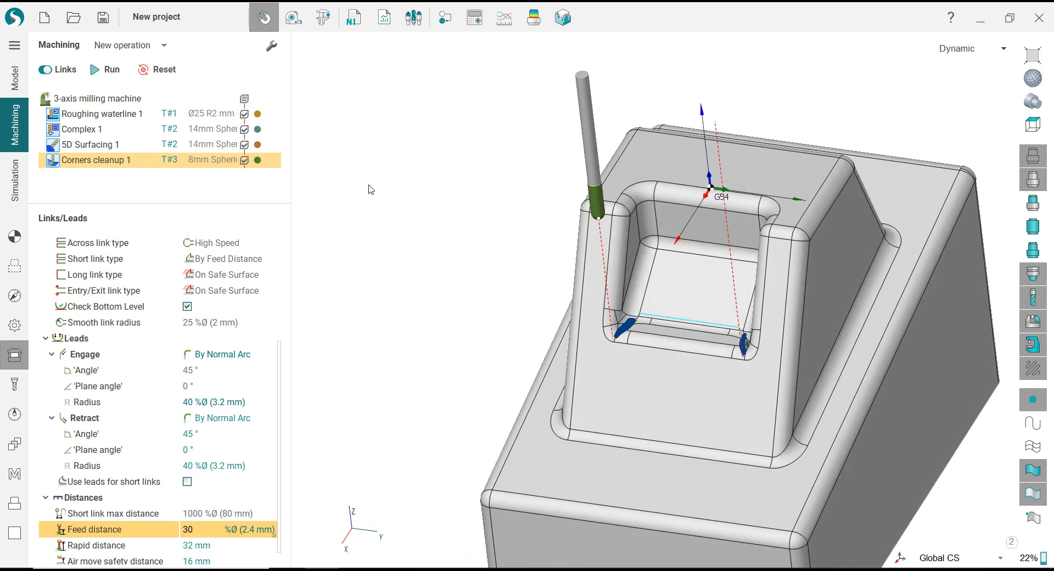
{"action": "scroll", "coordinate": [606, 332], "scroll_direction": "up", "scroll_amount": 8}
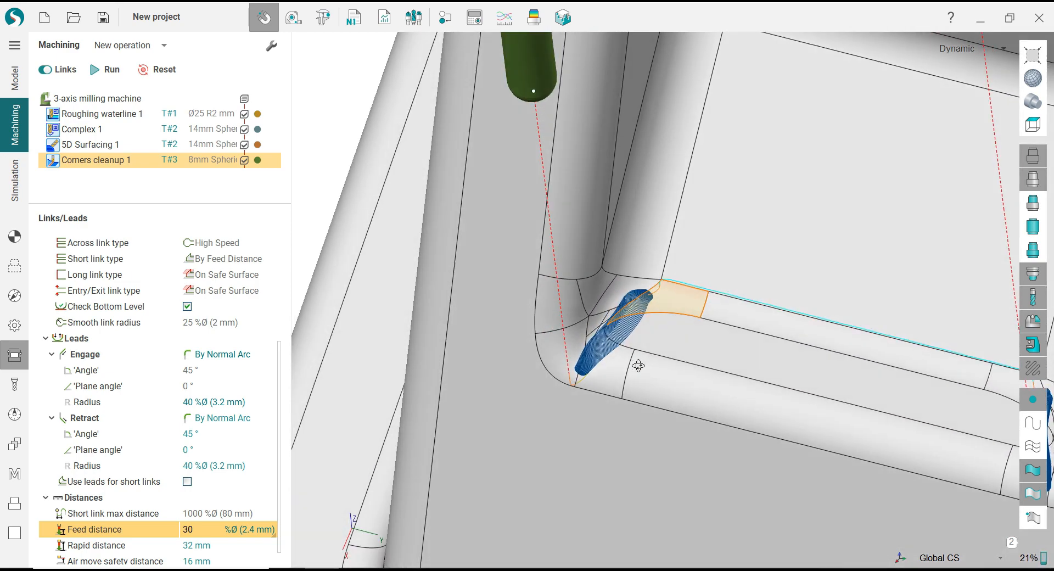
{"action": "middle_click_drag", "start_coordinate": [639, 366], "coordinate": [599, 278]}
{"action": "scroll", "coordinate": [598, 277], "scroll_direction": "down", "scroll_amount": 7}
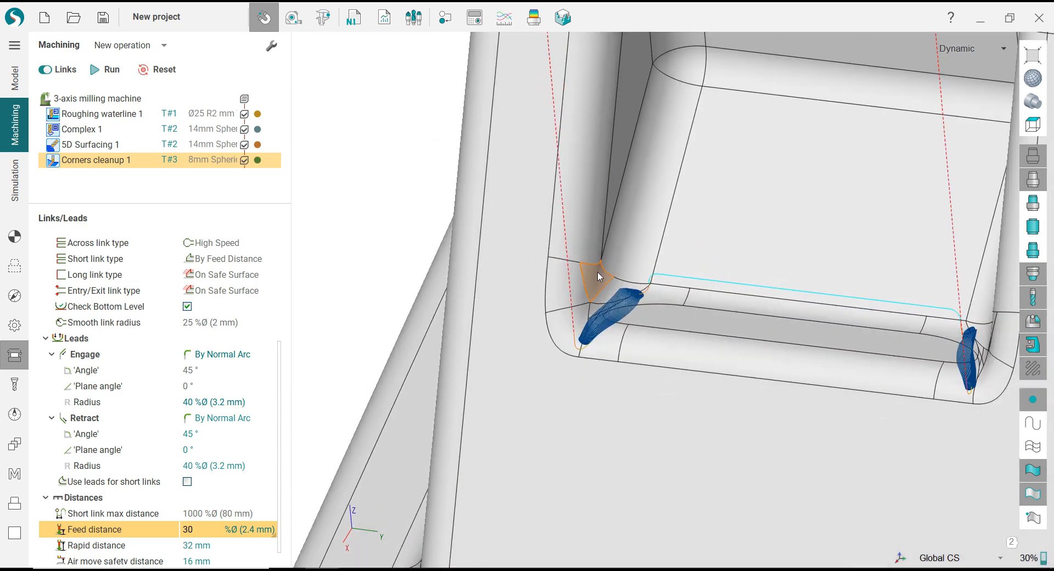
{"action": "left_click", "coordinate": [14, 236]}
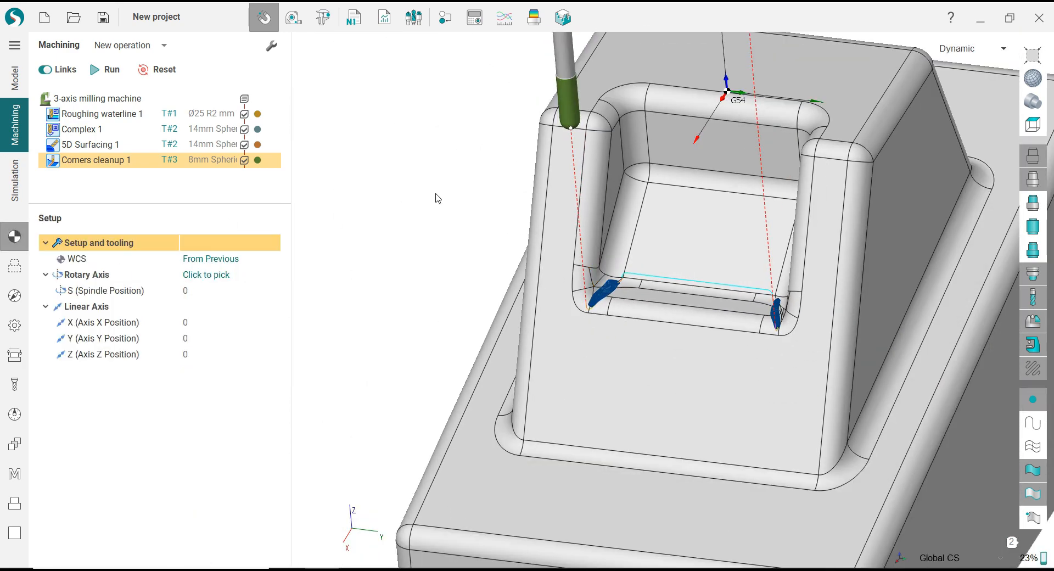
{"action": "left_click", "coordinate": [536, 22]}
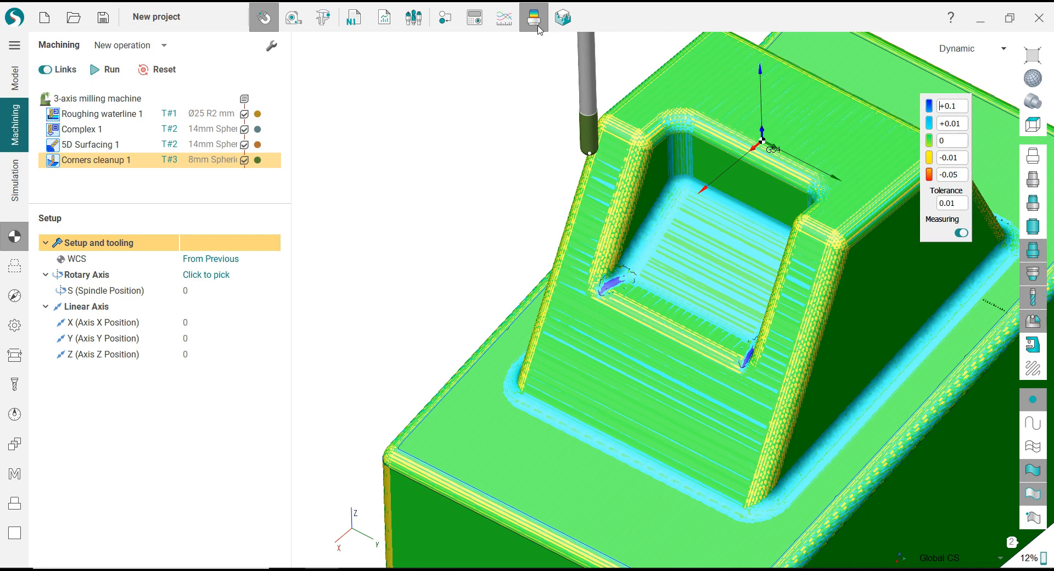
Step: Close the deviation comparison and duplicate the Corners cleanup operation by copying and pasting it in the operation list
{"action": "left_click", "coordinate": [540, 31]}
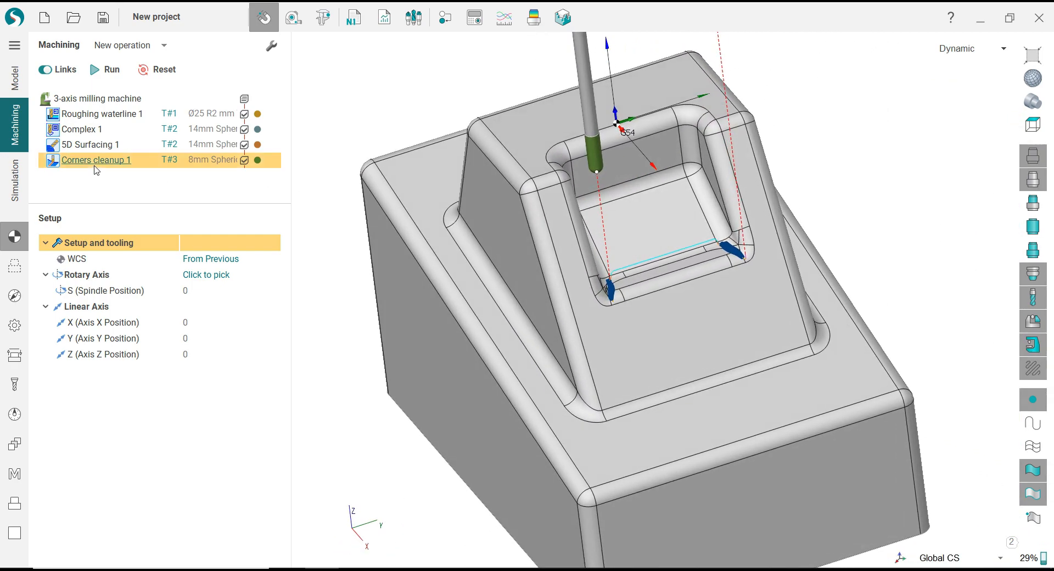
{"action": "right_click", "coordinate": [62, 160]}
{"action": "left_click", "coordinate": [116, 191]}
{"action": "right_click", "coordinate": [95, 167]}
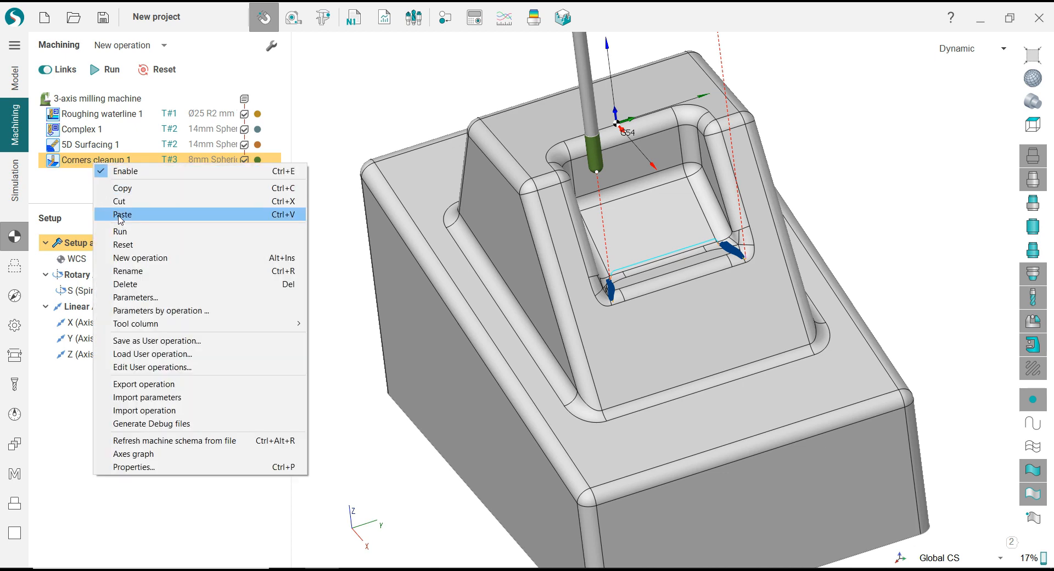
{"action": "left_click", "coordinate": [118, 215]}
Step: Inspect the pocket's lower corners for leftover material from the first Corners cleanup with the colour-coded deviation comparison
{"action": "middle_click_drag", "start_coordinate": [632, 324], "coordinate": [694, 307]}
{"action": "scroll", "coordinate": [694, 236], "scroll_direction": "up", "scroll_amount": 1}
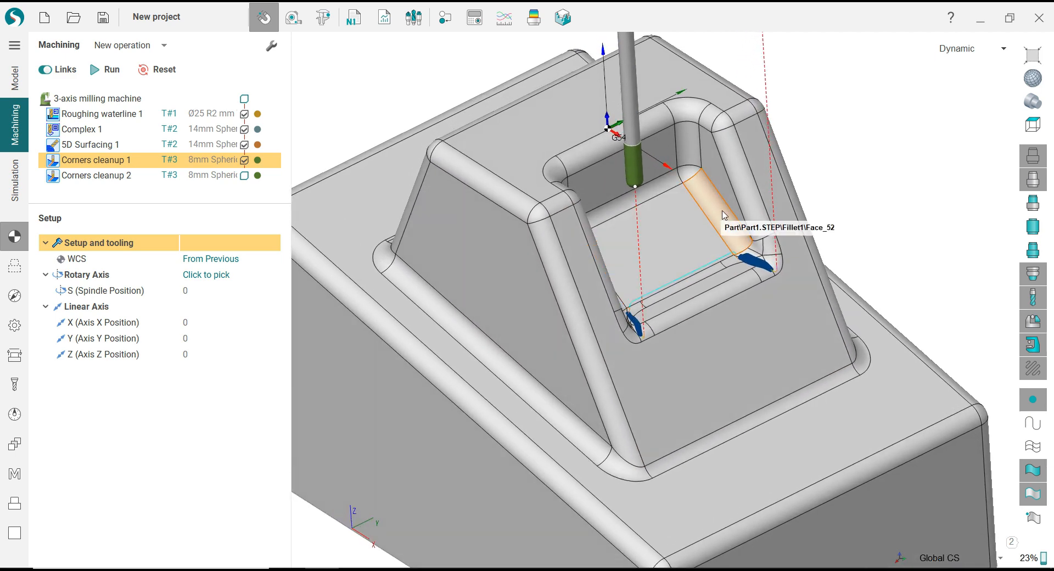
{"action": "left_click", "coordinate": [533, 17]}
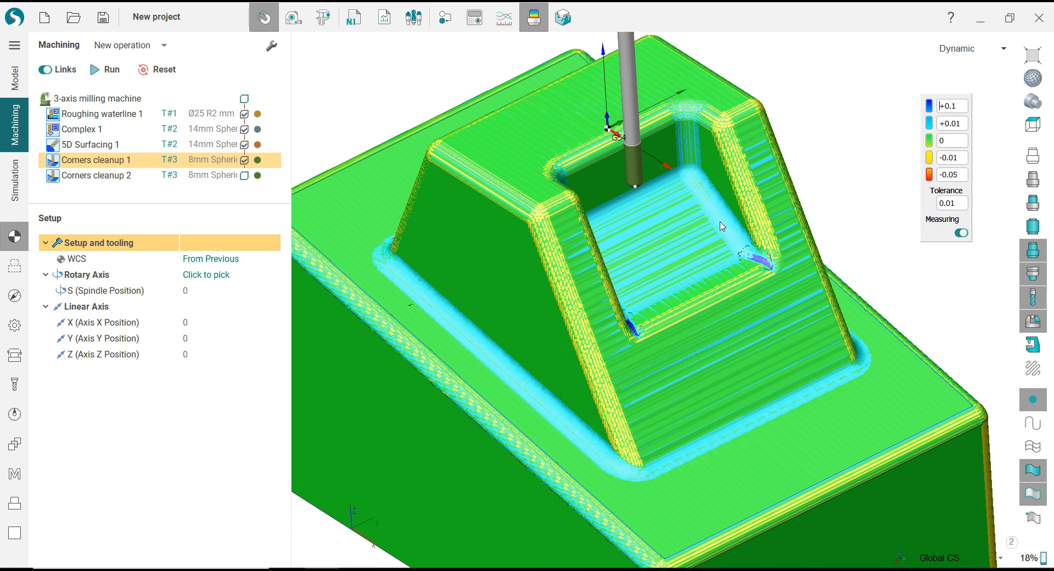
{"action": "scroll", "coordinate": [723, 226], "scroll_direction": "down", "scroll_amount": 3}
{"action": "scroll", "coordinate": [722, 226], "scroll_direction": "up", "scroll_amount": 2}
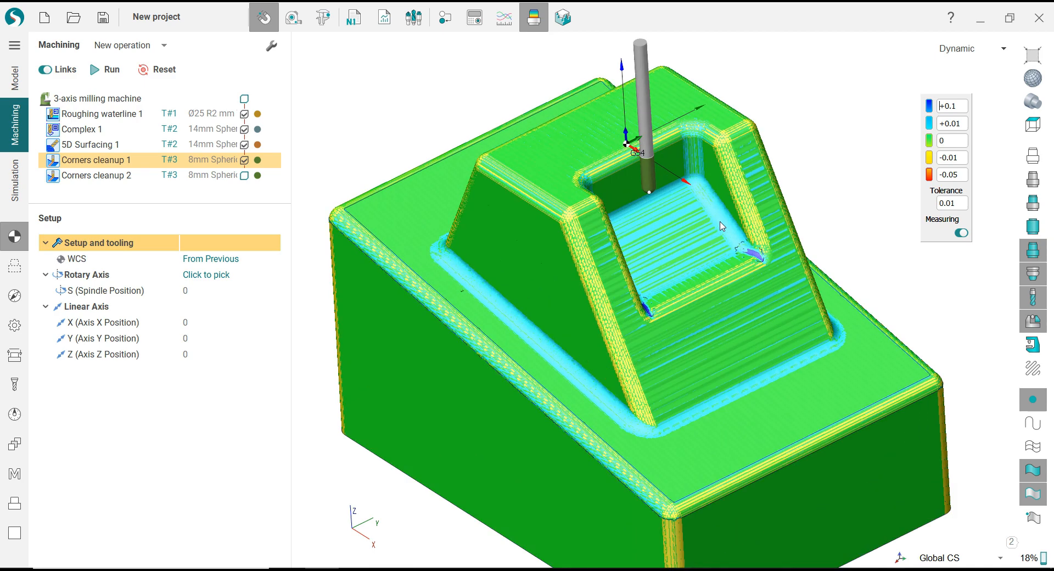
{"action": "left_click", "coordinate": [534, 18]}
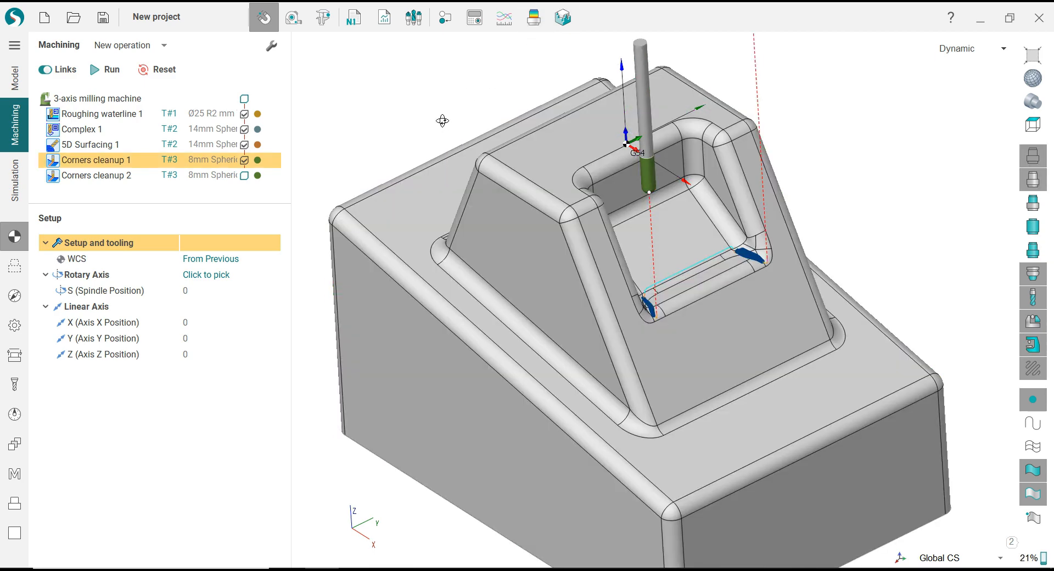
{"action": "middle_click_drag", "start_coordinate": [443, 121], "coordinate": [444, 116]}
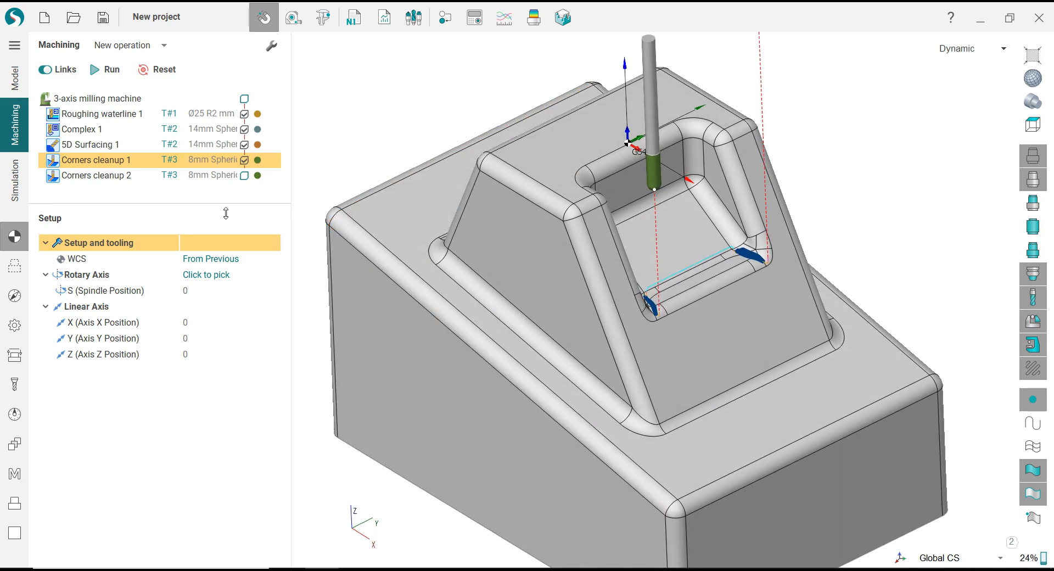
Step: Set the second Corners cleanup operation's spherical mill to 4 mm diameter, 15 mm working length and 15 mm shoulder length
{"action": "left_click", "coordinate": [110, 175]}
{"action": "left_click", "coordinate": [16, 389]}
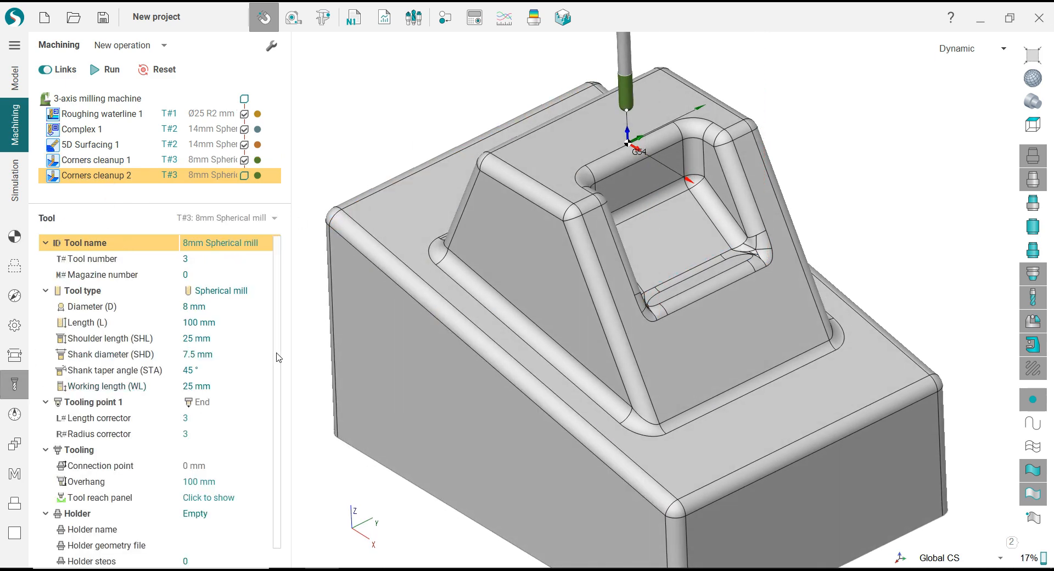
{"action": "left_click", "coordinate": [225, 307]}
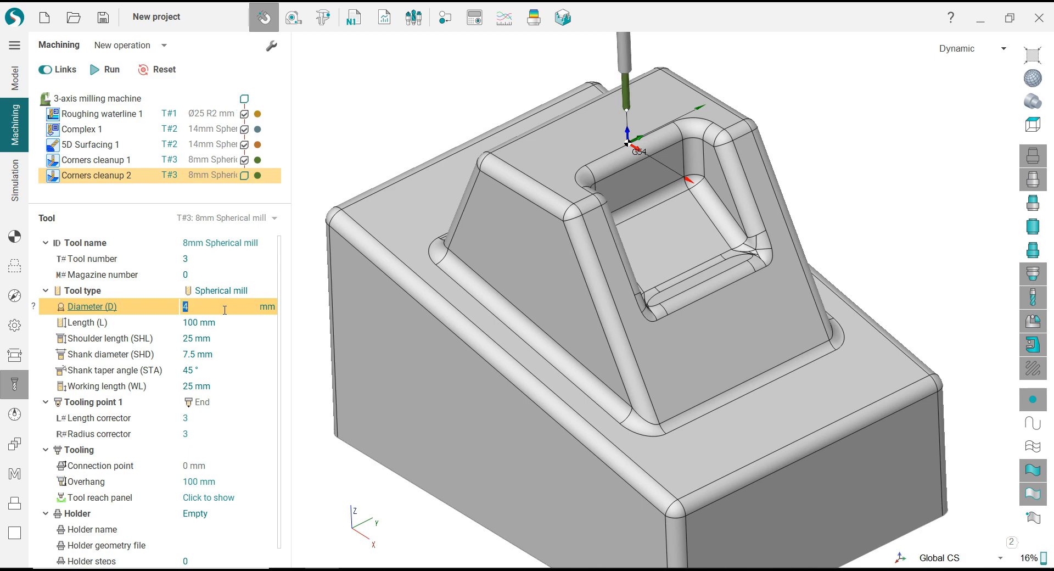
{"action": "left_click", "coordinate": [231, 388]}
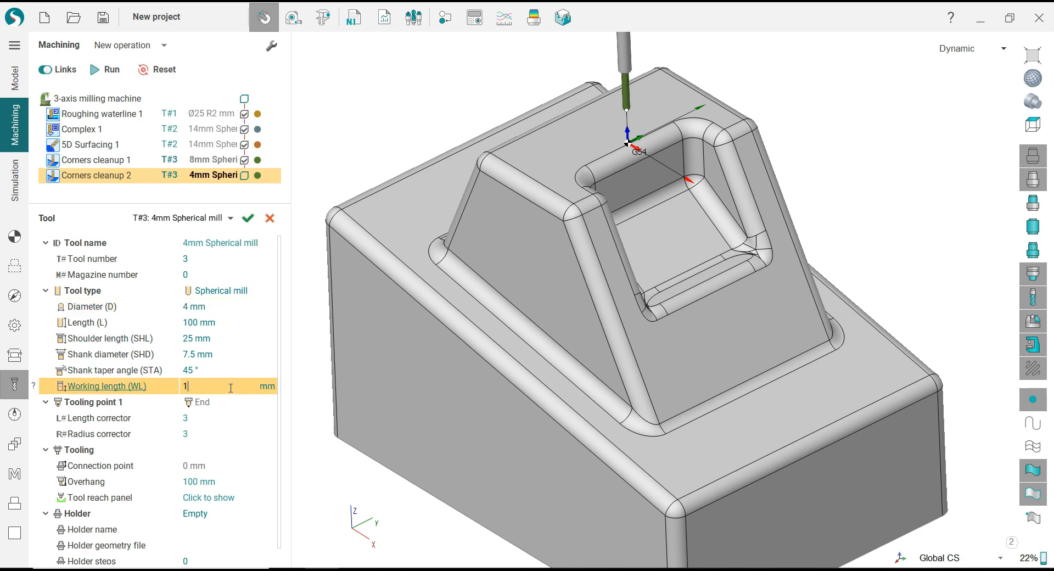
{"action": "left_click", "coordinate": [220, 339]}
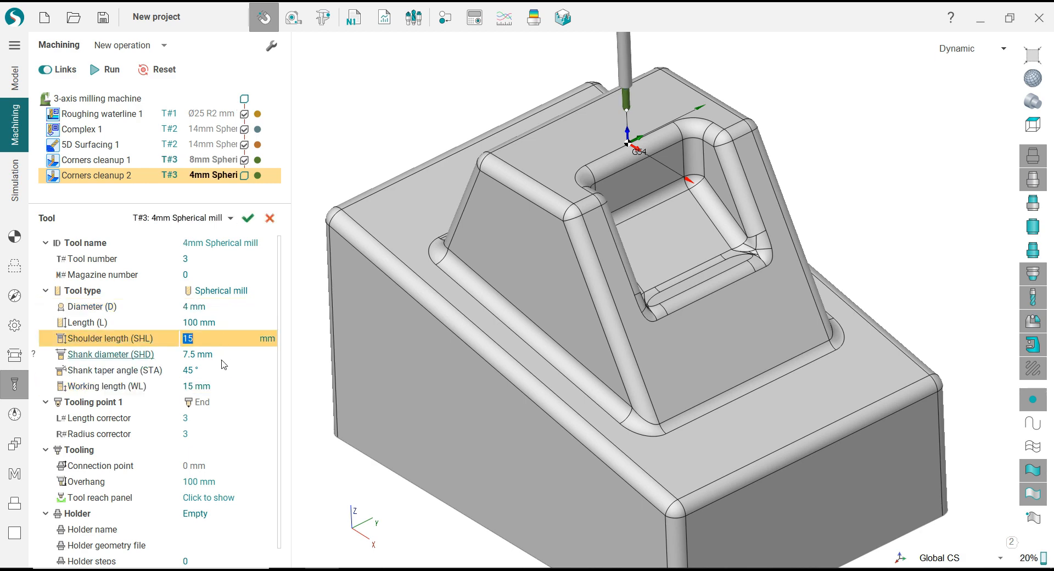
Step: Set the spherical mill's shank diameter to 8 mm and its shank taper angle to 85°
{"action": "left_click", "coordinate": [224, 355]}
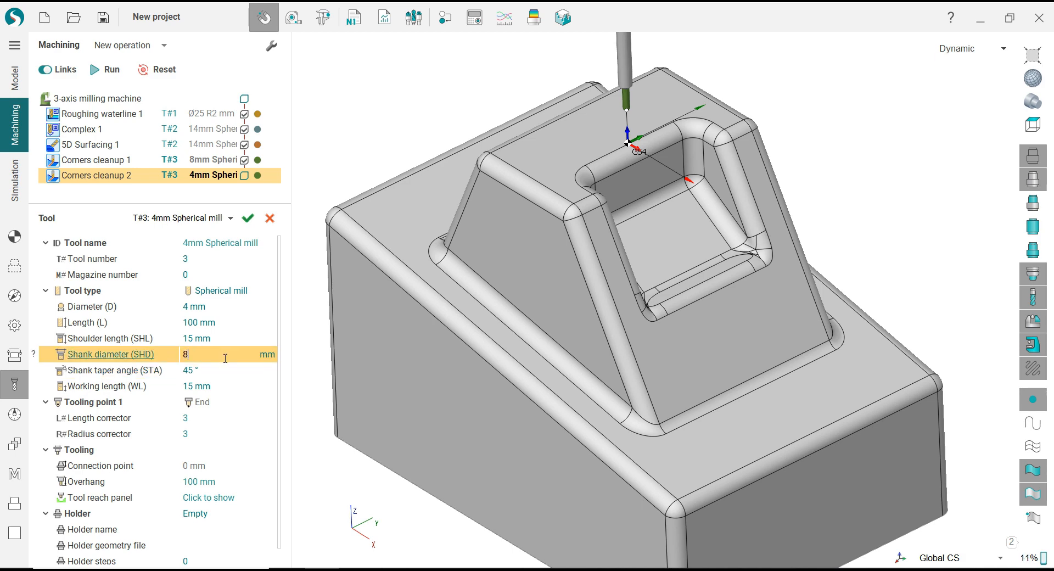
{"action": "left_click", "coordinate": [225, 371]}
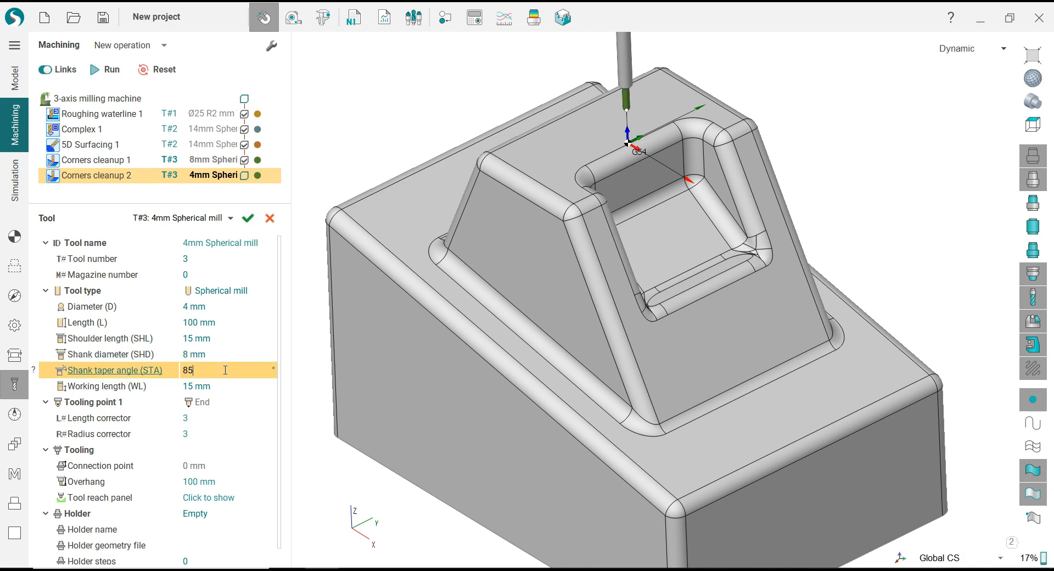
{"action": "scroll", "coordinate": [581, 339], "scroll_direction": "down", "scroll_amount": 3}
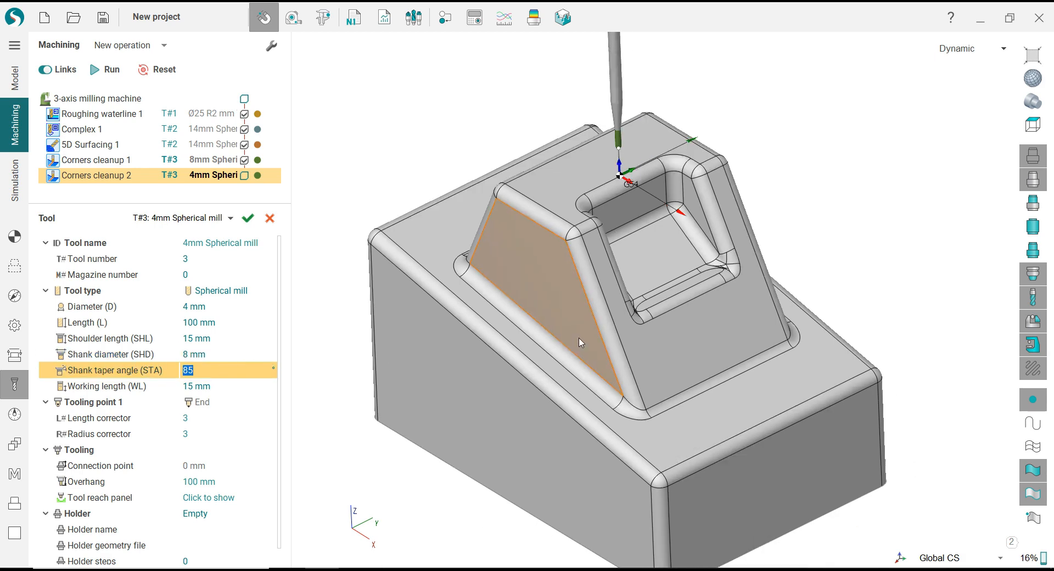
{"action": "scroll", "coordinate": [600, 244], "scroll_direction": "up", "scroll_amount": 3}
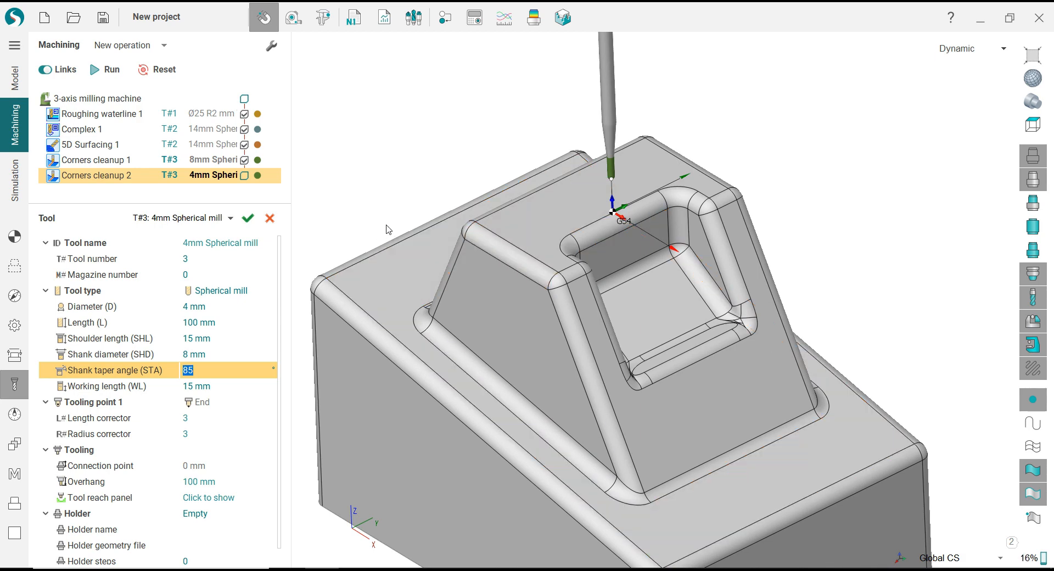
Step: Apply the 4 mm spherical mill as a new tool and give the second Corners cleanup operation a bright green colour
{"action": "left_click", "coordinate": [247, 218]}
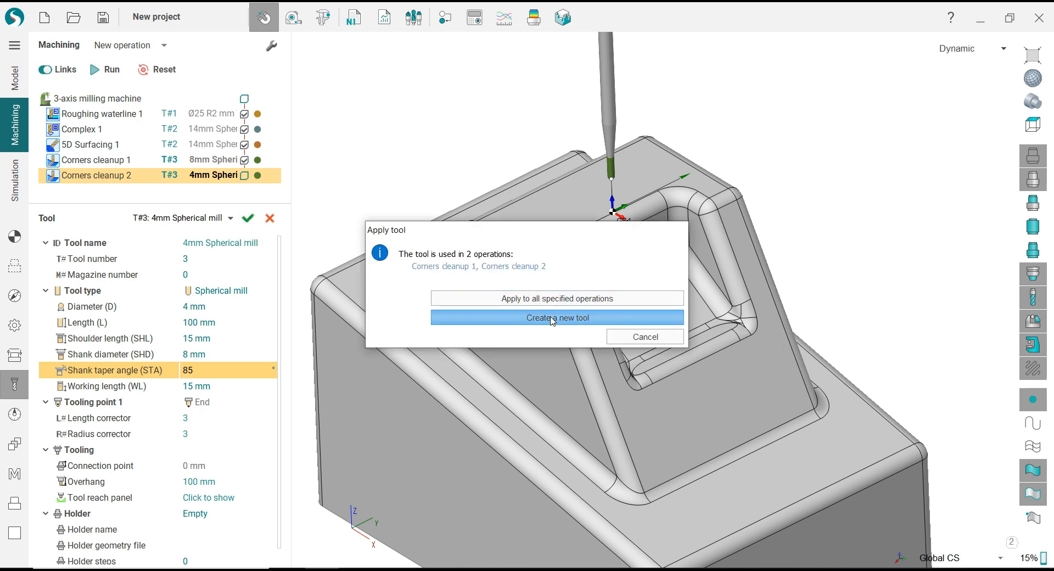
{"action": "left_click", "coordinate": [552, 319]}
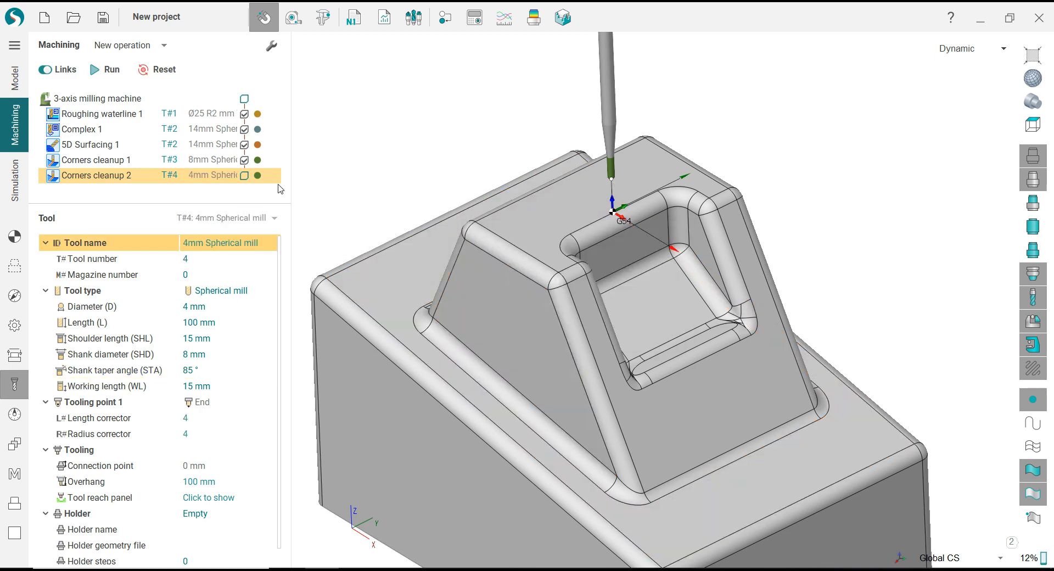
{"action": "left_click", "coordinate": [258, 176]}
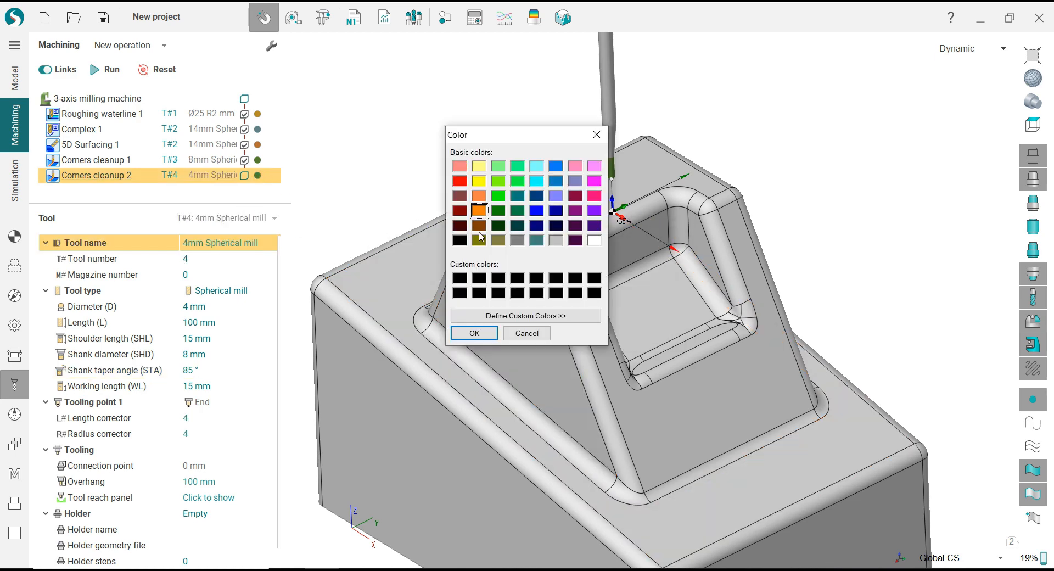
{"action": "left_click", "coordinate": [474, 333]}
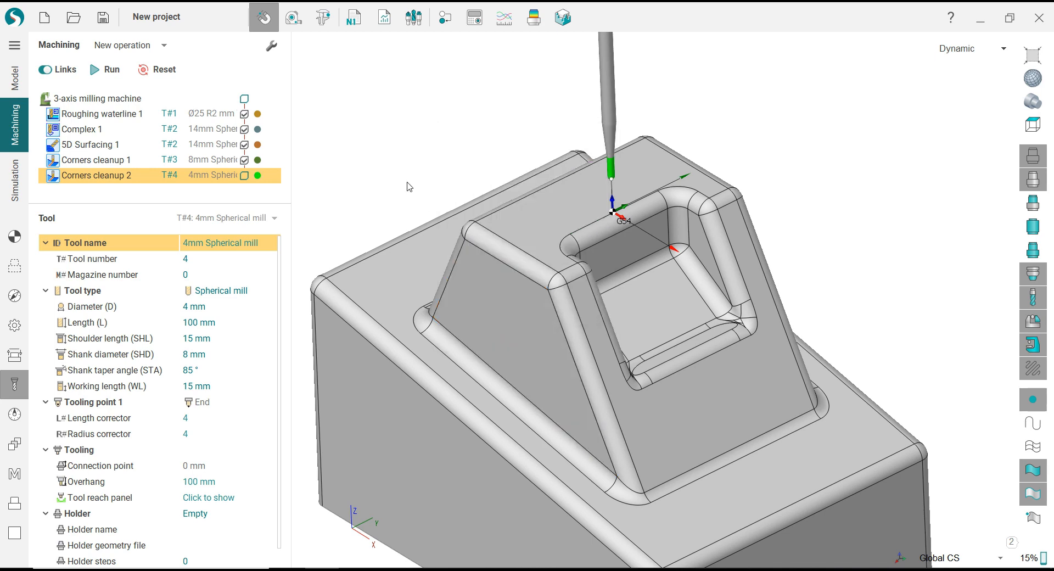
Step: Set the previous tool diameter to 8.5 mm for the second Corners cleanup operation and calculate its toolpath
{"action": "left_click", "coordinate": [15, 267]}
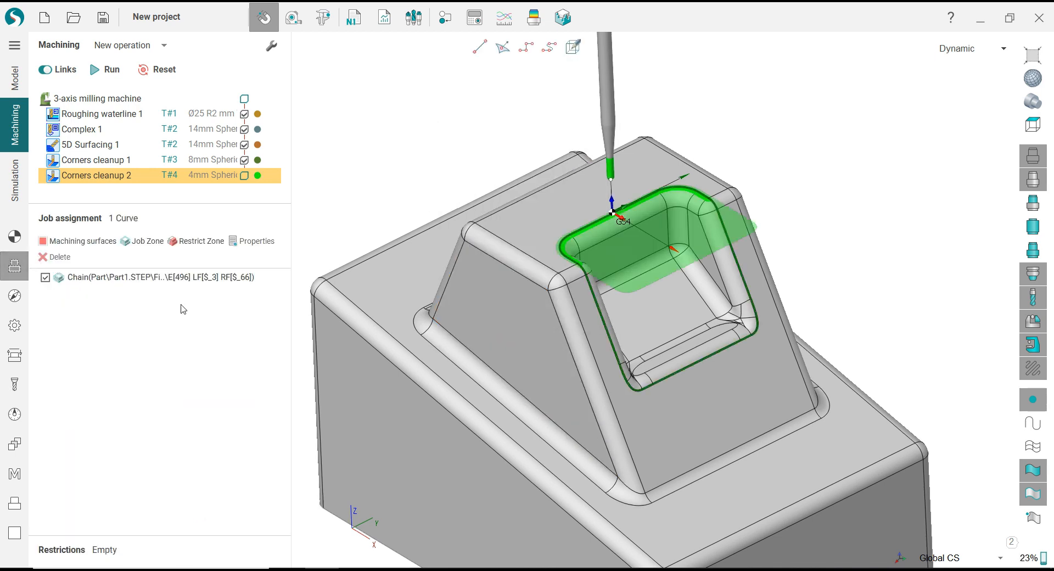
{"action": "left_click", "coordinate": [16, 297]}
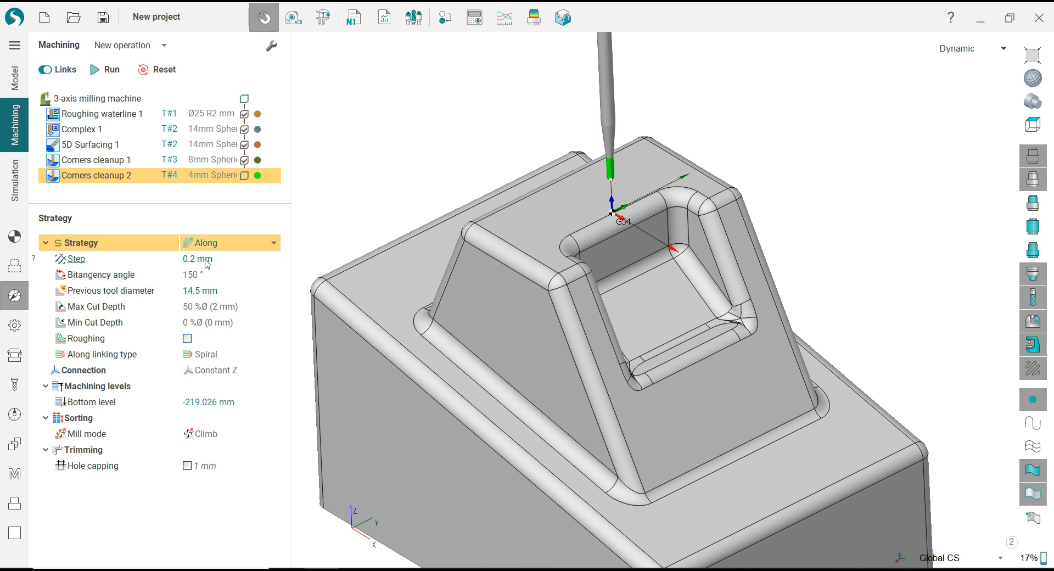
{"action": "left_click", "coordinate": [220, 293]}
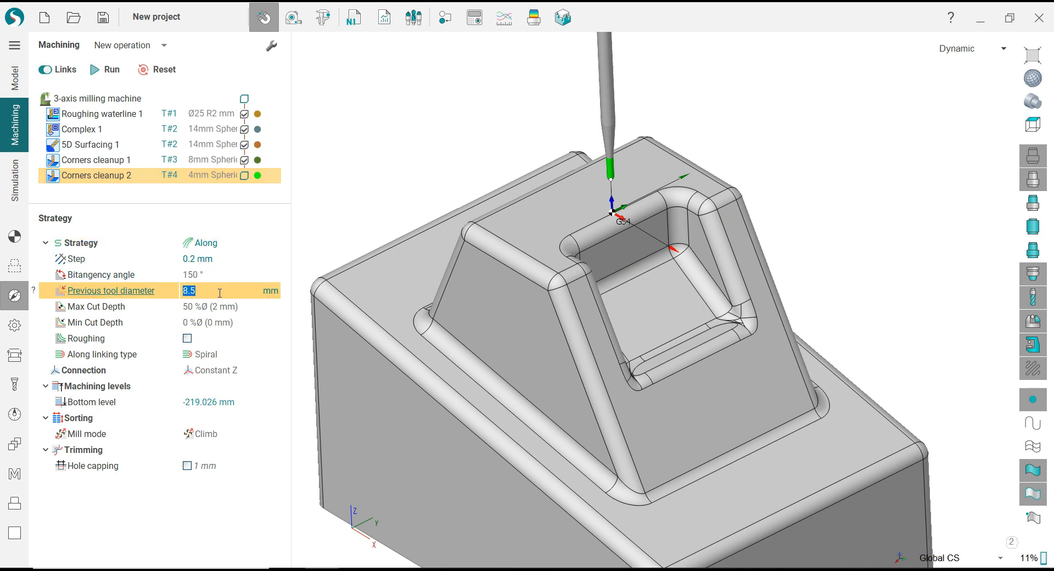
{"action": "left_click", "coordinate": [23, 325]}
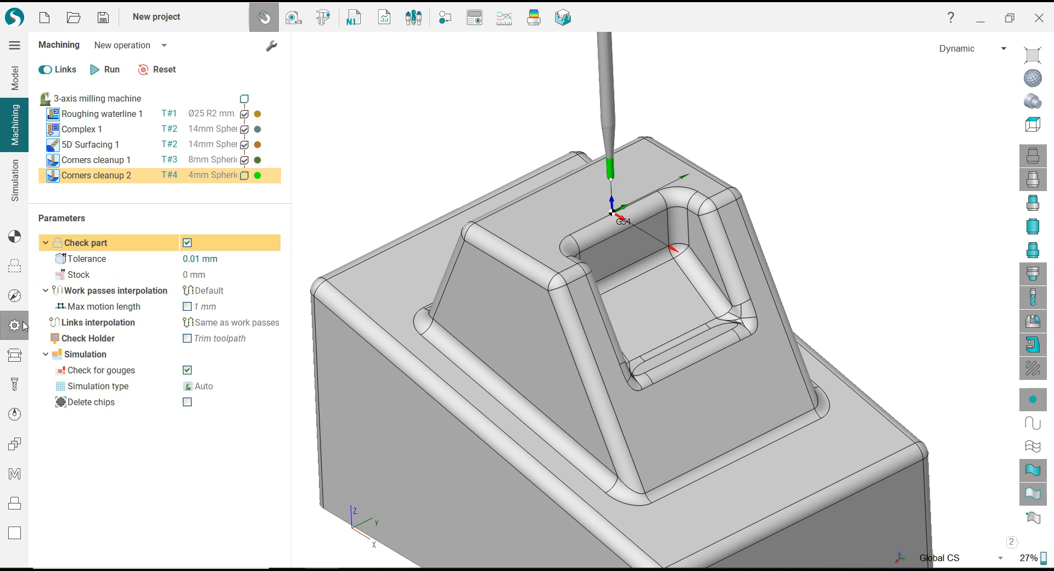
{"action": "left_click", "coordinate": [122, 74]}
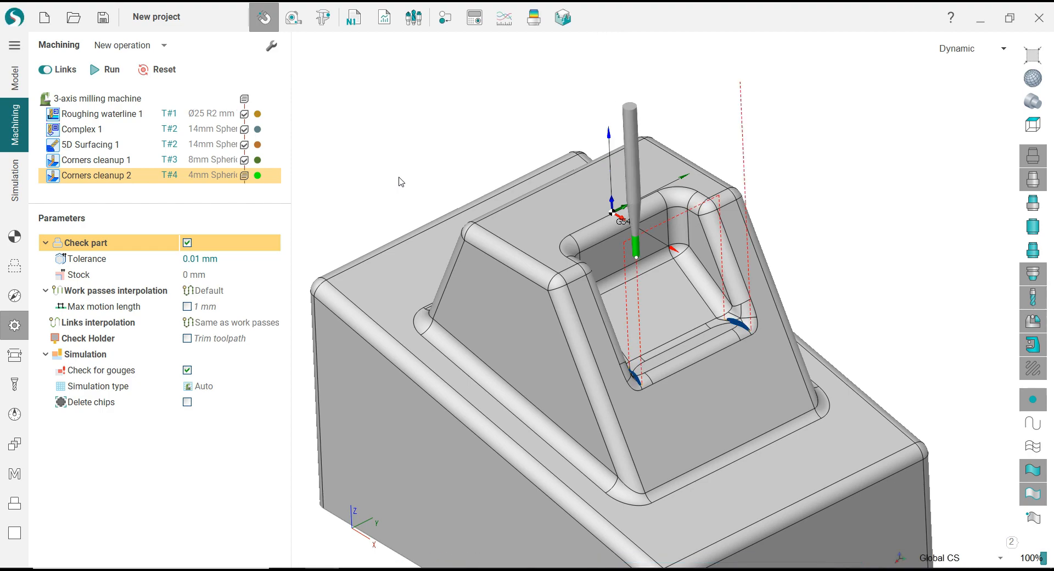
Step: Examine the second Corners cleanup passes up close in the pocket's lower corners
{"action": "middle_click_drag", "start_coordinate": [402, 182], "coordinate": [419, 205]}
{"action": "scroll", "coordinate": [602, 269], "scroll_direction": "up", "scroll_amount": 2}
{"action": "scroll", "coordinate": [602, 269], "scroll_direction": "up", "scroll_amount": 2}
{"action": "scroll", "coordinate": [664, 370], "scroll_direction": "up", "scroll_amount": 4}
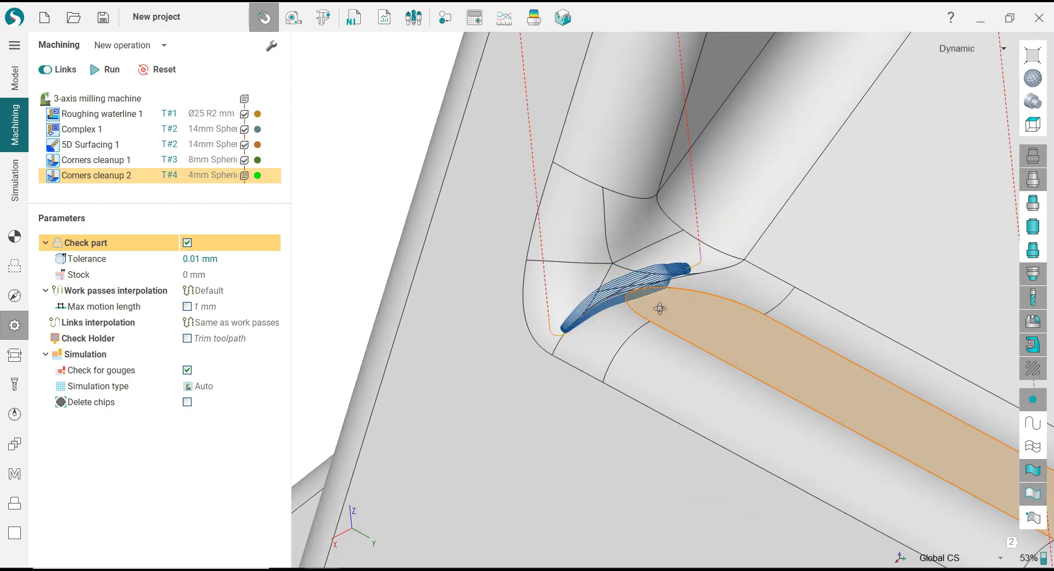
{"action": "scroll", "coordinate": [614, 272], "scroll_direction": "down", "scroll_amount": 8}
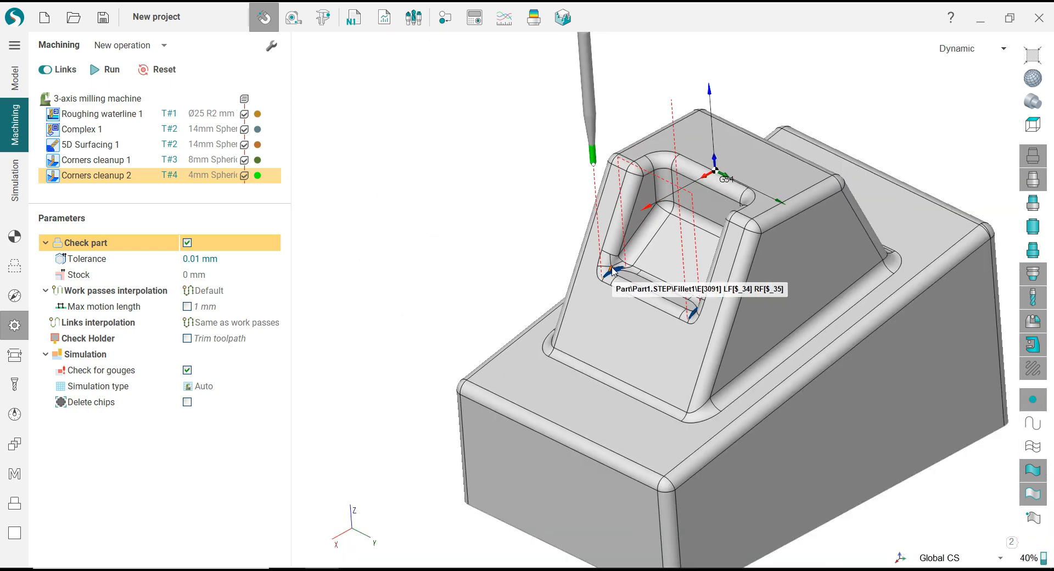
{"action": "middle_click_drag", "start_coordinate": [614, 271], "coordinate": [379, 181]}
Step: Check the machined result after the second Corners cleanup with the colour-coded deviation comparison
{"action": "left_click", "coordinate": [15, 180]}
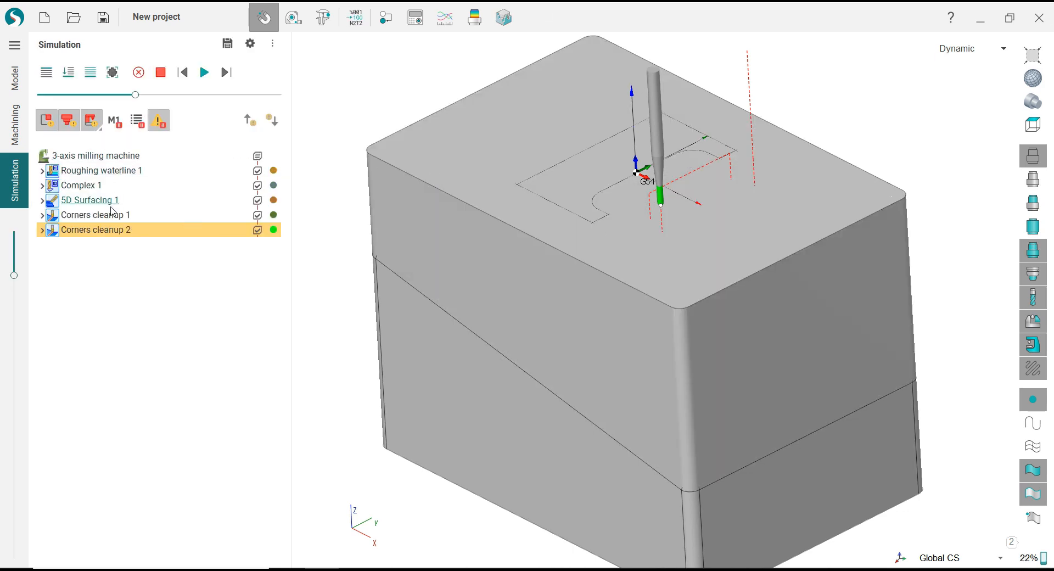
{"action": "left_click", "coordinate": [15, 125]}
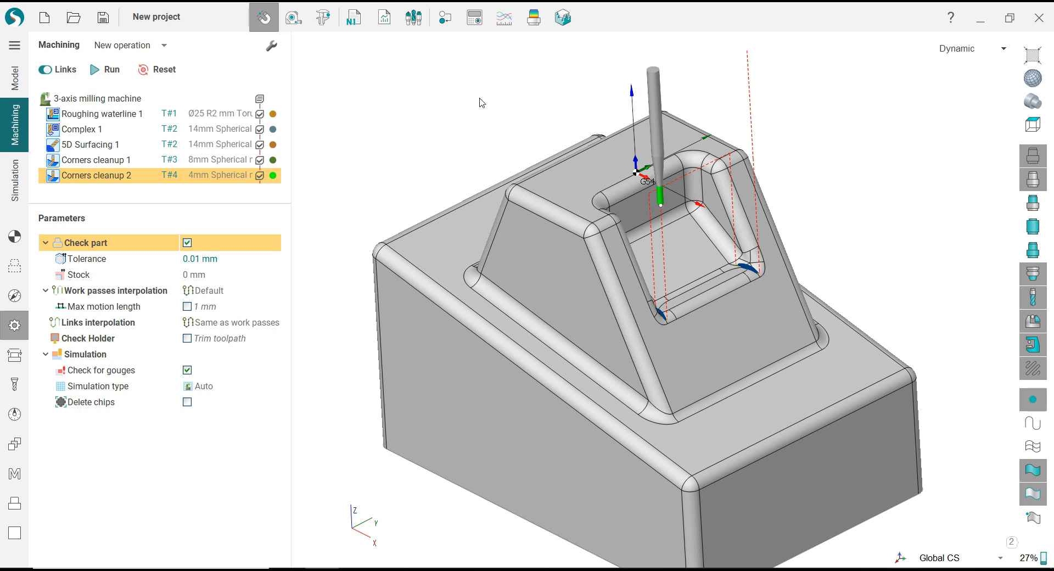
{"action": "left_click", "coordinate": [537, 27]}
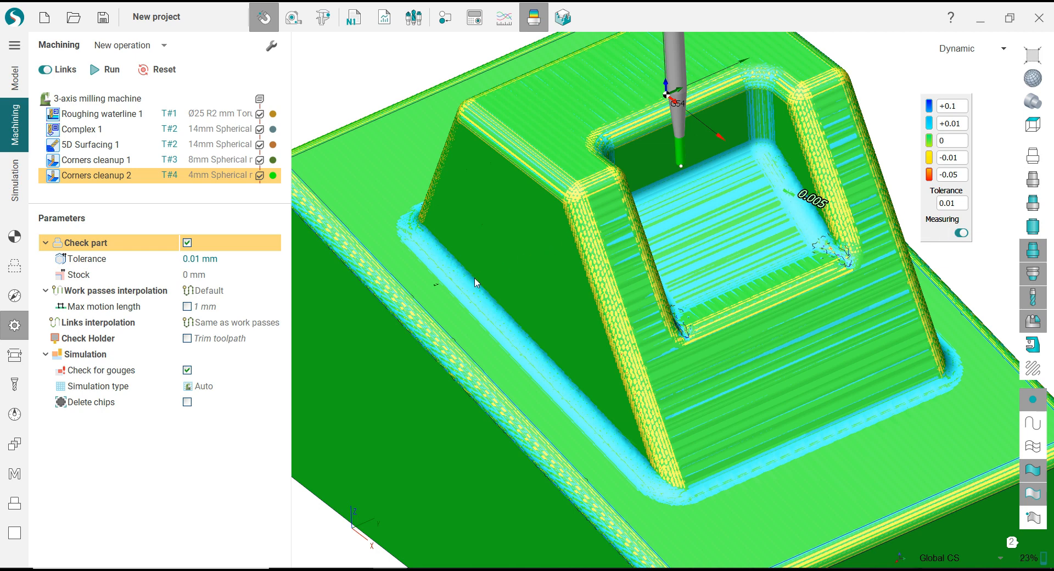
{"action": "left_click", "coordinate": [544, 25]}
Step: Start the machining simulation from the Roughing waterline operation and increase the movement speed
{"action": "scroll", "coordinate": [524, 130], "scroll_direction": "down", "scroll_amount": 3}
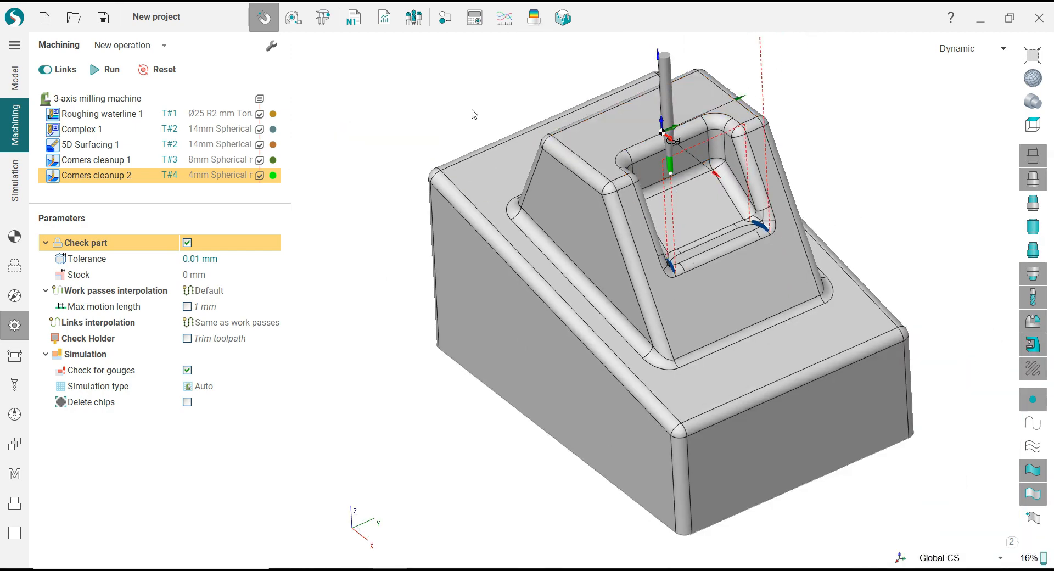
{"action": "middle_click_drag", "start_coordinate": [475, 114], "coordinate": [453, 113]}
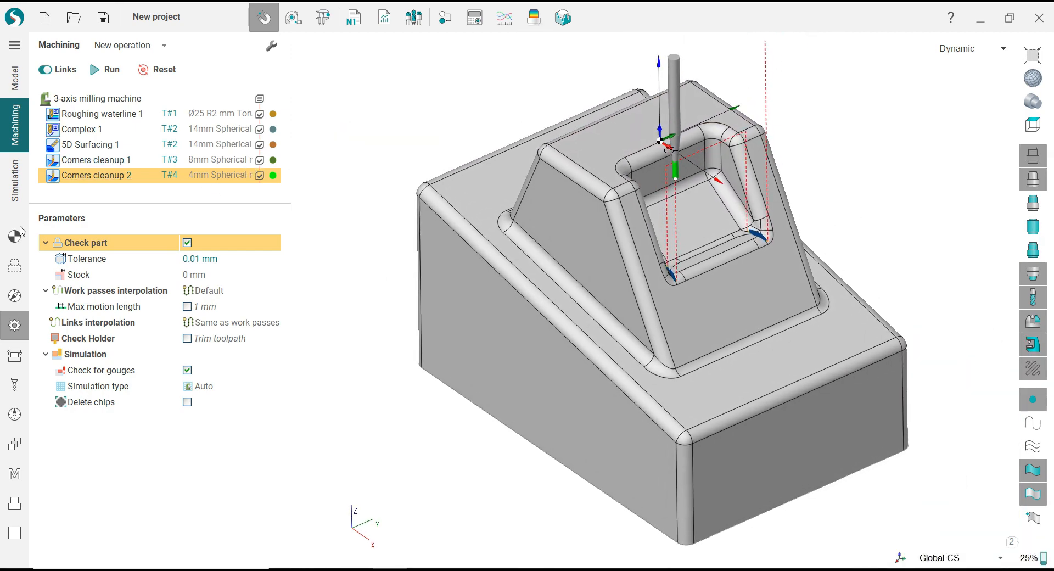
{"action": "left_click", "coordinate": [14, 192]}
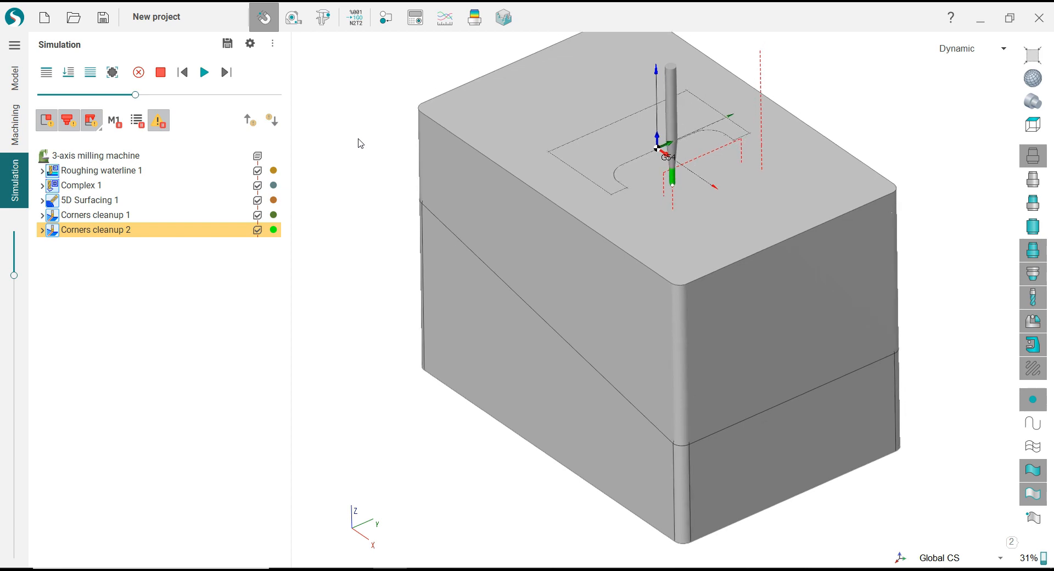
{"action": "left_click", "coordinate": [118, 172]}
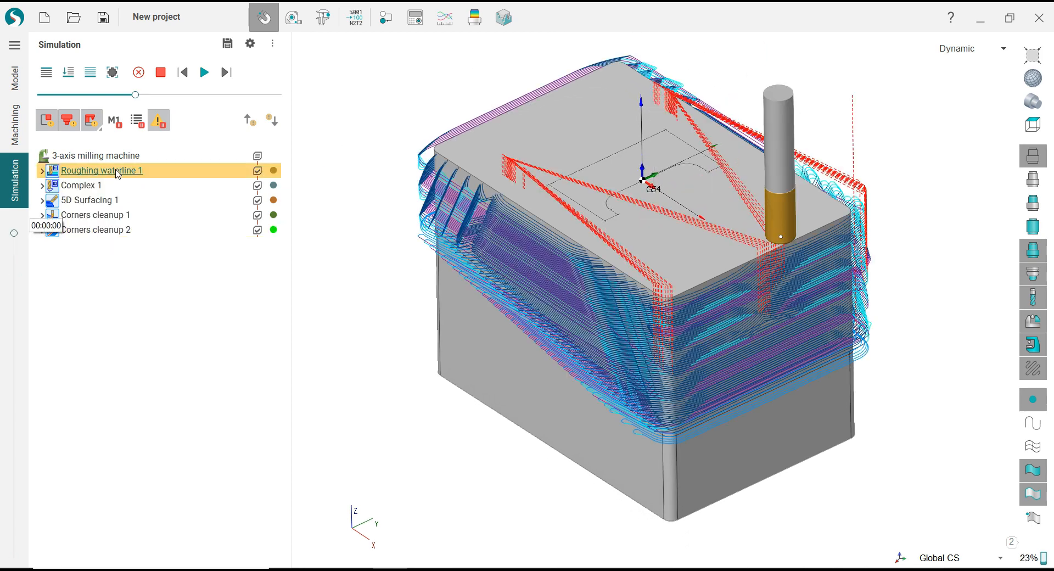
{"action": "left_click", "coordinate": [204, 74]}
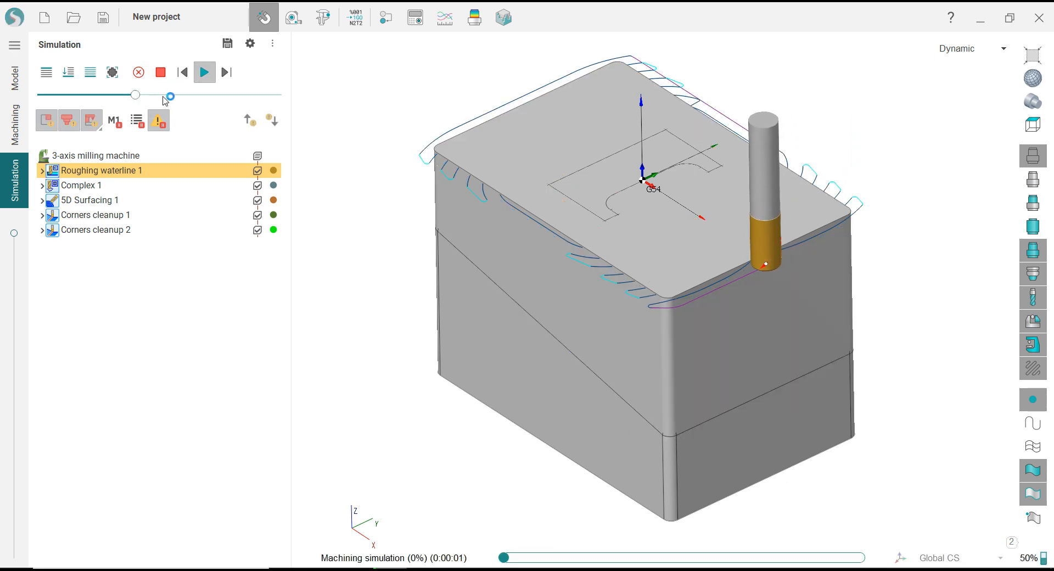
{"action": "left_click", "coordinate": [182, 95]}
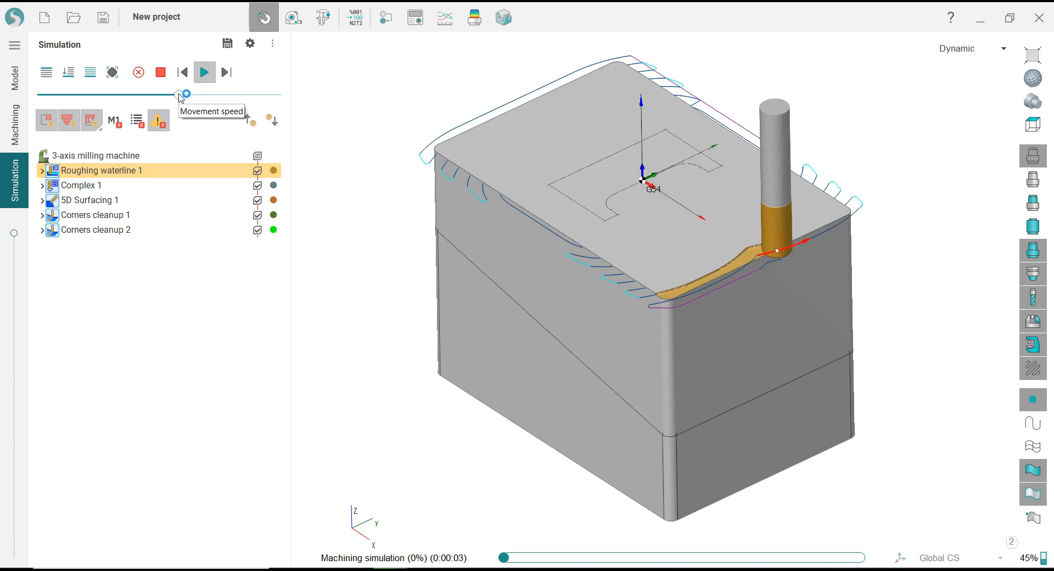
Step: Run the Roughing waterline simulation at a higher movement speed, pause it partway, and collapse the operation's command list
{"action": "left_click", "coordinate": [231, 95]}
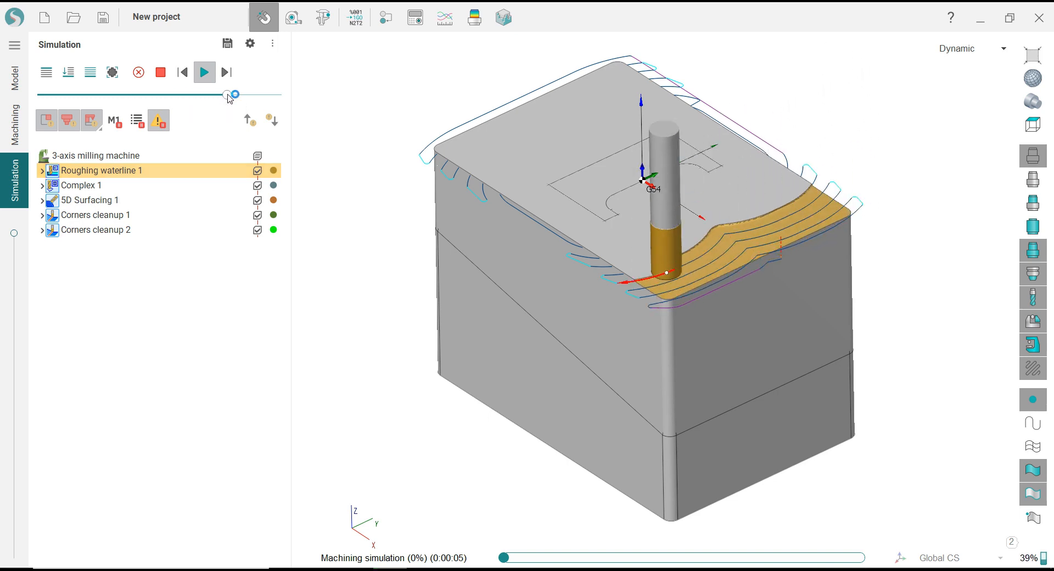
{"action": "left_click", "coordinate": [256, 95]}
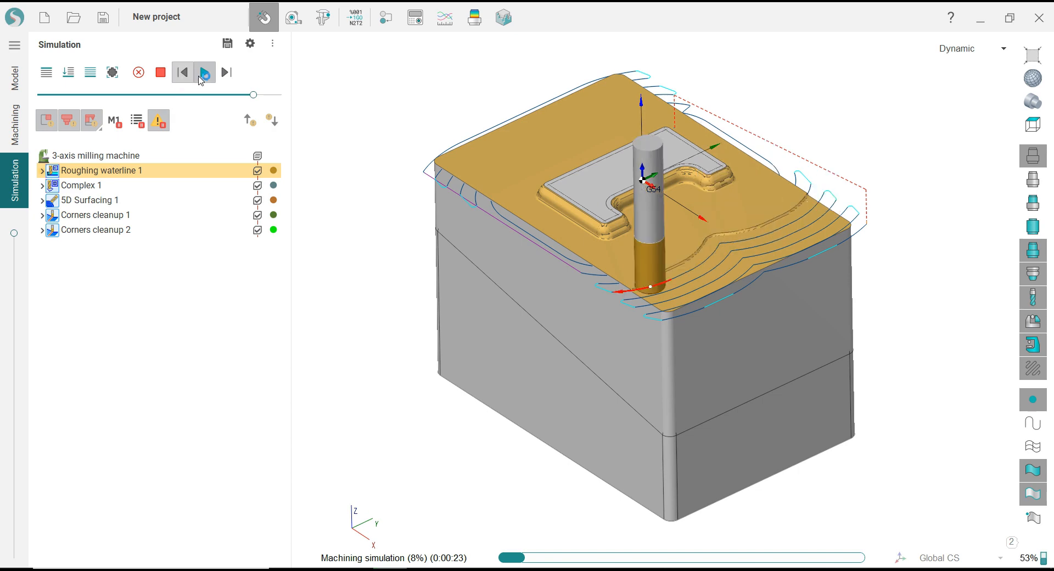
{"action": "left_click", "coordinate": [203, 76]}
{"action": "left_click_drag", "start_coordinate": [274, 328], "coordinate": [275, 163]}
{"action": "left_click", "coordinate": [41, 171]}
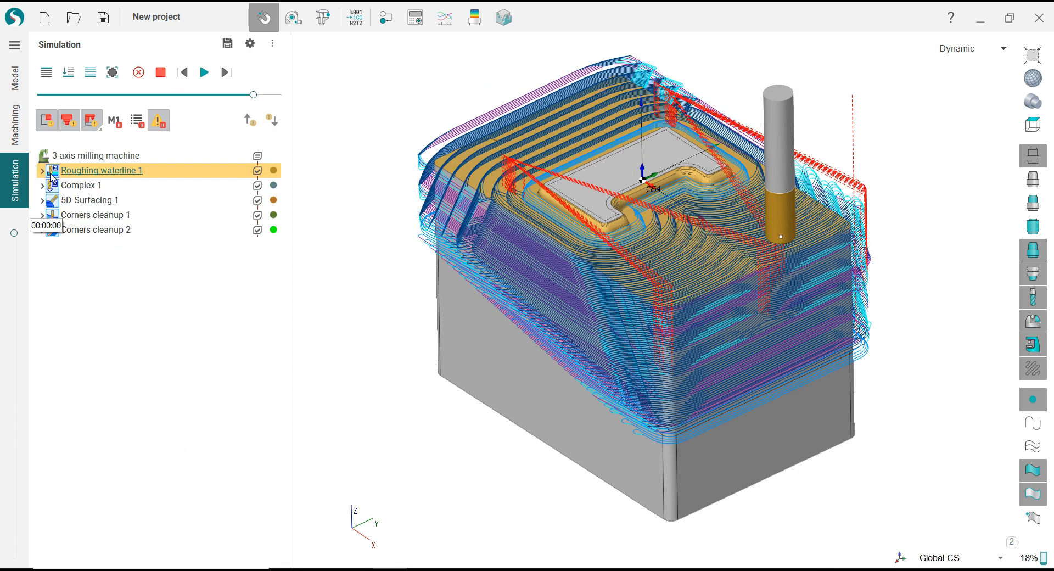
Step: Fast-forward machining to the Complex operation, simulate part of it at varied movement speeds, pause, and collapse its command list
{"action": "left_click", "coordinate": [88, 187]}
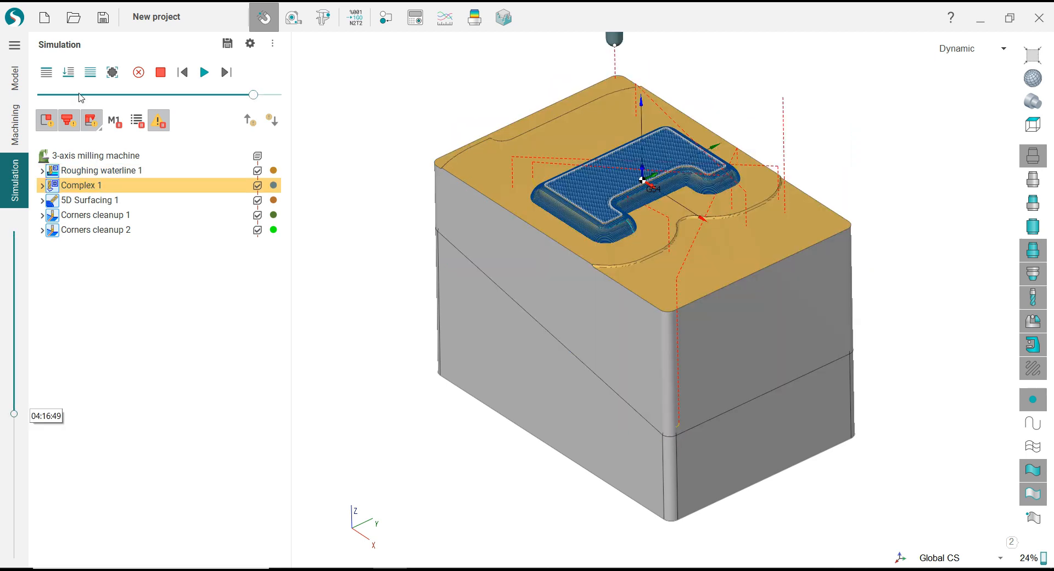
{"action": "left_click", "coordinate": [70, 82]}
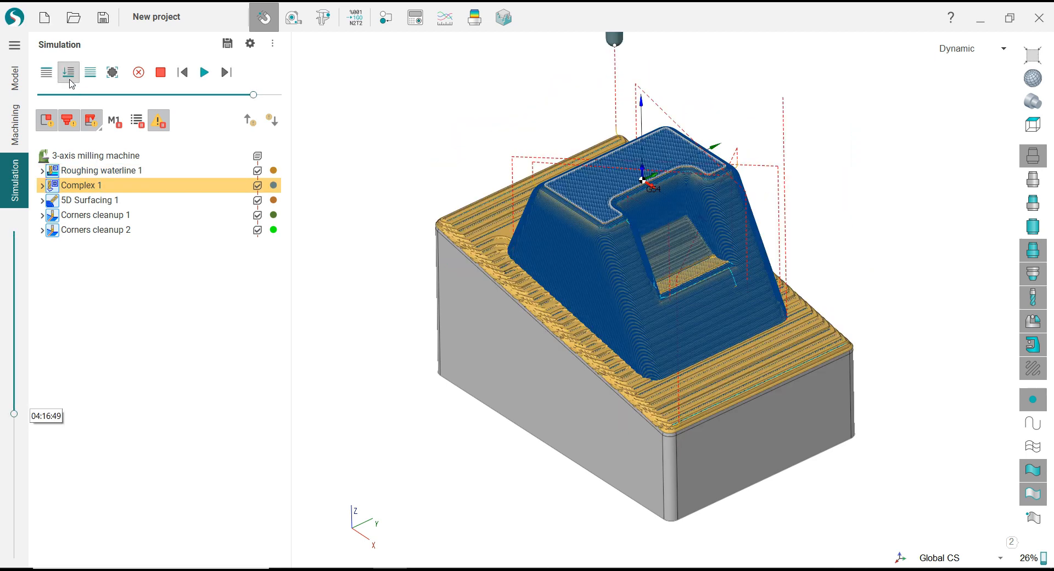
{"action": "left_click", "coordinate": [204, 75]}
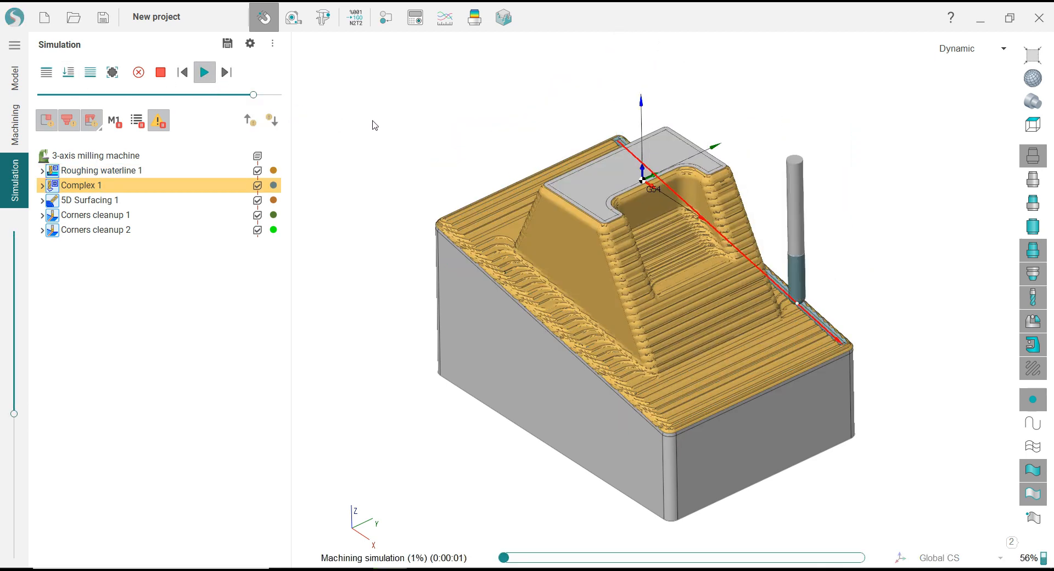
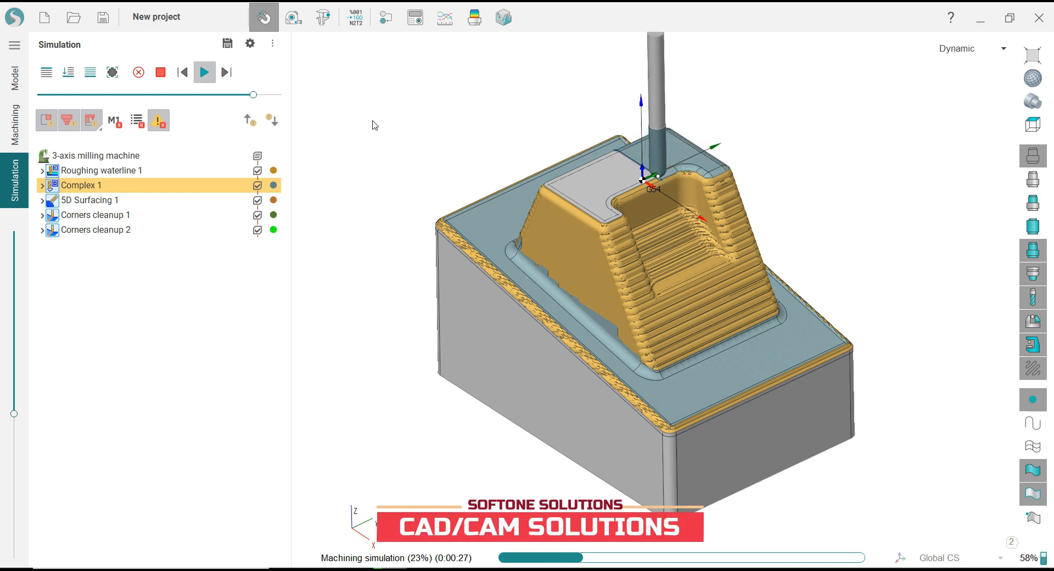
{"action": "left_click", "coordinate": [270, 95]}
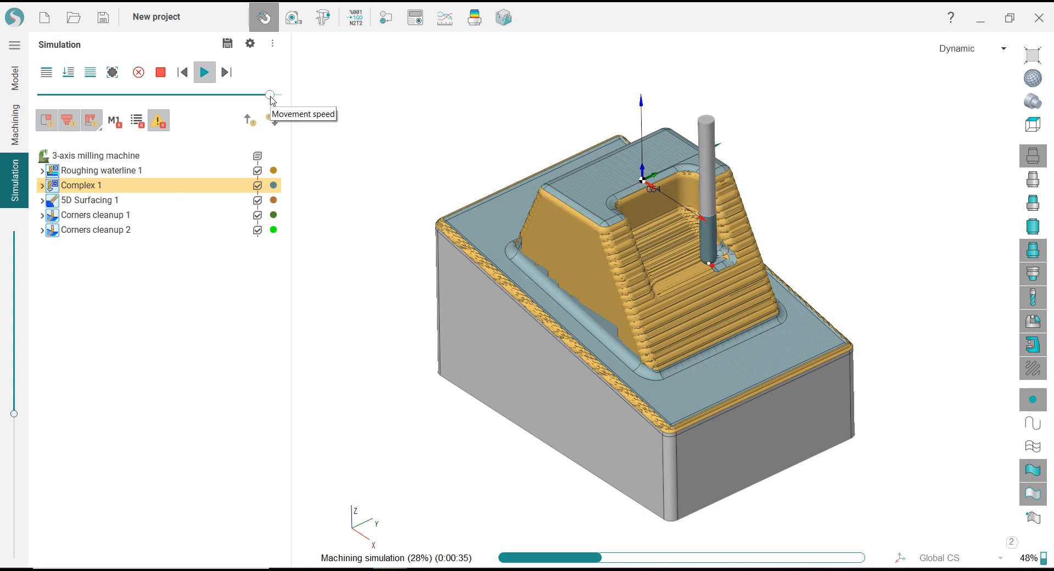
{"action": "left_click", "coordinate": [238, 96]}
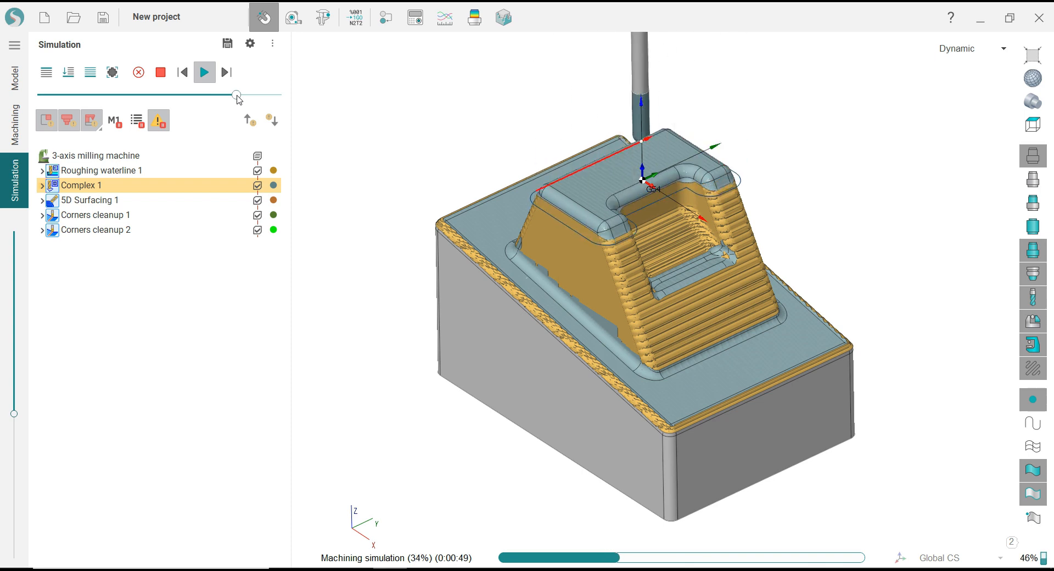
{"action": "left_click", "coordinate": [212, 79]}
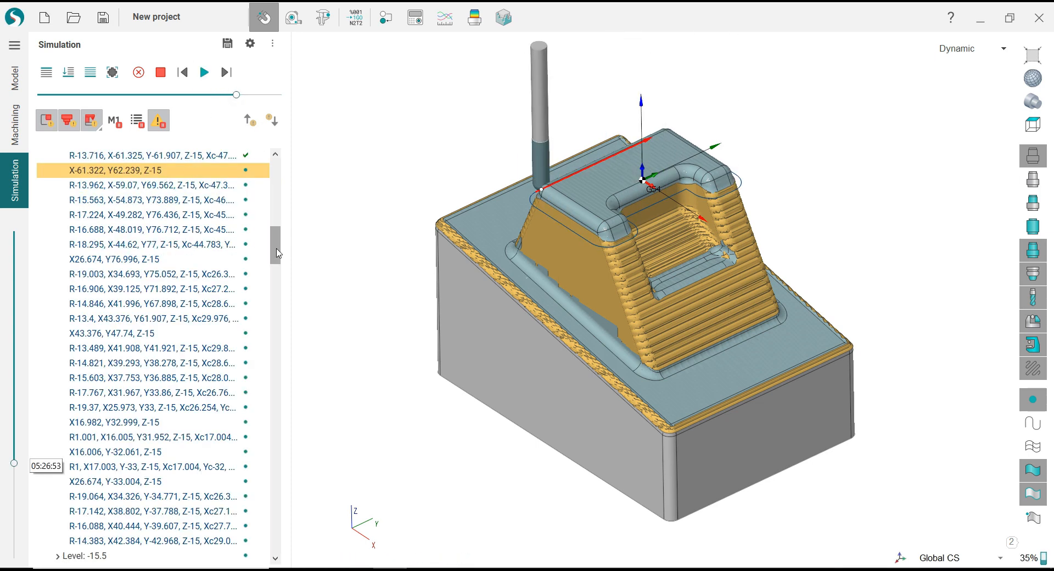
{"action": "left_click_drag", "start_coordinate": [278, 253], "coordinate": [281, 174]}
{"action": "left_click", "coordinate": [42, 186]}
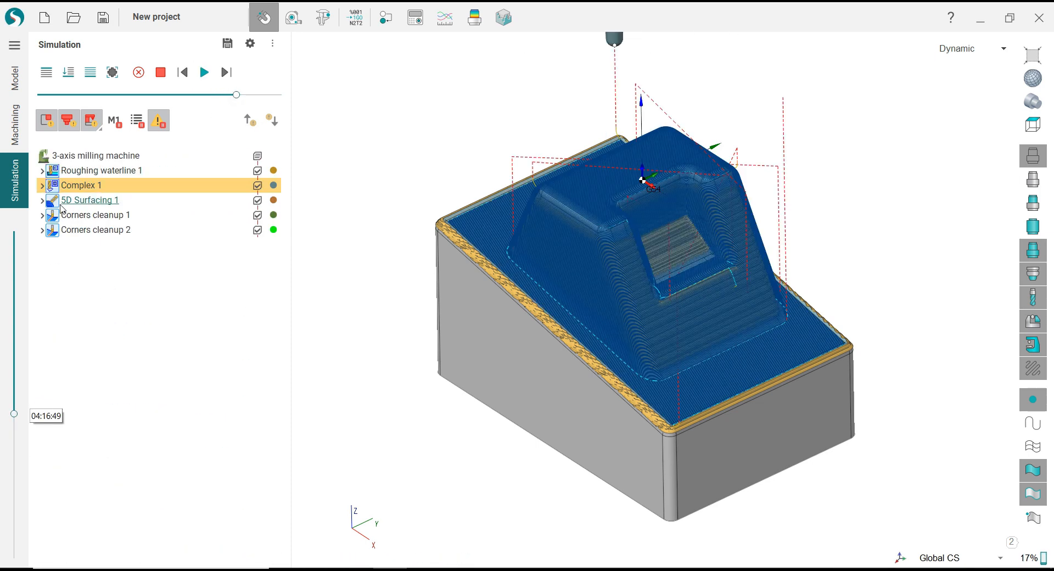
Step: Fast-forward machining to the 5D Surfacing operation and start its simulation
{"action": "left_click", "coordinate": [88, 200]}
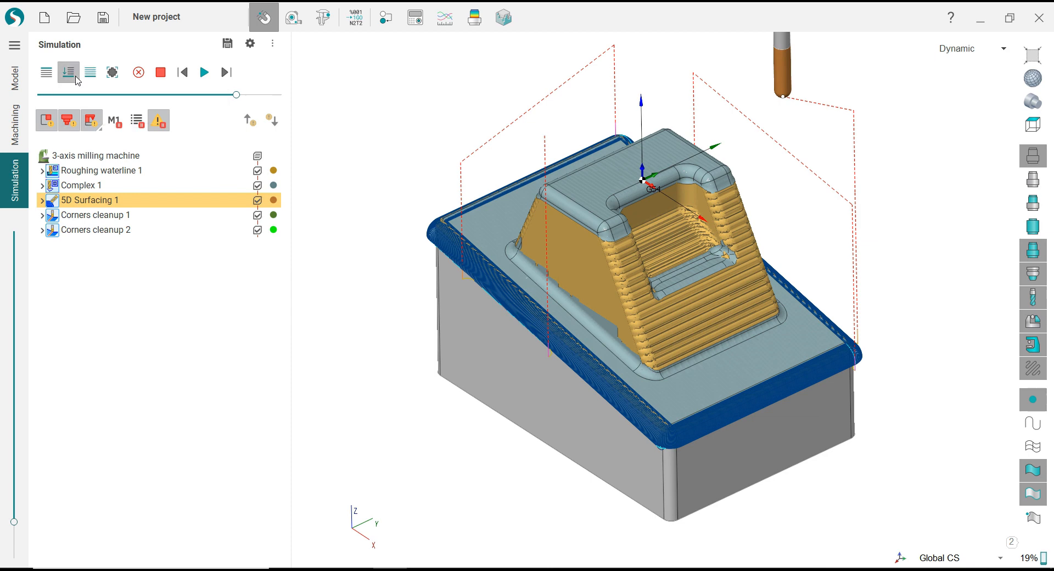
{"action": "left_click", "coordinate": [75, 78]}
{"action": "left_click", "coordinate": [209, 80]}
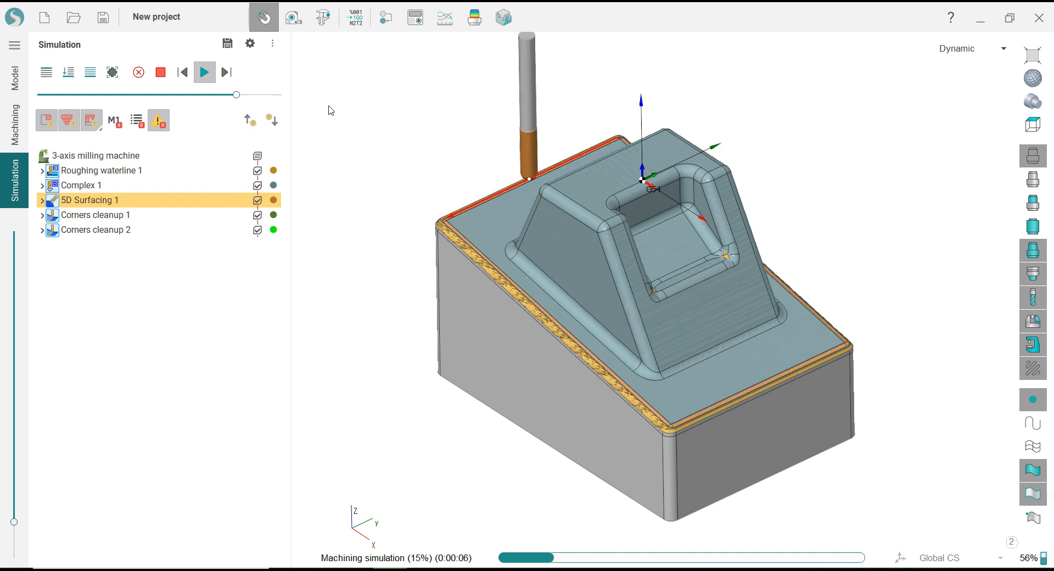
Step: Check the part during 5D Surfacing with the colour-coded deviation comparison, pause the simulation, and collapse the command list
{"action": "left_click", "coordinate": [476, 26]}
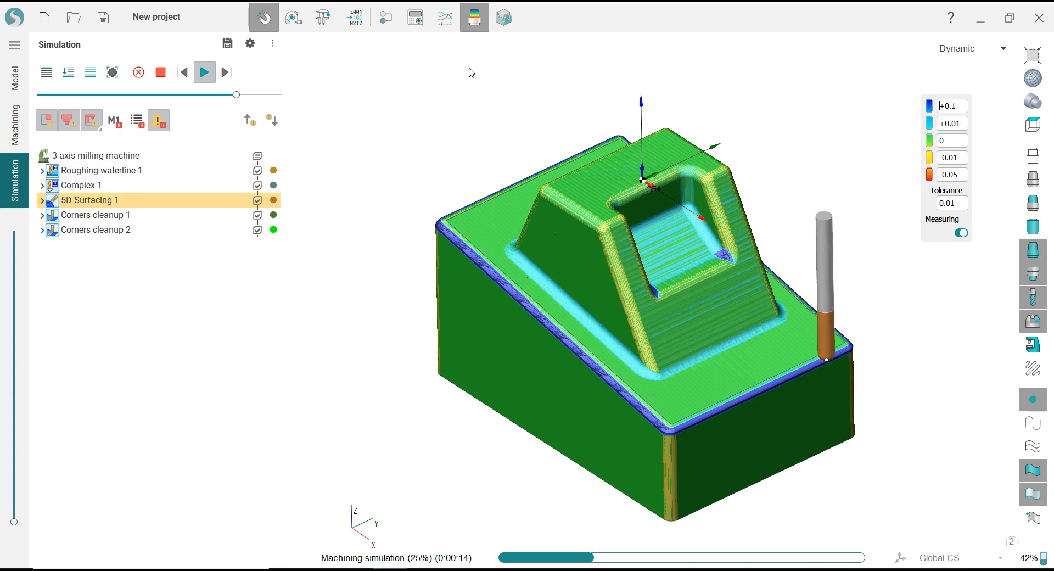
{"action": "left_click", "coordinate": [474, 20]}
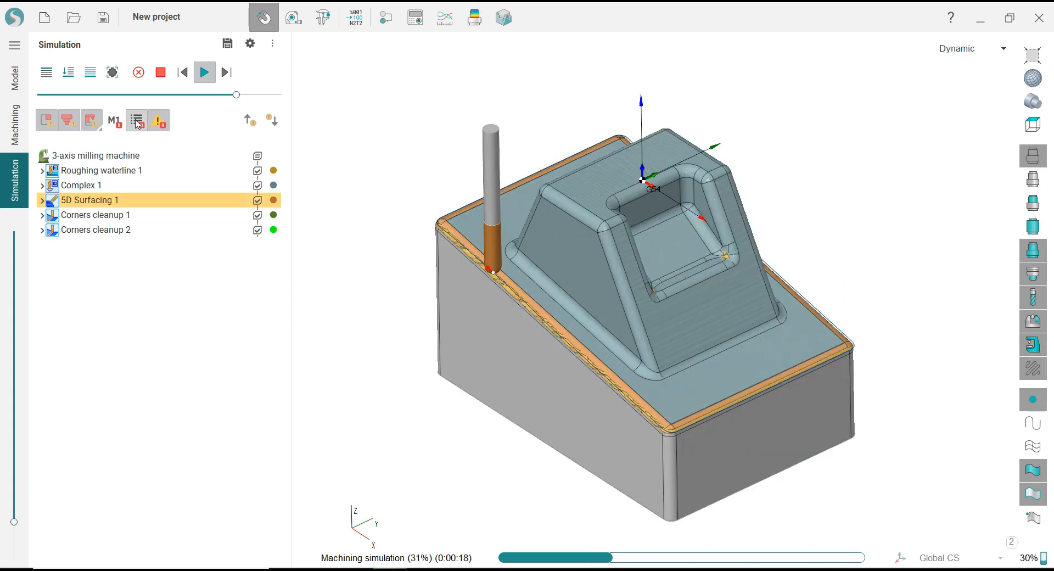
{"action": "left_click", "coordinate": [205, 73]}
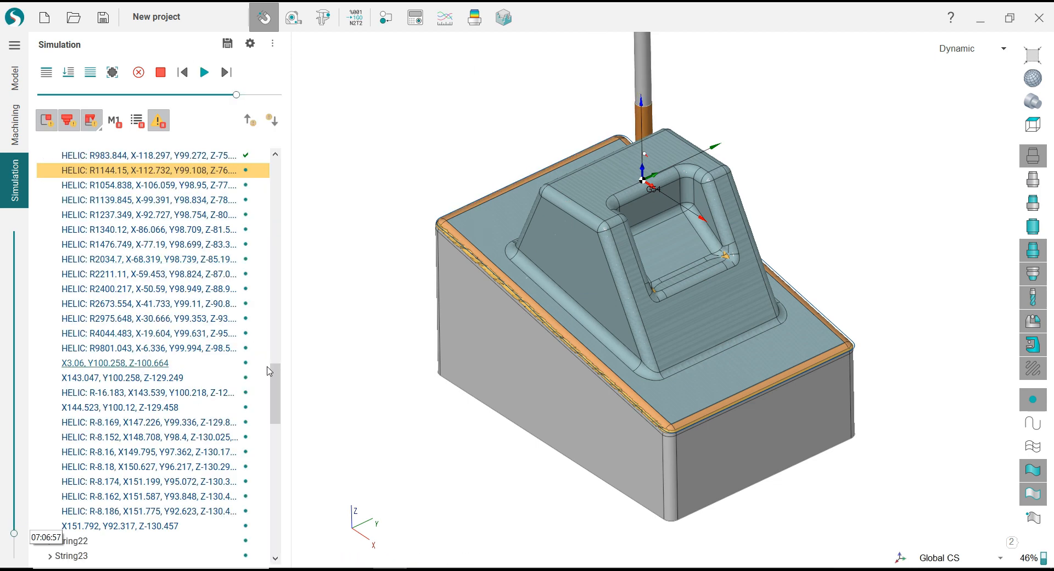
{"action": "left_click_drag", "start_coordinate": [275, 374], "coordinate": [279, 160]}
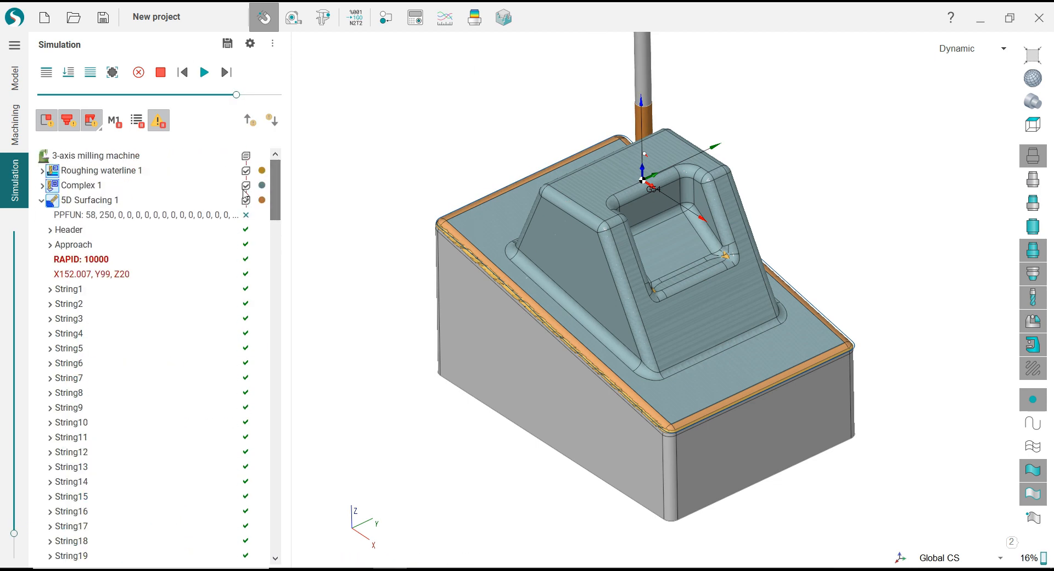
{"action": "left_click", "coordinate": [41, 203]}
Step: Fast-forward to the first Corners cleanup operation and simulate both Corners cleanup operations at a reduced movement speed
{"action": "left_click", "coordinate": [72, 218]}
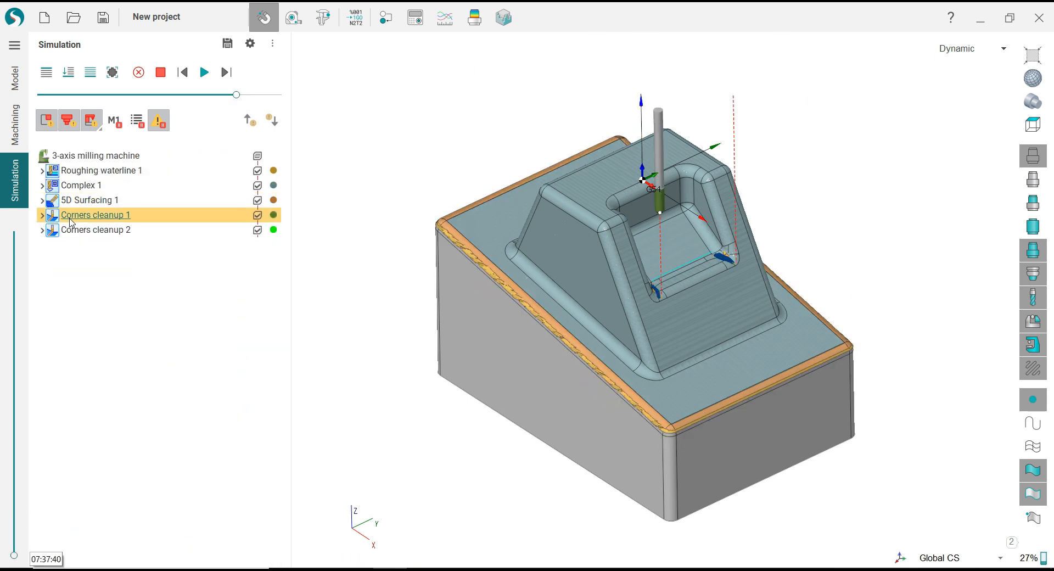
{"action": "left_click", "coordinate": [72, 78]}
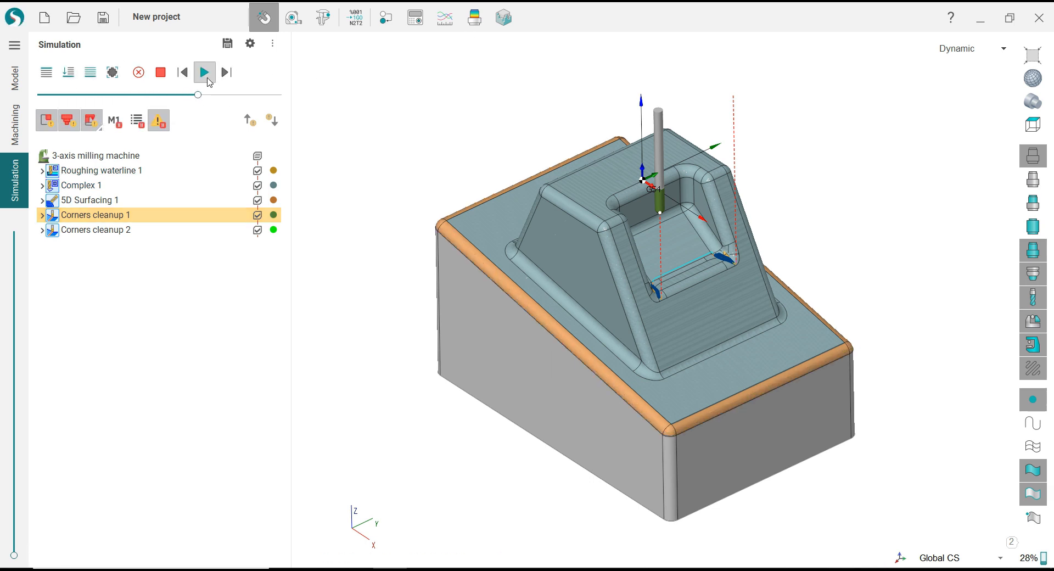
{"action": "left_click", "coordinate": [208, 80]}
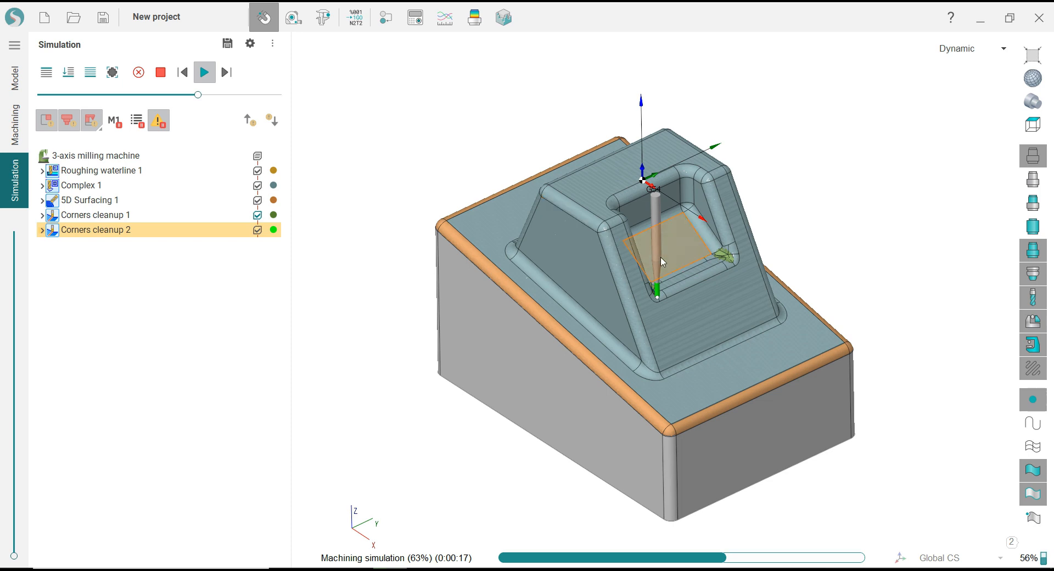
{"action": "scroll", "coordinate": [743, 297], "scroll_direction": "up", "scroll_amount": 5}
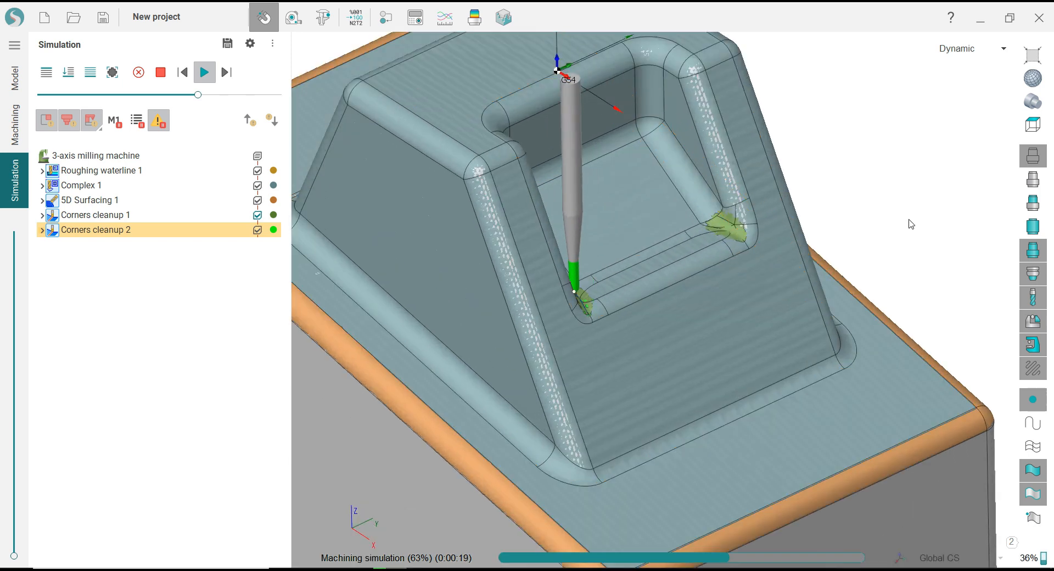
{"action": "left_click_drag", "start_coordinate": [198, 94], "coordinate": [167, 95]}
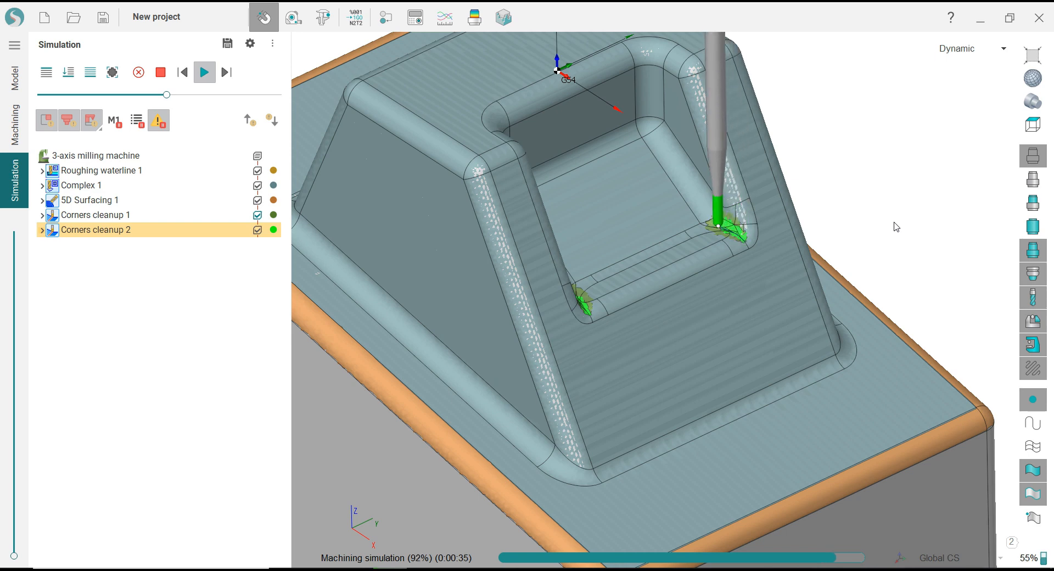
{"action": "scroll", "coordinate": [897, 227], "scroll_direction": "down", "scroll_amount": 4}
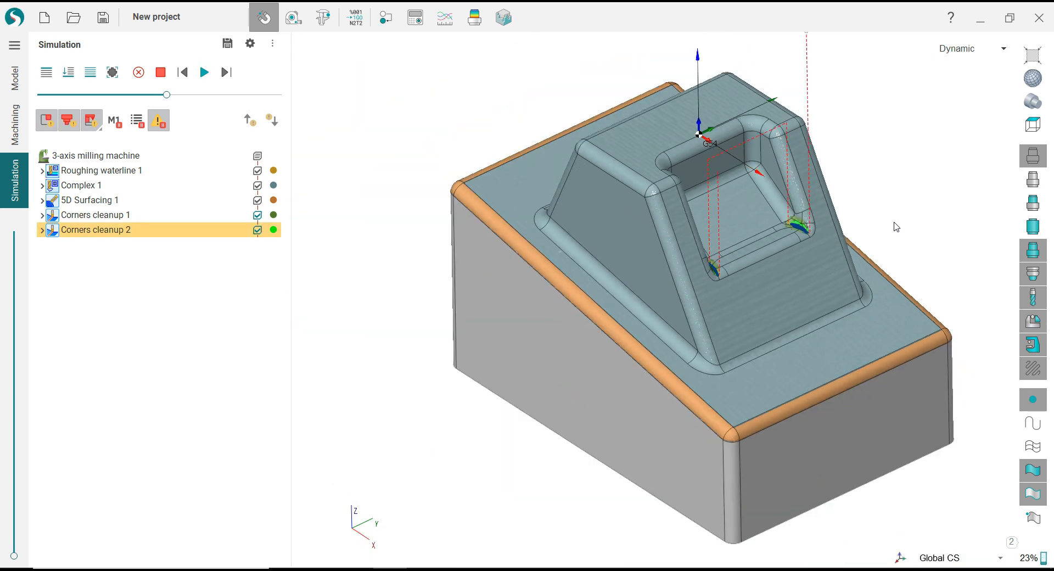
{"action": "middle_click_drag", "start_coordinate": [897, 227], "coordinate": [897, 227]}
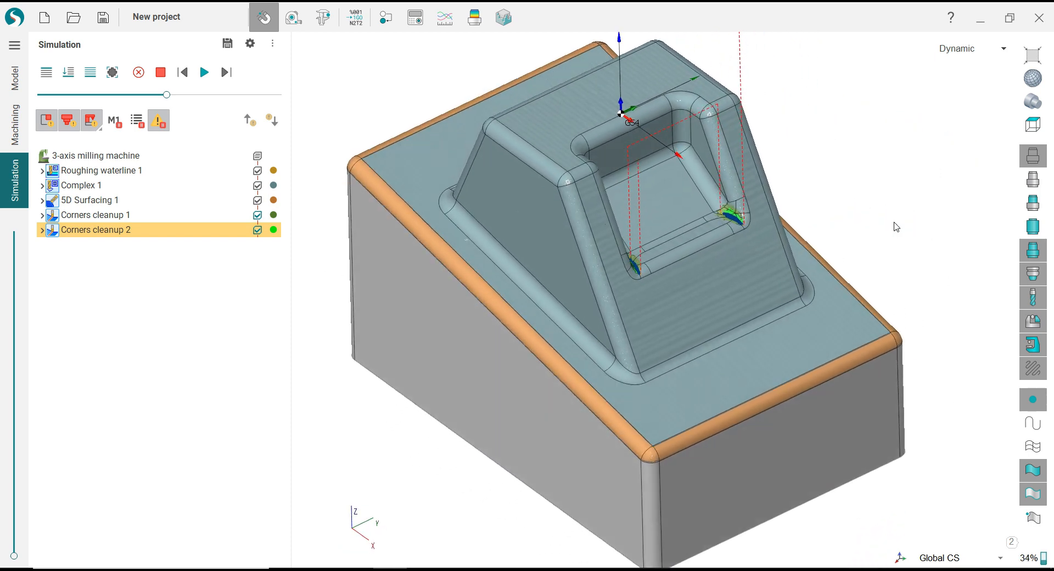
Step: Return to machining programming, review the machine and roughing operation, and show the setup parameters of the Complex operation
{"action": "left_click", "coordinate": [21, 129]}
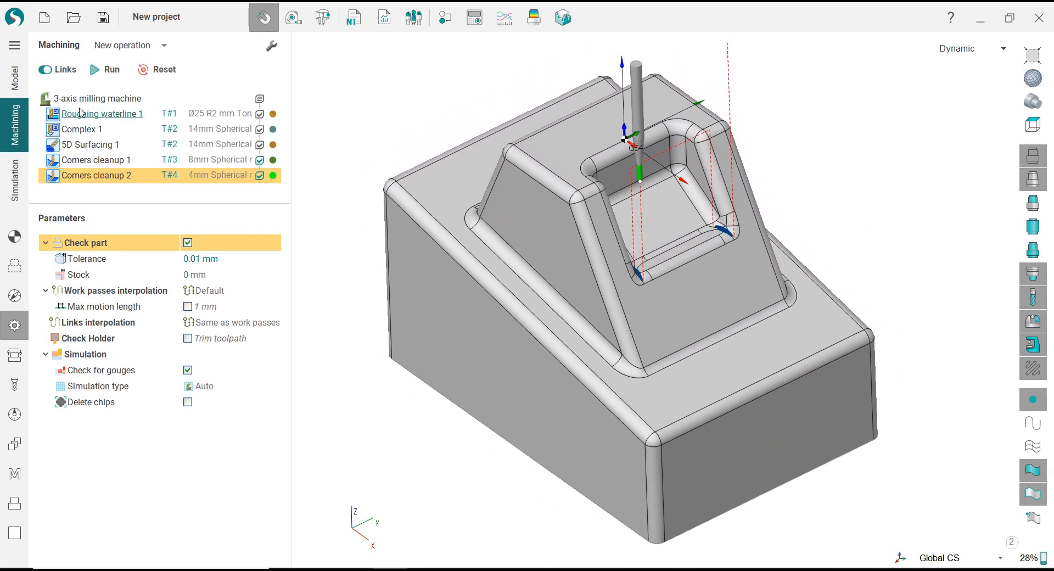
{"action": "left_click", "coordinate": [98, 98]}
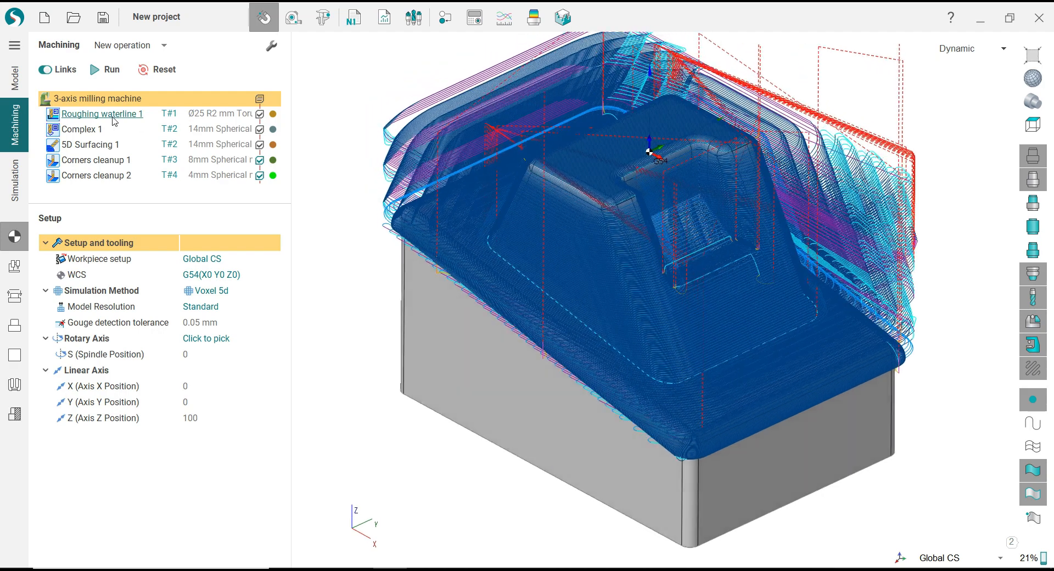
{"action": "left_click", "coordinate": [102, 114]}
{"action": "left_click", "coordinate": [104, 134]}
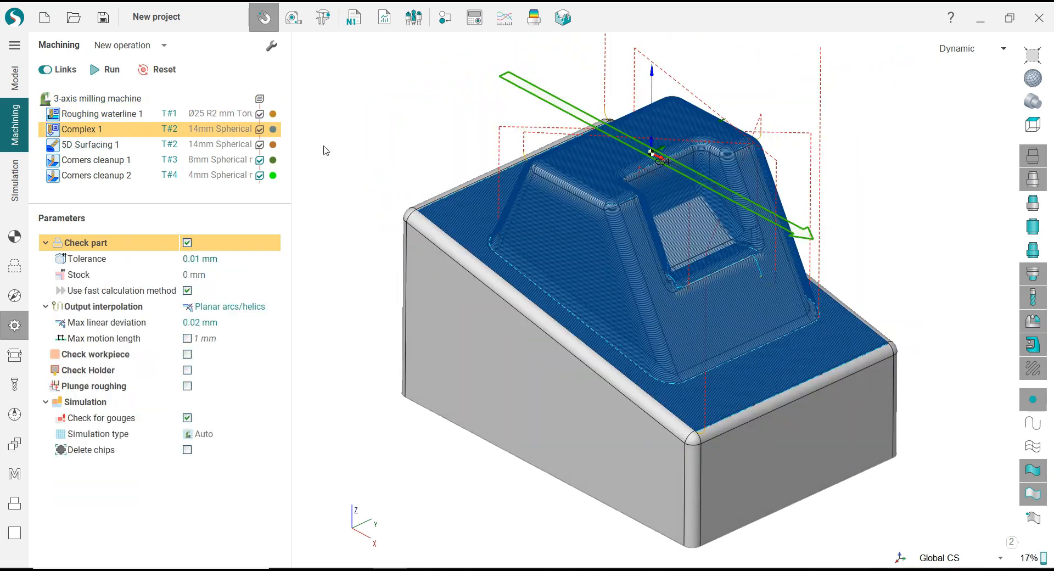
{"action": "left_click", "coordinate": [17, 235]}
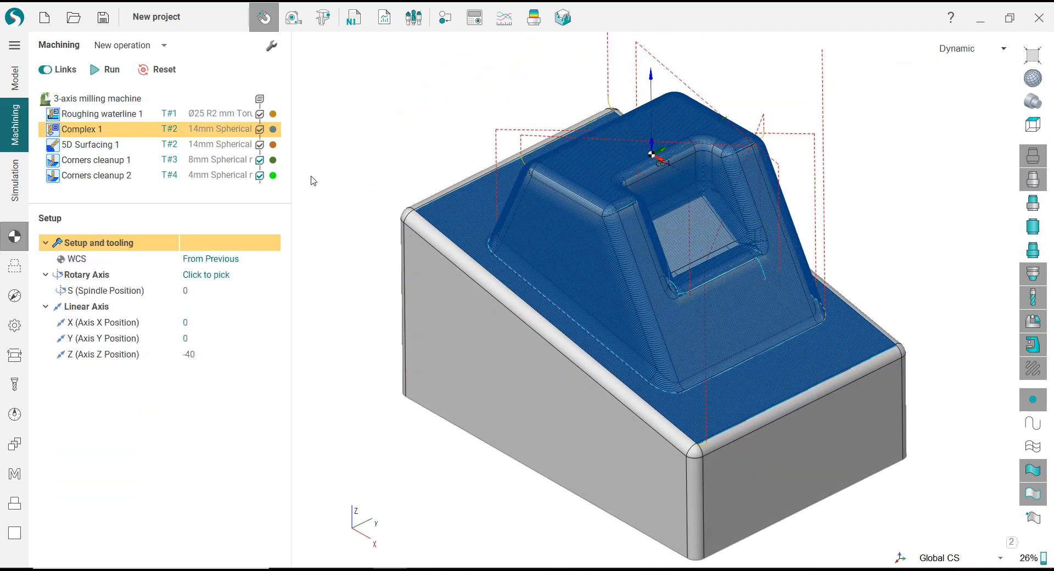